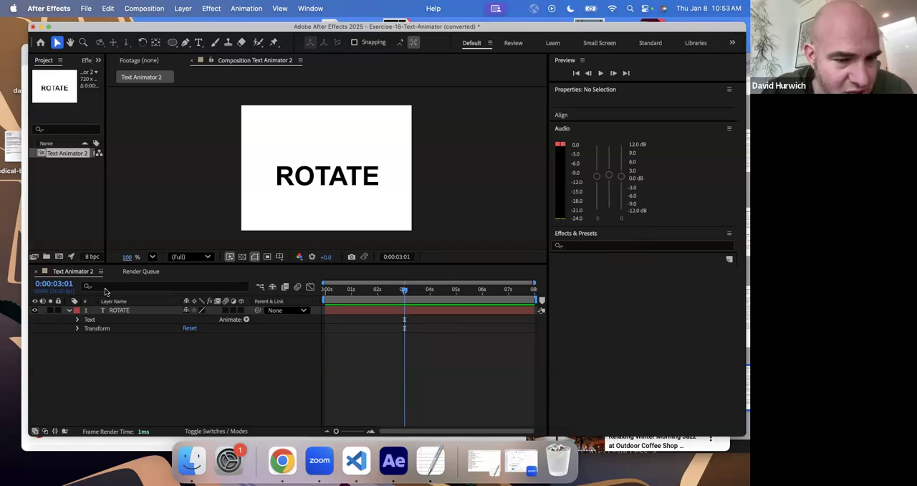
- Keyframe the ROTATE layer's position from its current spot at 0:00:00:00 to the canvas's upper-right area at 0:00:03:01
click(115, 312)
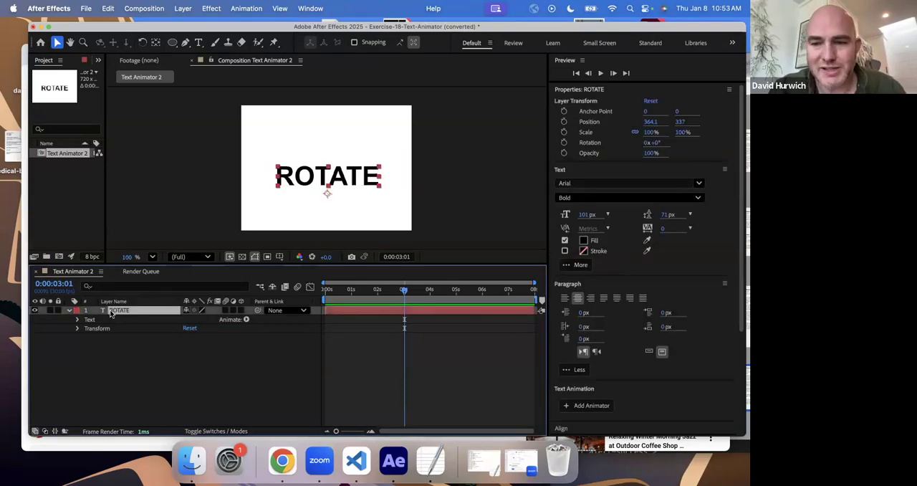
click(77, 328)
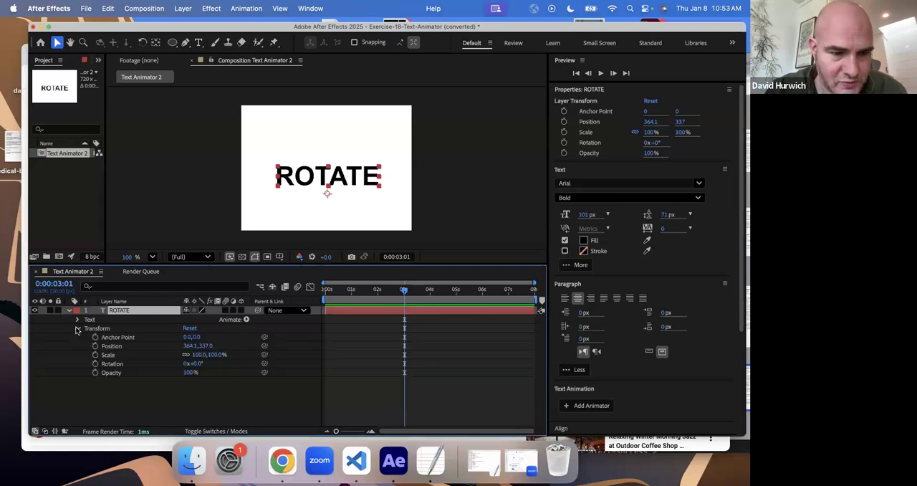
click(78, 328)
drag(337, 289, 312, 288)
key(p)
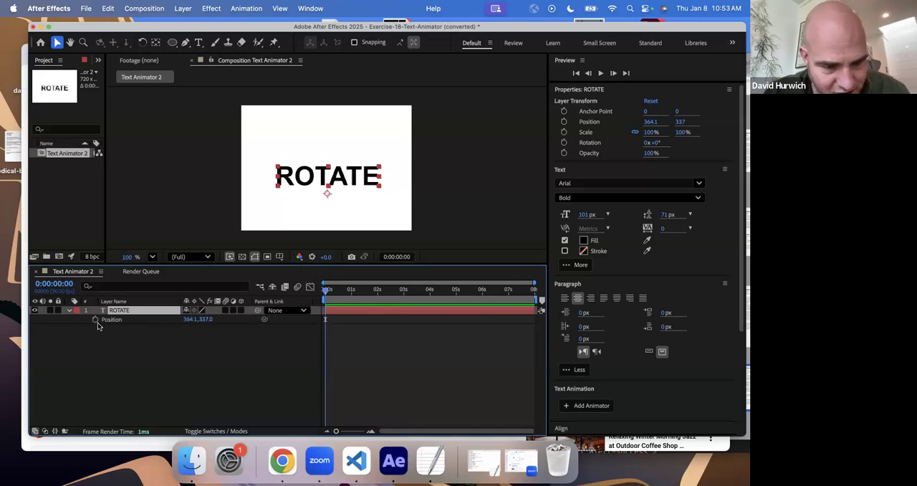
click(96, 320)
click(404, 294)
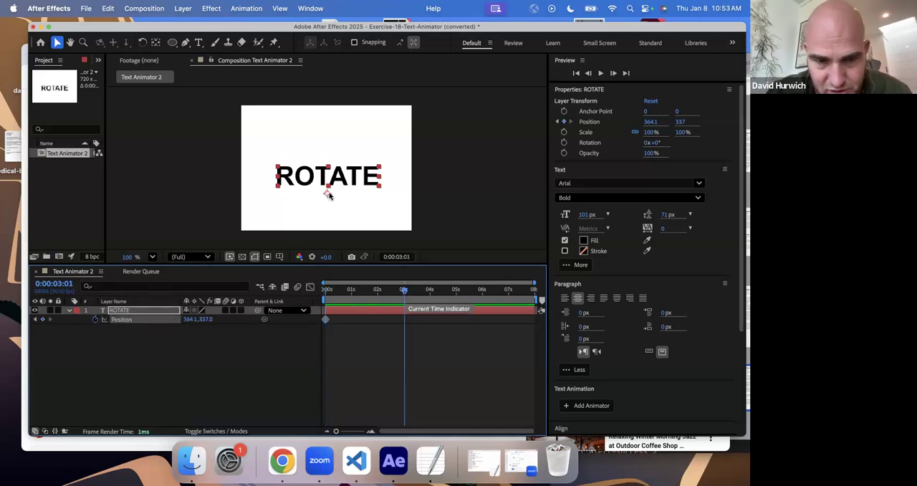
drag(328, 193, 389, 146)
- Keyframe the ROTATE layer's scale from 100% at 0:00:00:00 to about 266% at 0:00:02:29
drag(342, 293, 309, 294)
key(s)
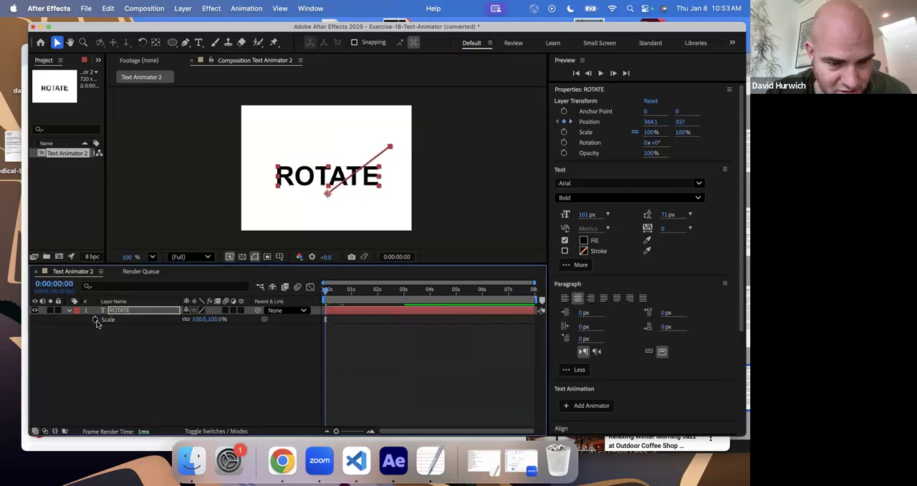
click(94, 319)
key(u)
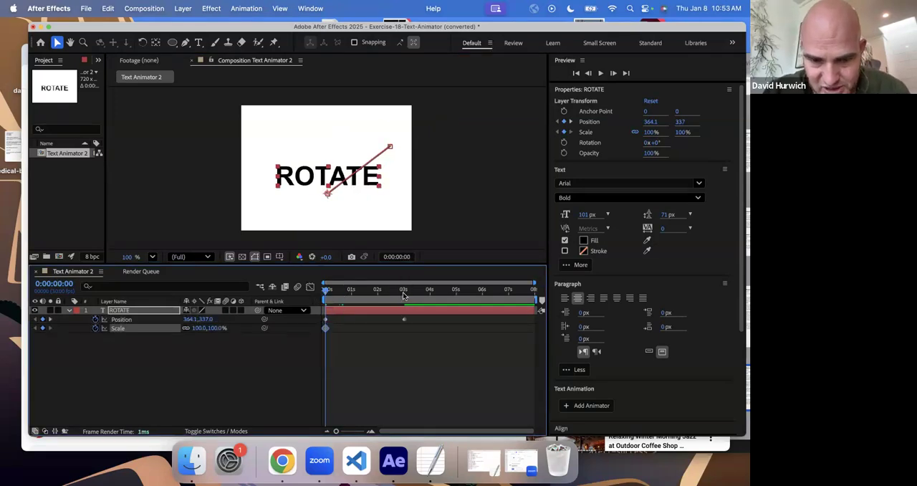
click(403, 290)
drag(204, 327, 312, 327)
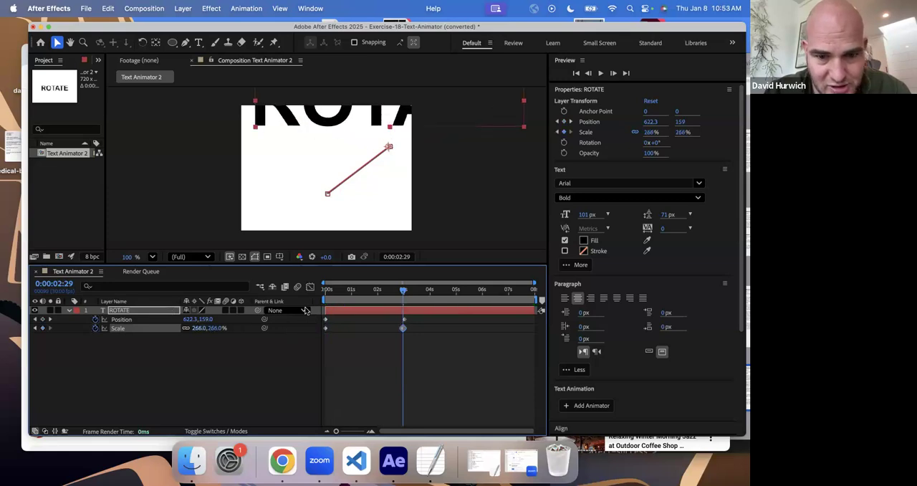
- Keyframe the ROTATE layer's opacity from 100% at 0:00:00:00 to 0% at 0:00:03:00
drag(350, 289, 304, 296)
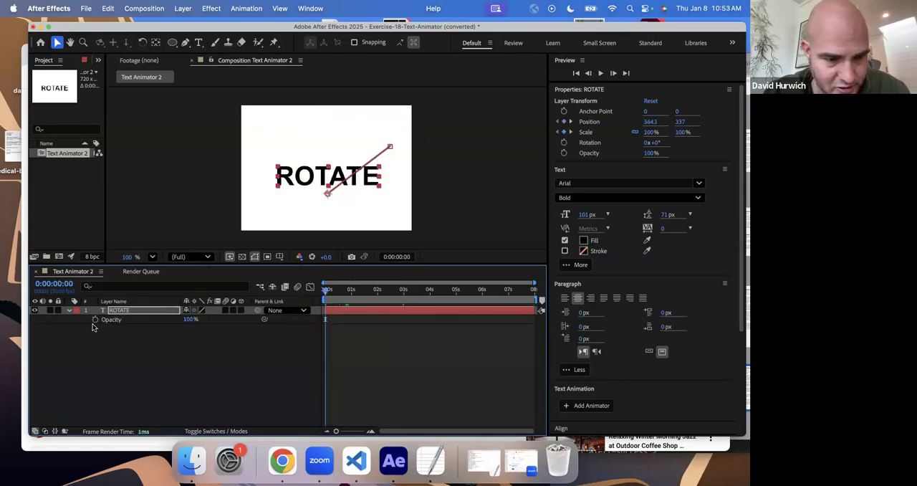
key(alt+shift+t)
click(402, 299)
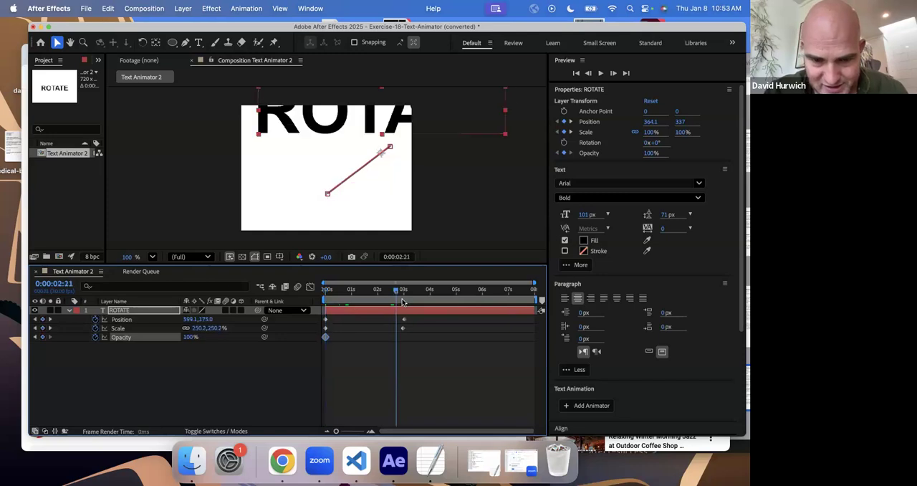
drag(189, 337, 117, 328)
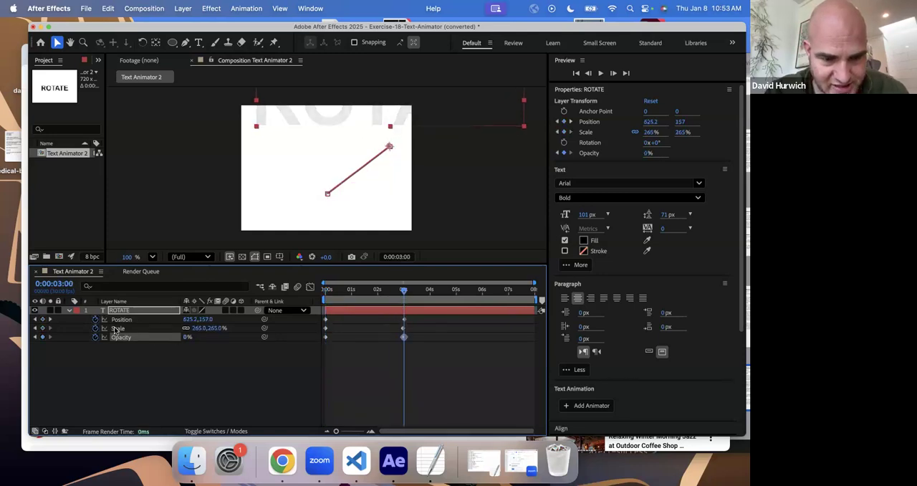
- Preview the composition's animation from the beginning and stop playback
drag(354, 298, 260, 302)
key(space)
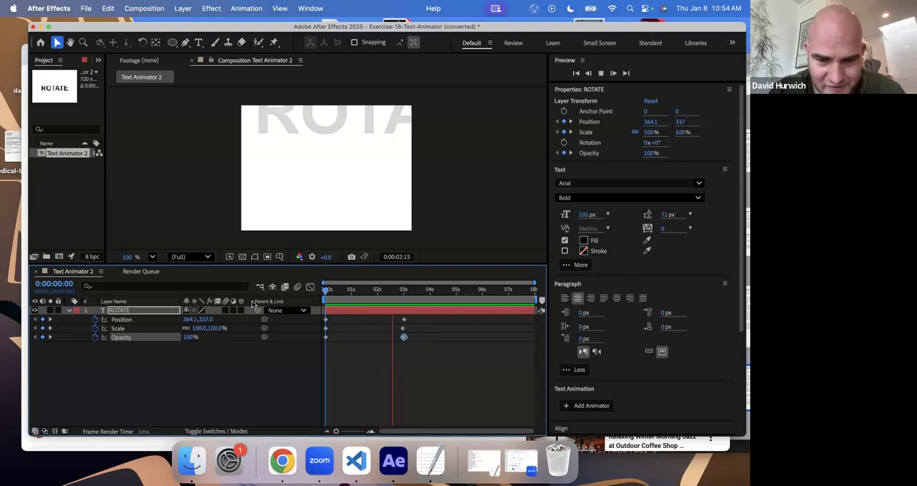
key(space)
- Undo the position, scale and opacity keyframes on the ROTATE layer and collapse its properties
key(super+z)
key(super+z)
key(super+z)
key(super+z)
key(super+z)
key(super+z)
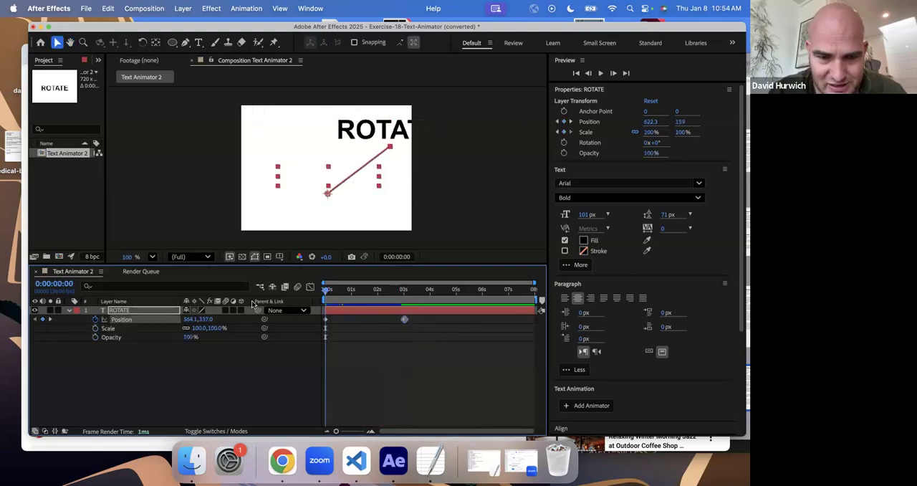
click(69, 310)
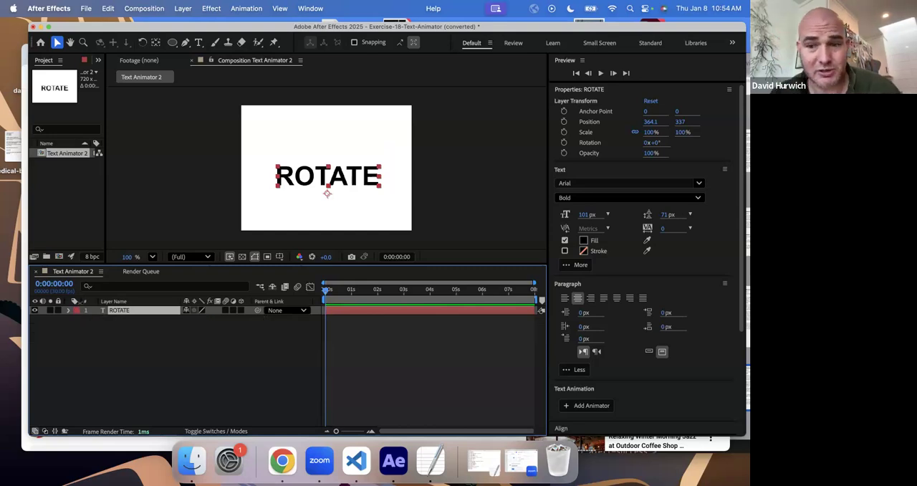
- Review the ROTATE layer's transform, text and paragraph properties and the available Animate Text options
click(633, 301)
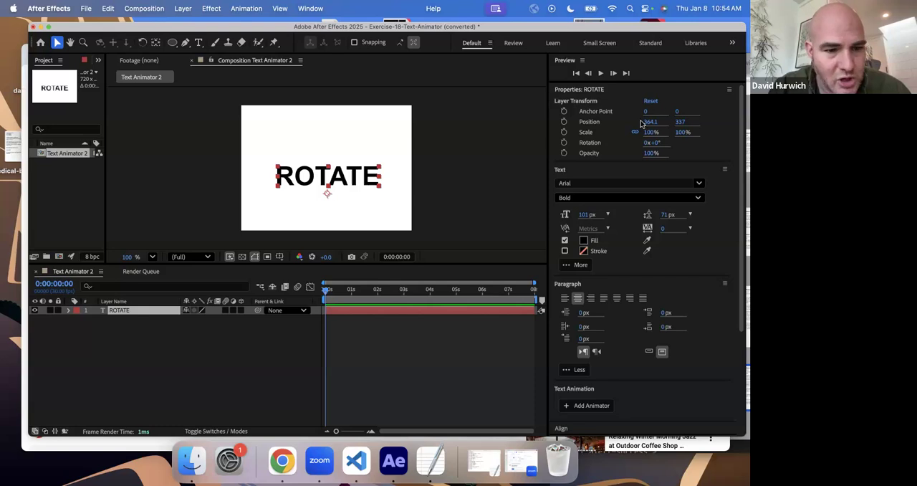
click(115, 312)
click(113, 309)
click(634, 111)
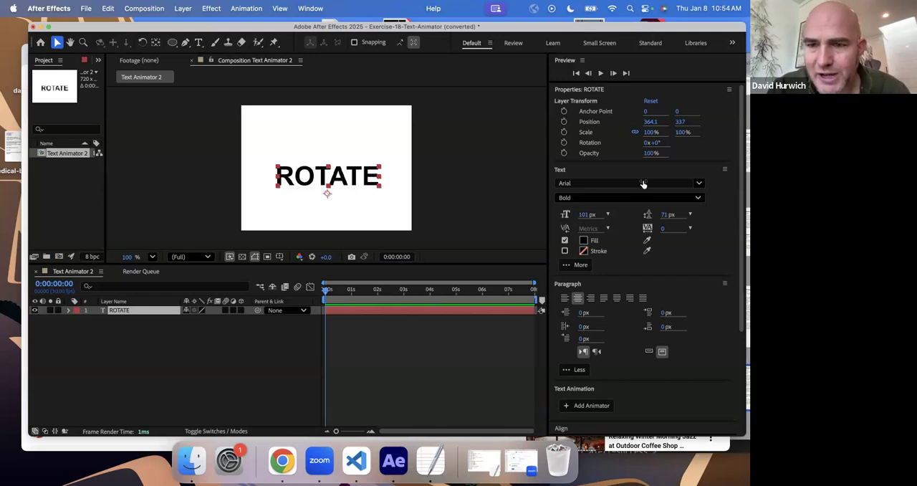
scroll(599, 103, down, 4)
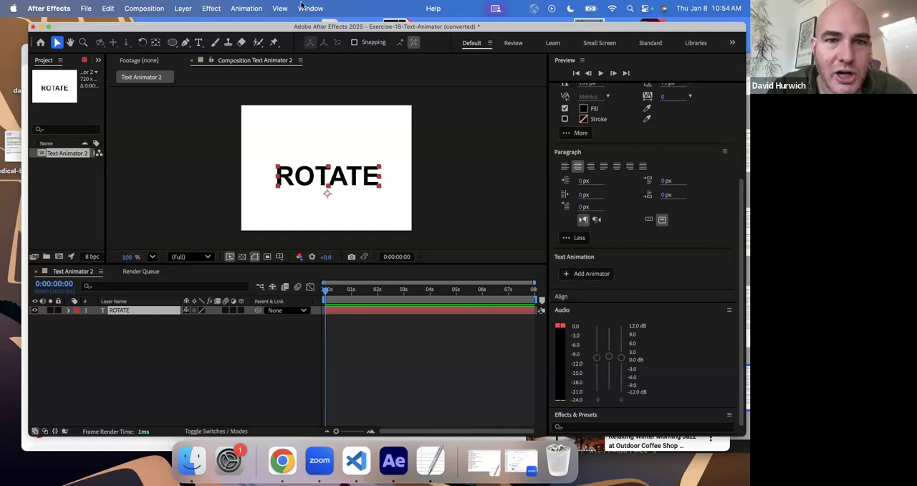
click(243, 9)
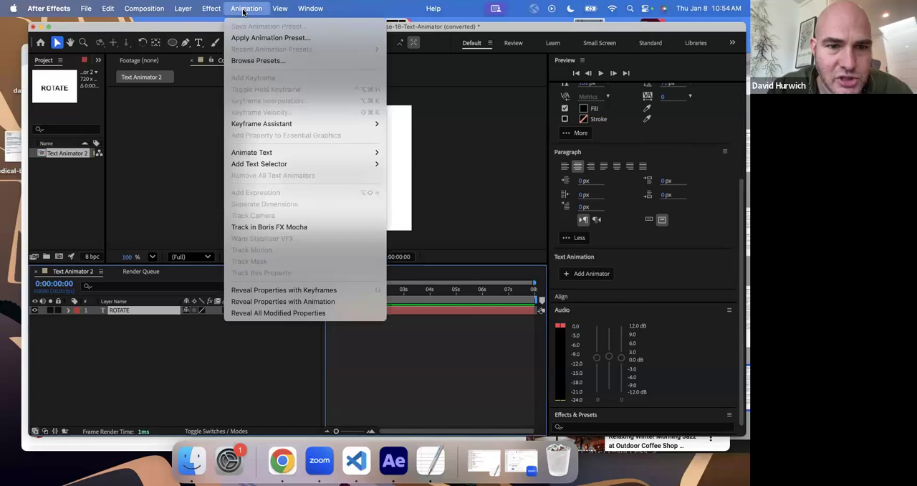
mouse_move(283, 163)
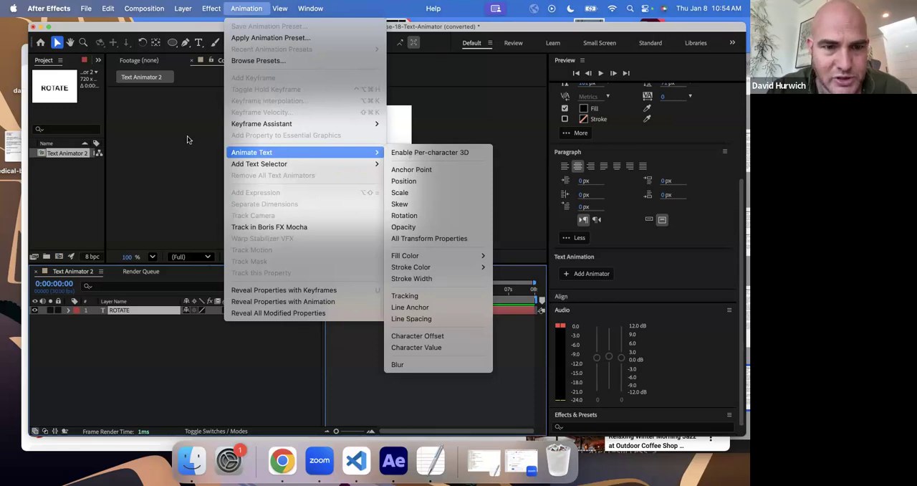
click(157, 127)
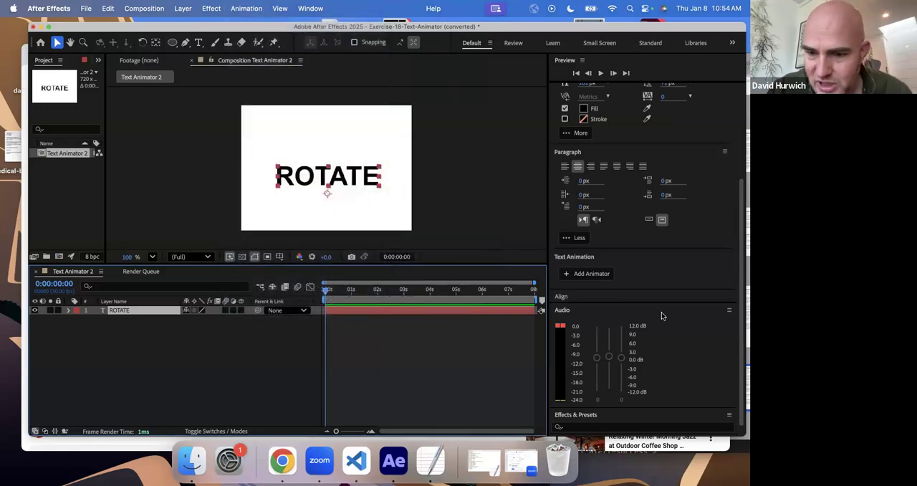
- Add a Position text animator to the ROTATE layer, delete it again and collapse the layer
click(589, 274)
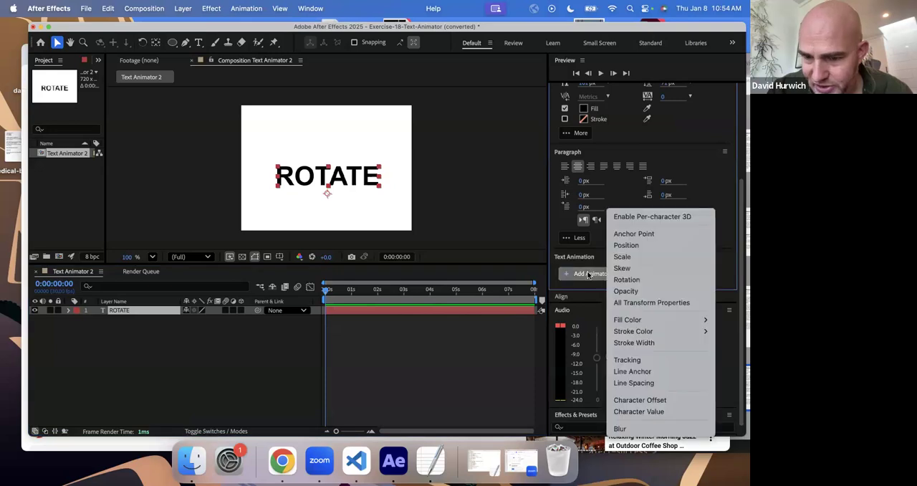
click(643, 246)
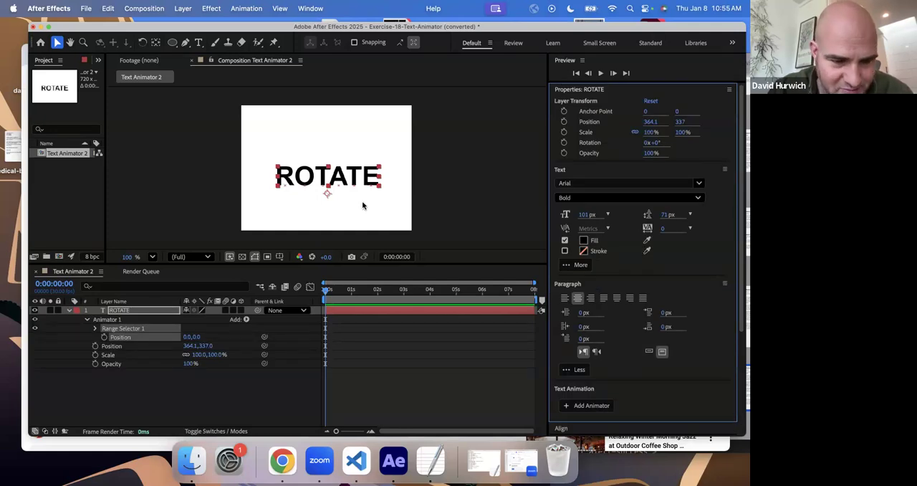
click(88, 320)
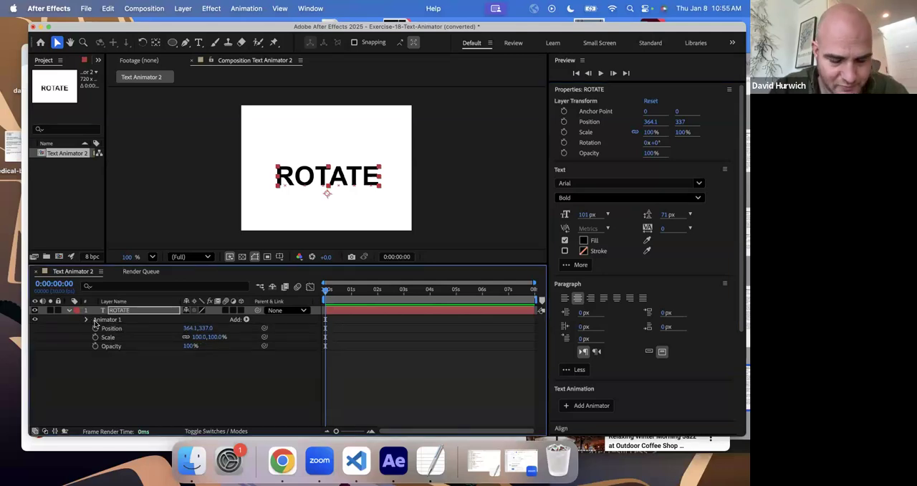
key(Delete)
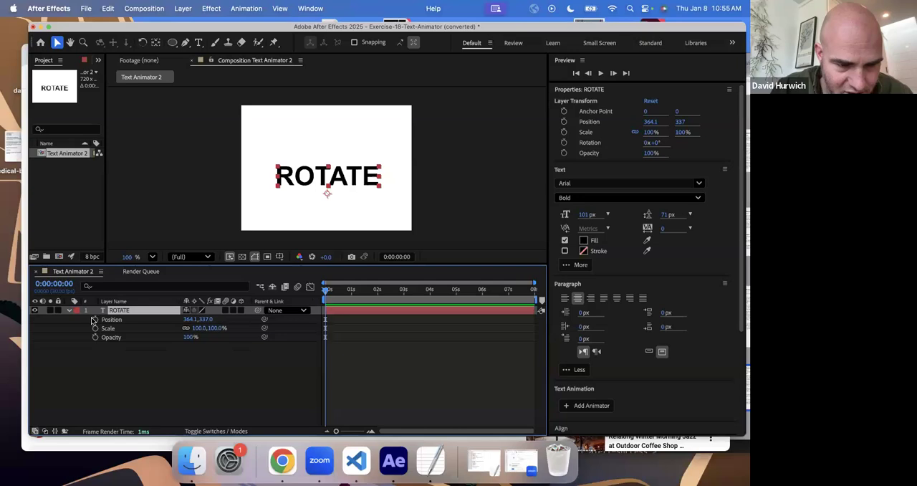
click(69, 311)
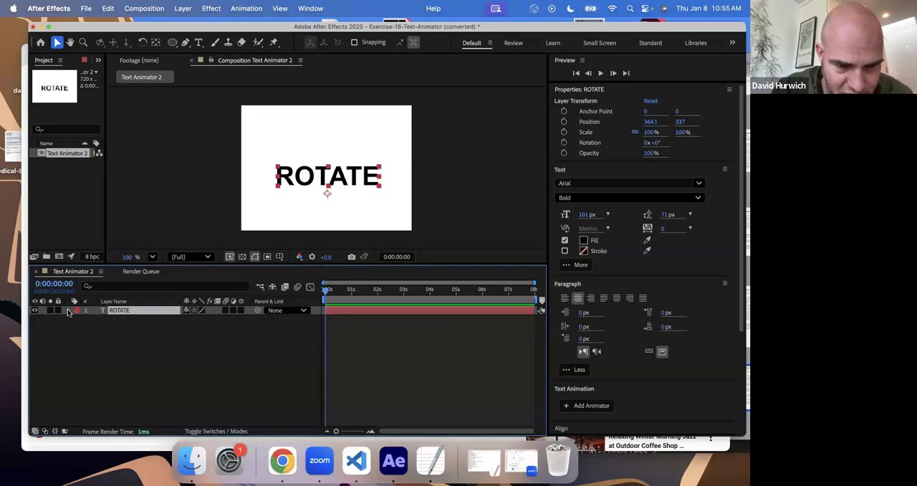
- Expand the ROTATE layer and add a Position animator to its text from the timeline
click(69, 311)
click(79, 355)
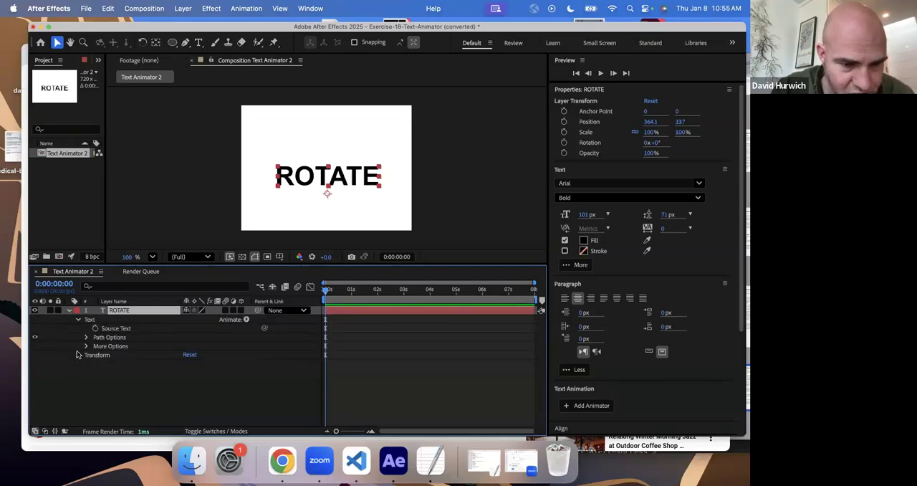
click(79, 321)
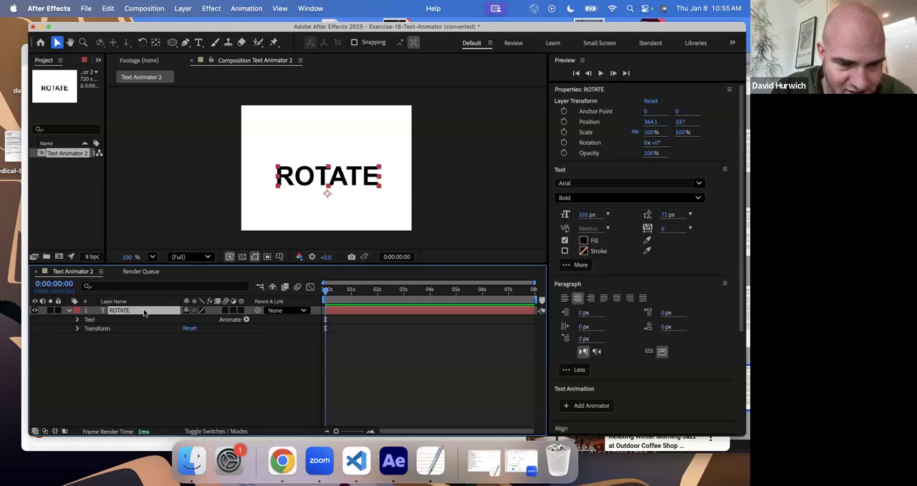
click(246, 320)
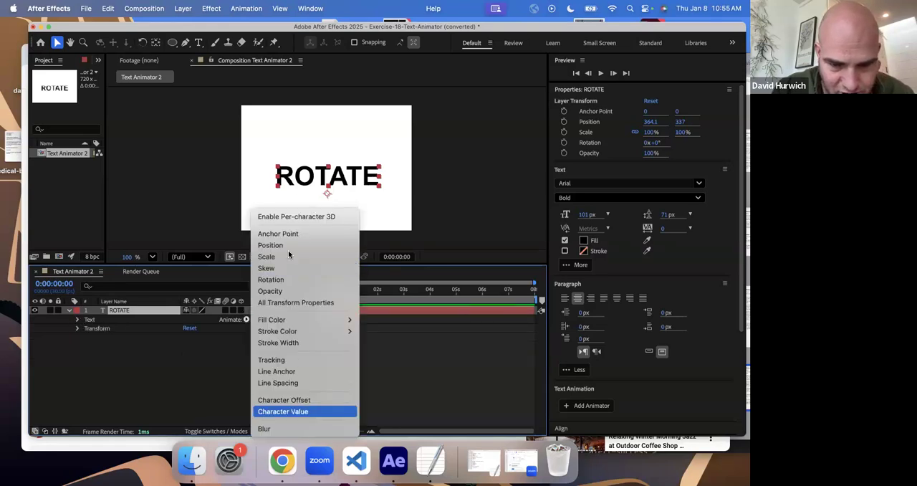
click(332, 247)
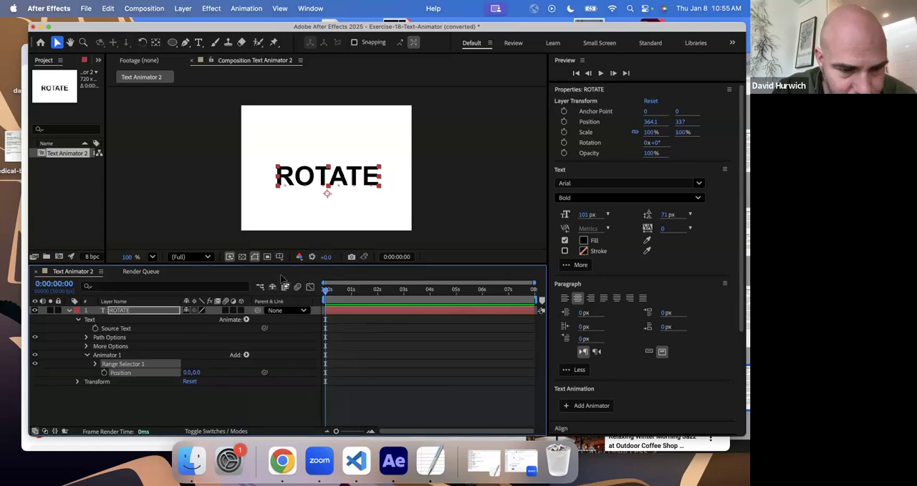
- Set Animator 1's position to 0.0, 51.0 and expand the Range Selector 1 settings
click(98, 355)
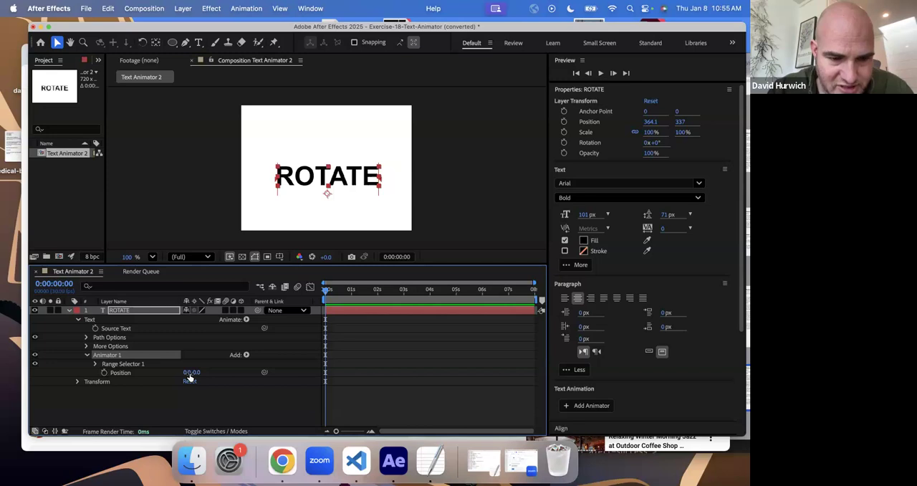
mouse_move(191, 372)
mouse_down()
mouse_move(160, 373)
mouse_move(198, 378)
mouse_move(194, 365)
mouse_move(201, 396)
mouse_move(198, 380)
mouse_move(177, 373)
mouse_move(198, 374)
mouse_move(171, 373)
mouse_move(195, 374)
mouse_up()
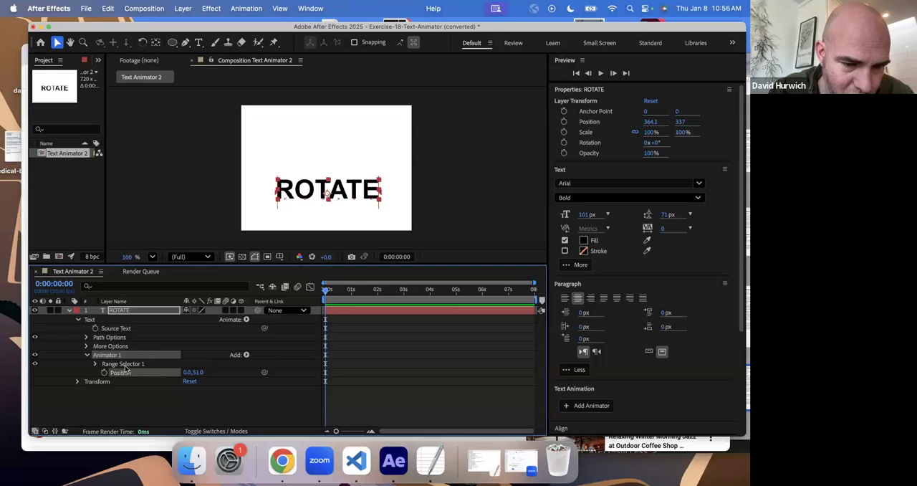
click(96, 364)
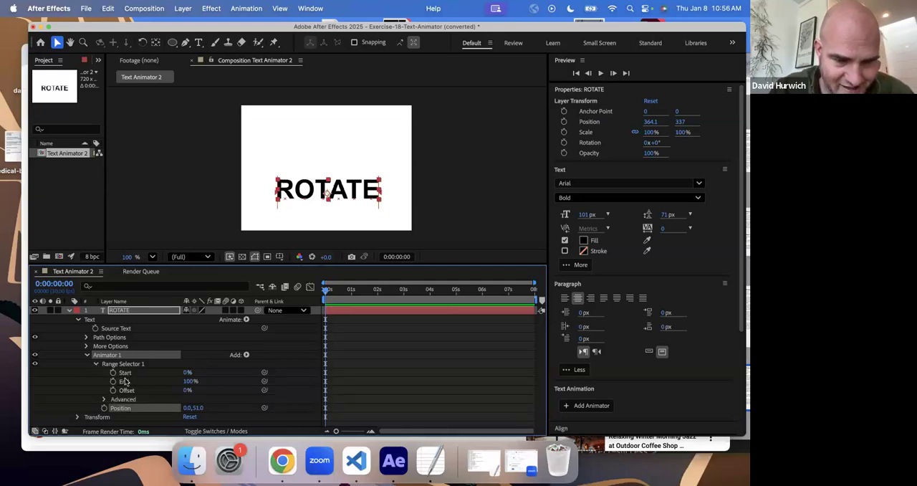
- Annotate the shared screen with vertical lines labelled Start and End at either edge of the ROTATE text, and clear the drawings
click(20, 416)
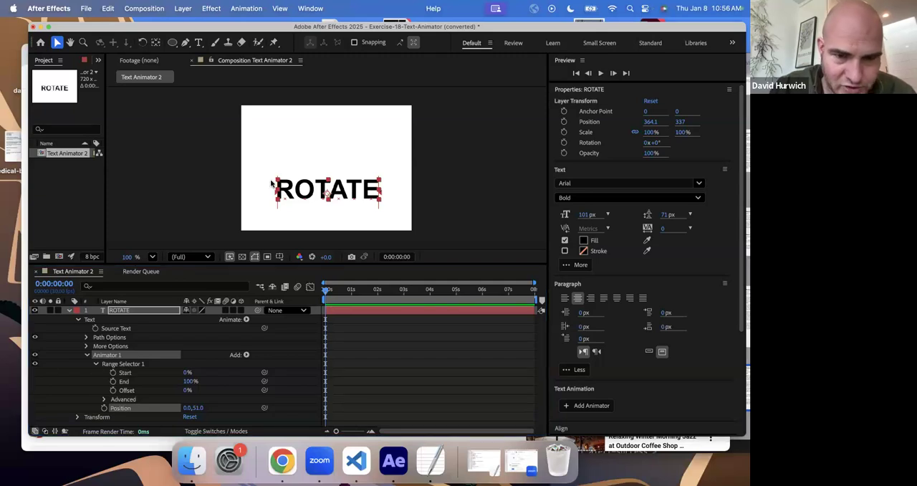
drag(275, 156, 278, 214)
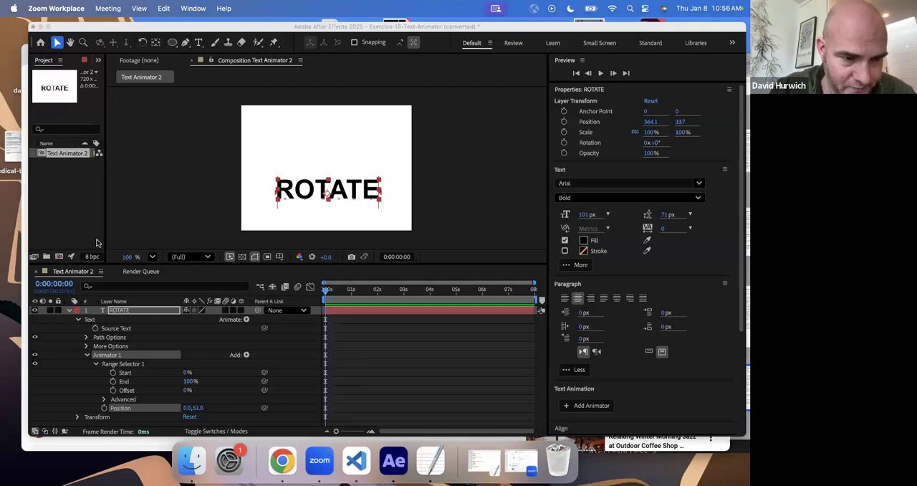
drag(276, 156, 269, 222)
mouse_move(262, 117)
mouse_down()
mouse_move(258, 149)
mouse_move(281, 129)
mouse_move(279, 138)
mouse_move(286, 129)
mouse_move(306, 142)
mouse_up()
drag(379, 147, 377, 219)
mouse_move(360, 113)
mouse_down()
mouse_move(353, 116)
mouse_move(367, 130)
mouse_move(387, 126)
mouse_move(398, 147)
mouse_move(390, 90)
mouse_up()
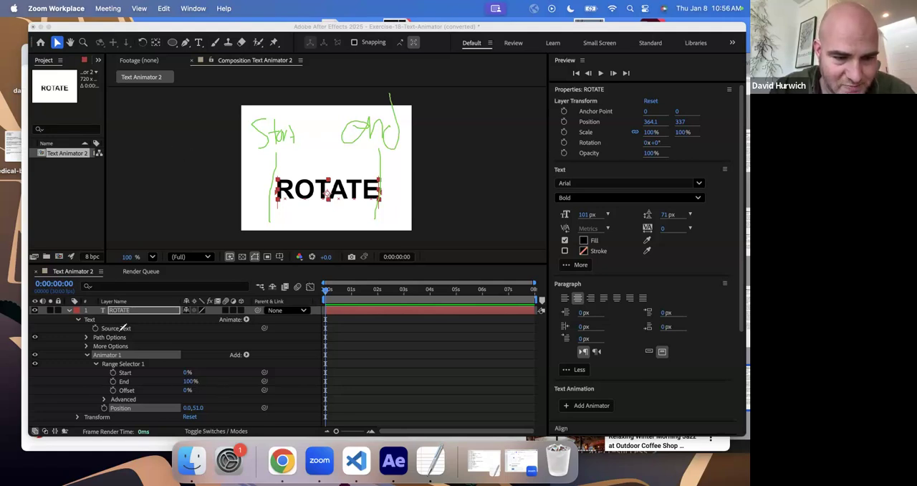
click(32, 392)
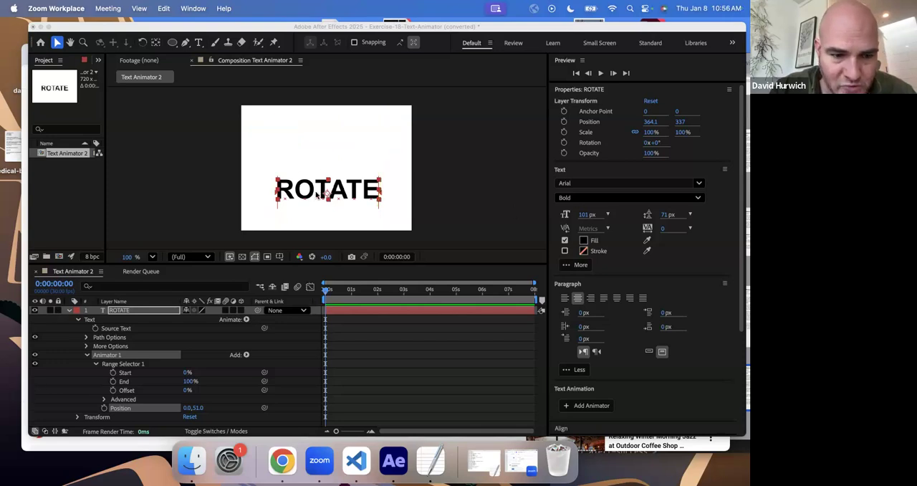
- Raise Range Selector 1's Offset to 100% and set Animator 1's position to 0.0, 50.0
click(188, 394)
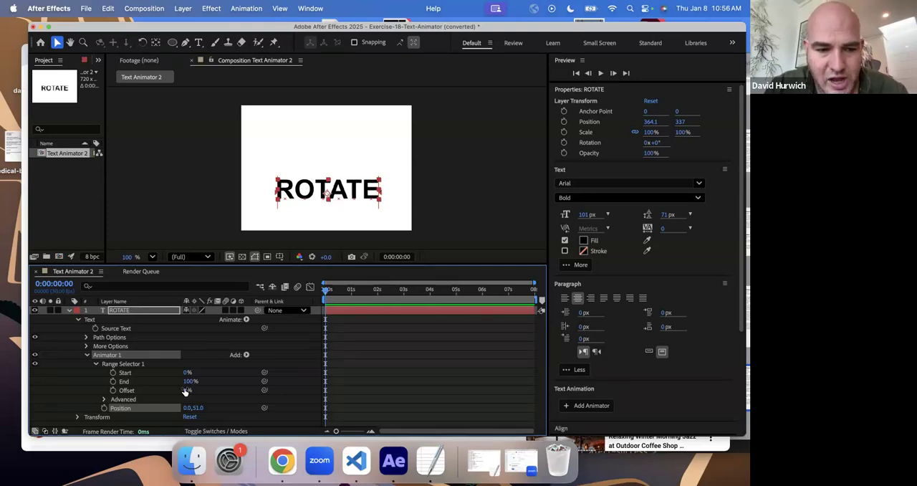
drag(188, 390, 259, 390)
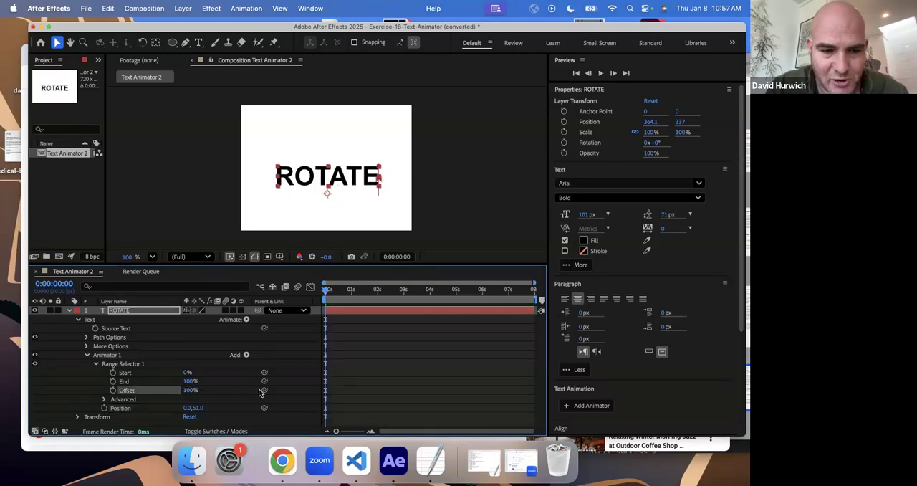
click(199, 407)
text(50)
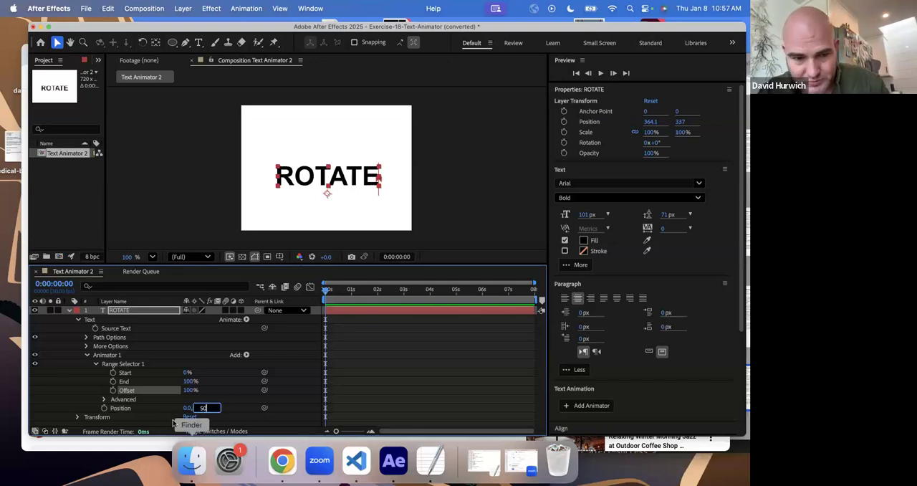
key(Return)
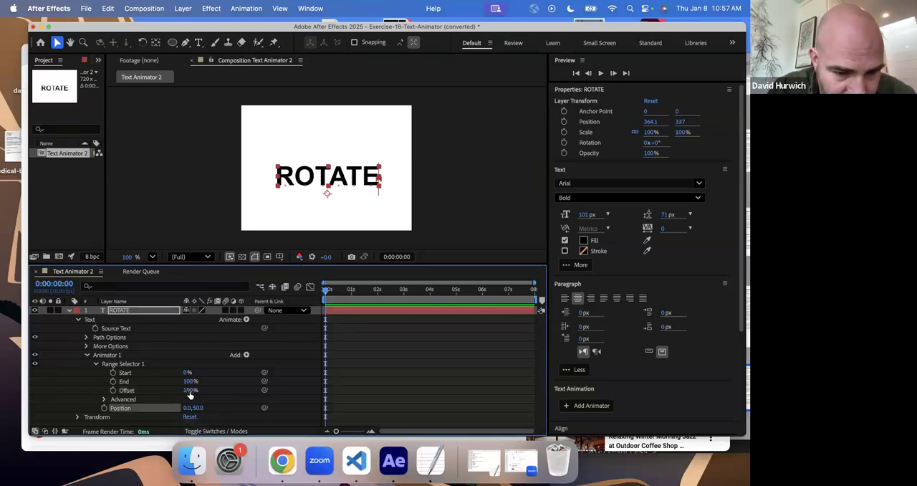
- Keyframe Range Selector 1's Offset from 0% at the start of the timeline to 100% at 0:00:02:01
drag(181, 392, 143, 397)
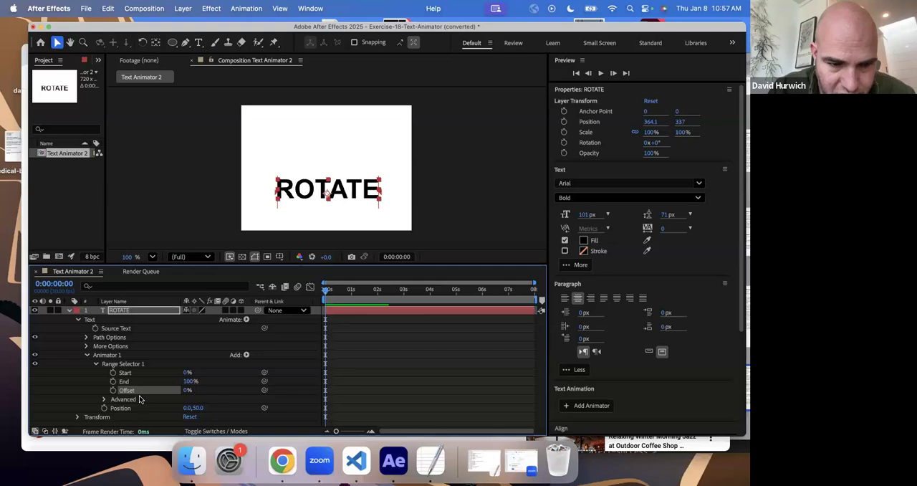
click(113, 390)
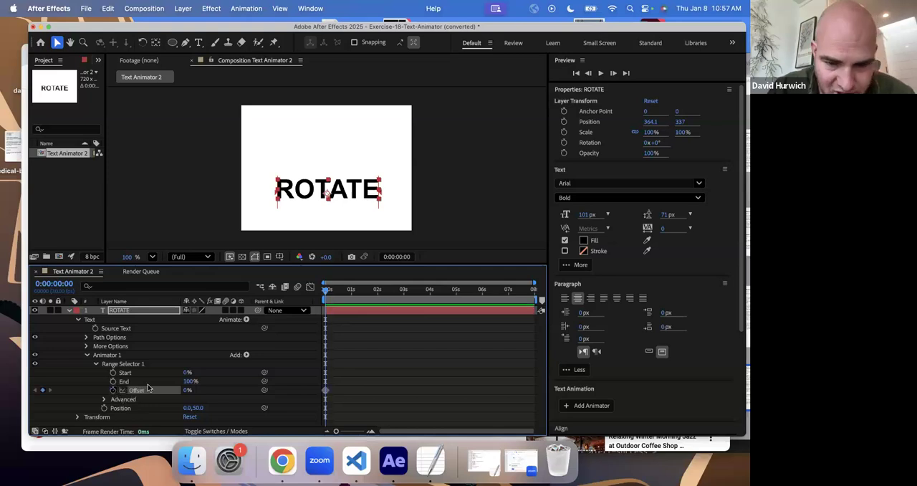
click(379, 296)
drag(187, 389, 240, 390)
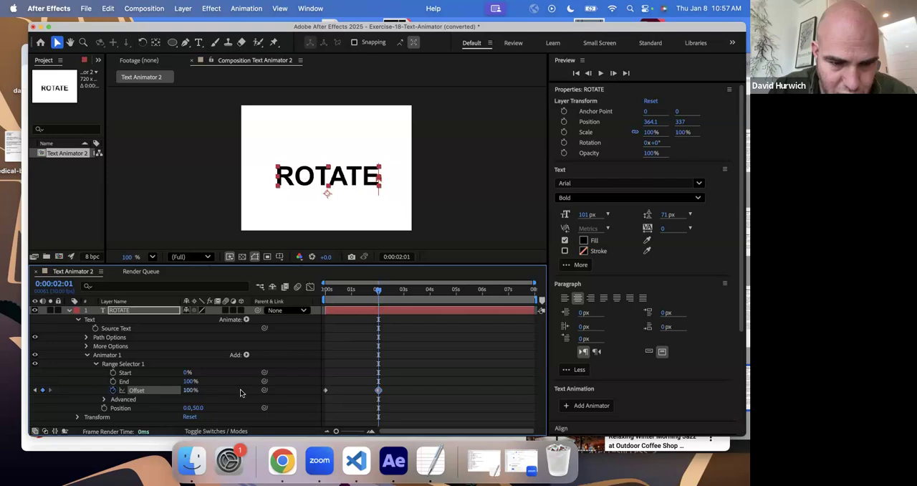
- Preview the Offset animation on the ROTATE text from the first frame and return to the start
key(Home)
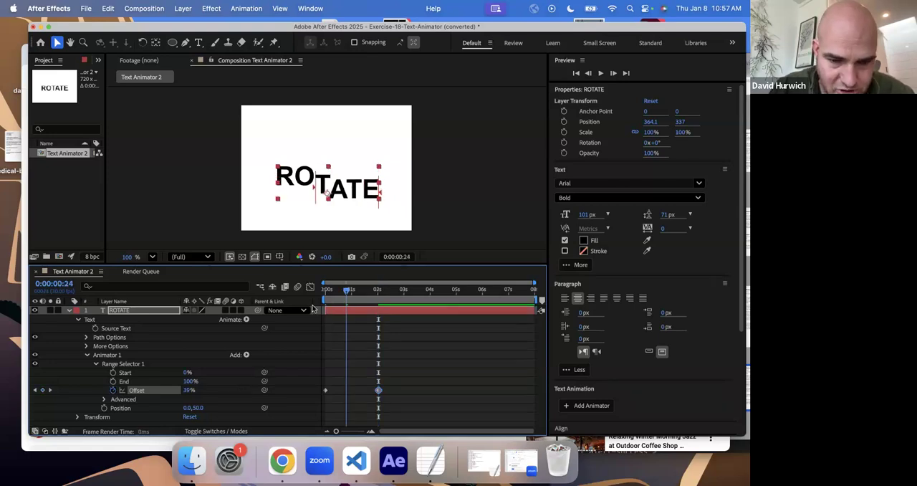
click(300, 310)
click(299, 310)
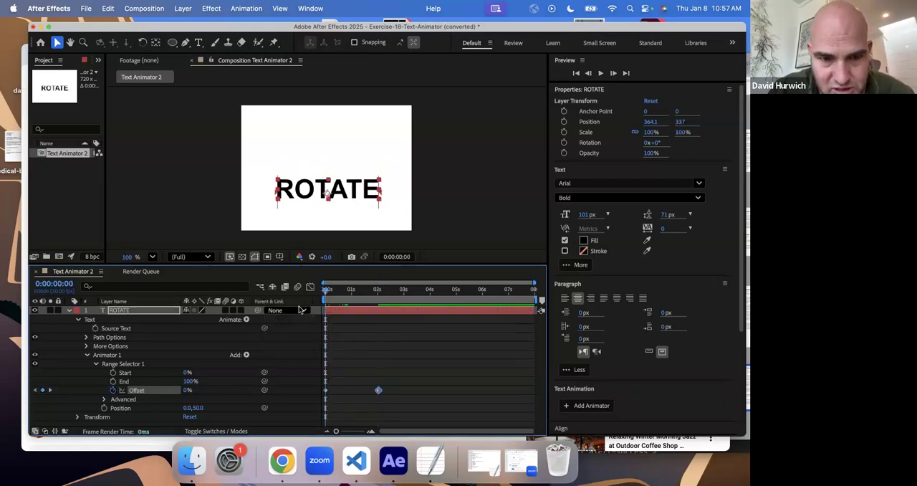
key(space)
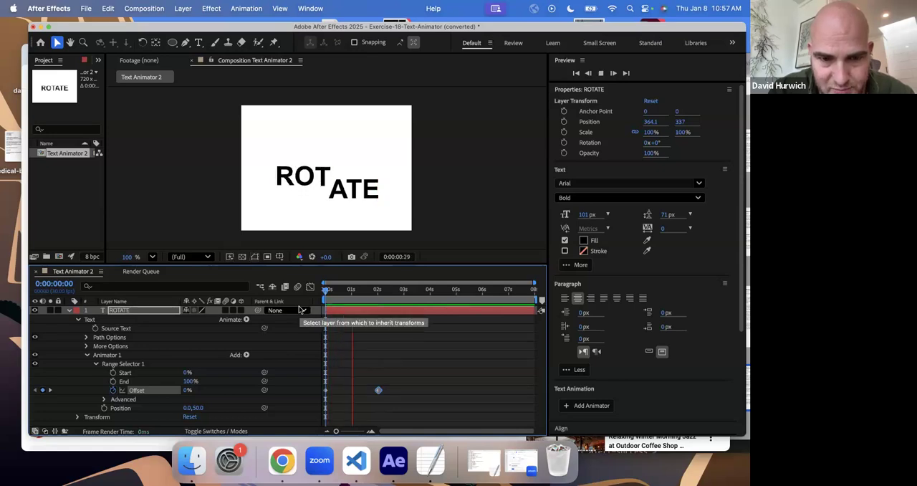
key(space)
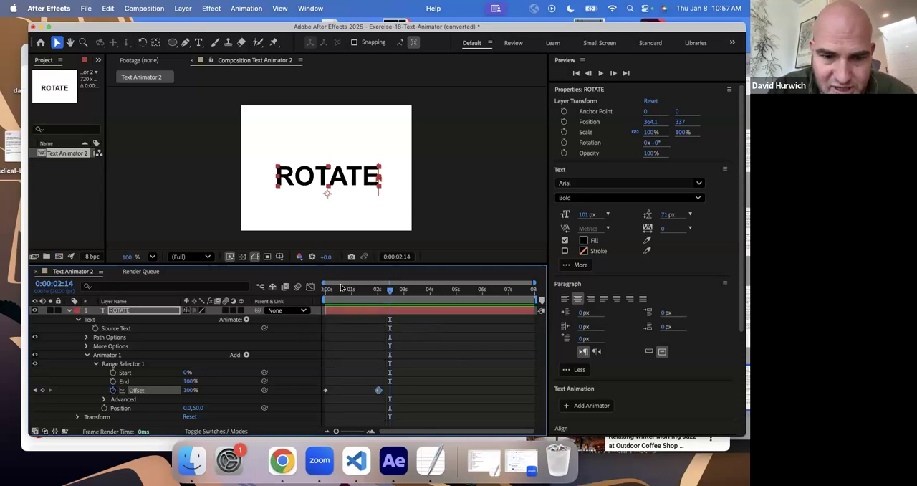
click(319, 299)
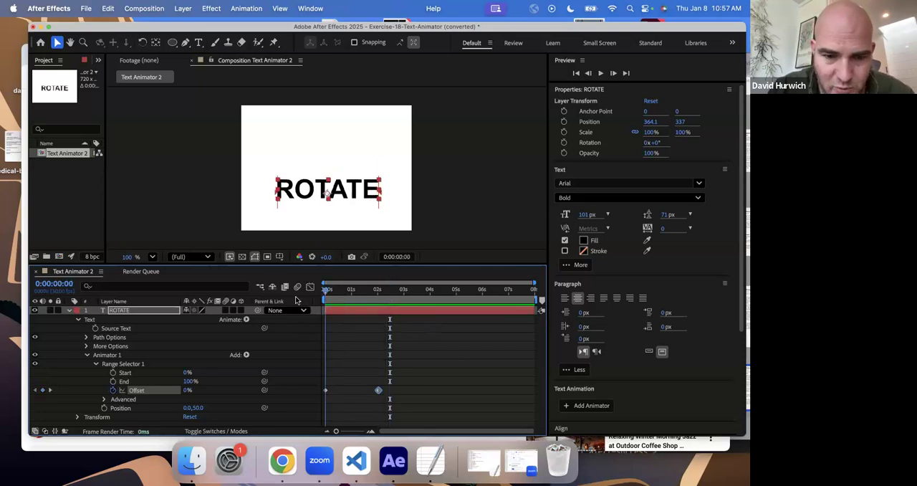
- Set Animator 1's position to 0.0, -50.0
click(199, 407)
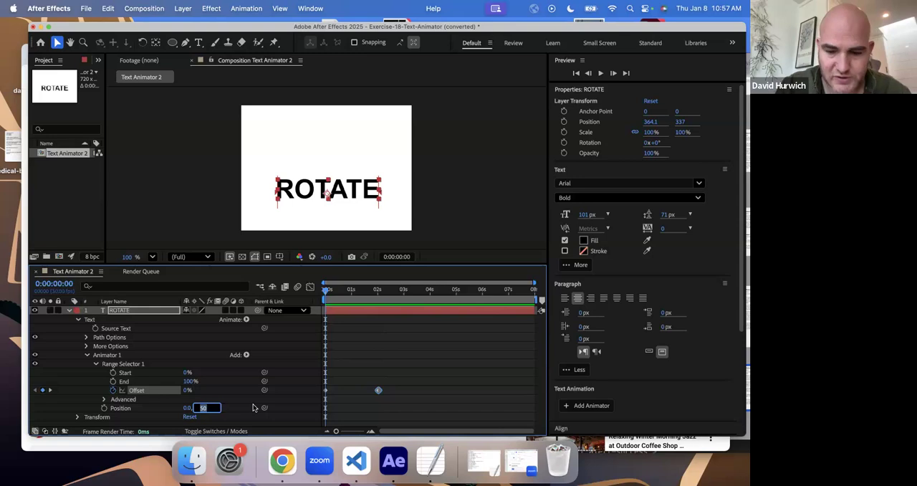
key(BackSpace)
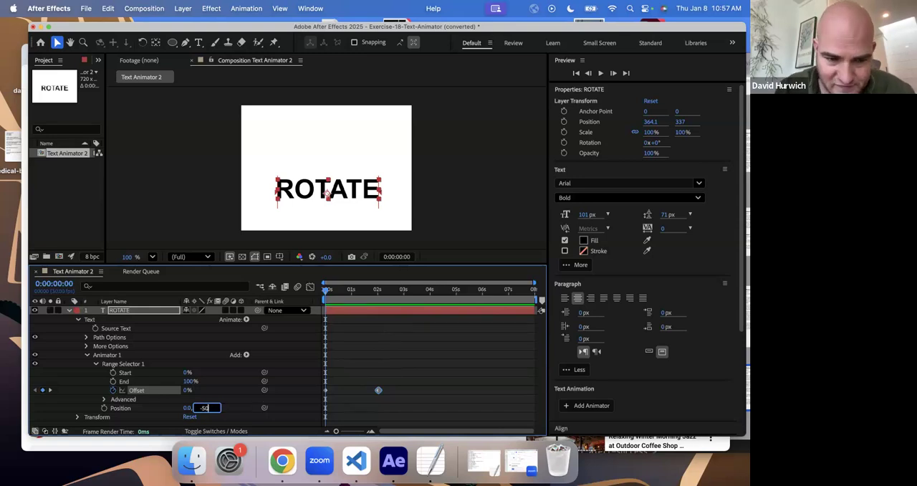
text(-50)
key(Return)
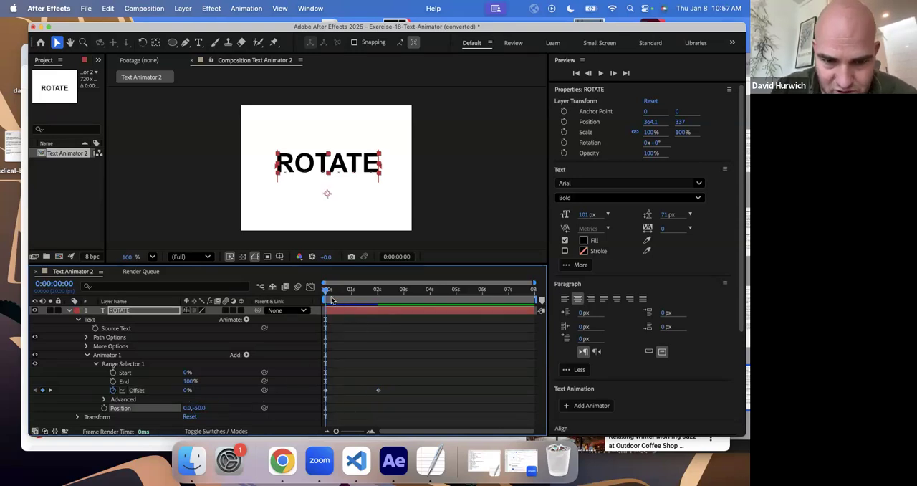
- Play the animation with the raised letter position and scrub back to the first frame
key(space)
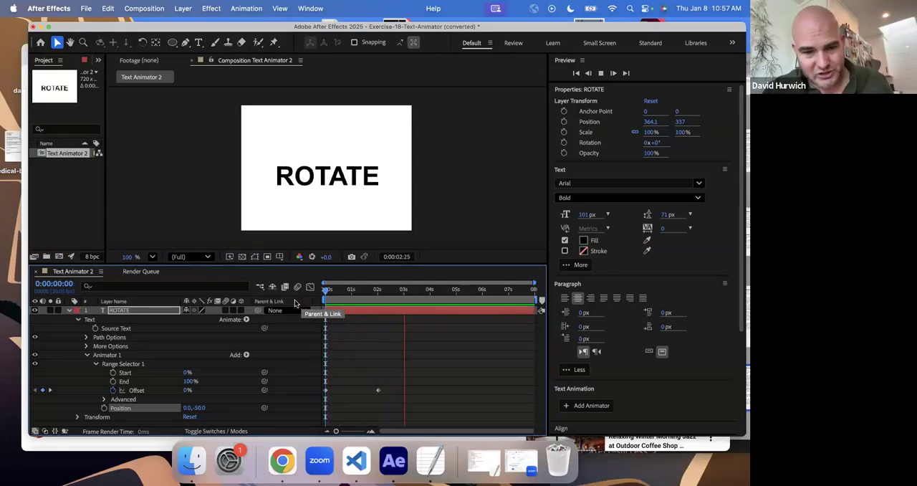
click(324, 300)
drag(323, 298, 307, 338)
drag(364, 333, 313, 328)
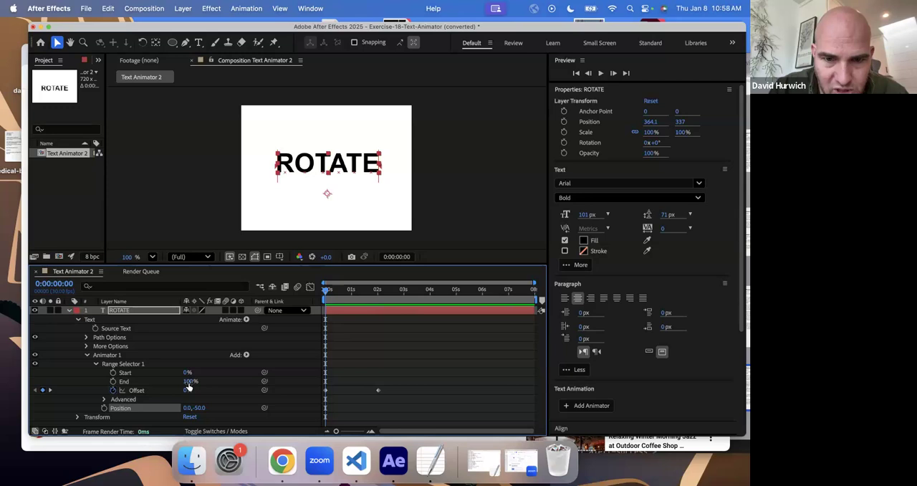
- Set Range Selector 1's End to 50% and mark the middle of the ROTATE text with a freehand annotation circle
drag(184, 381, 162, 383)
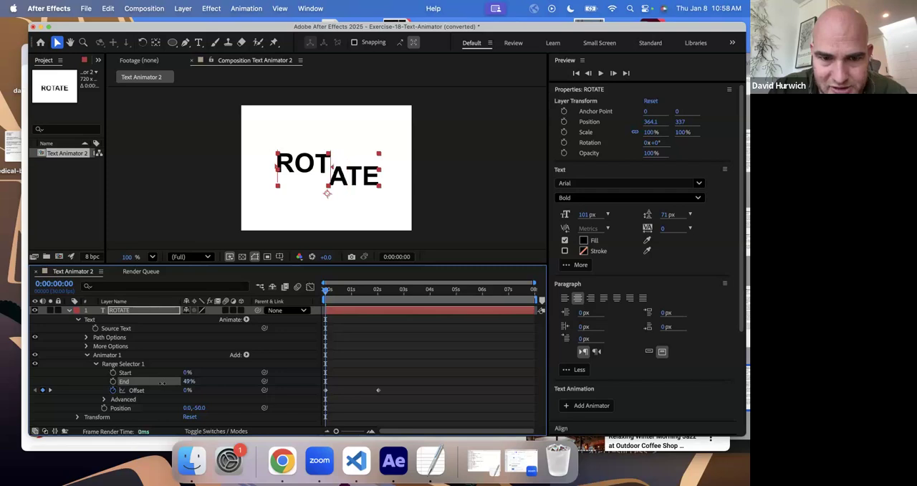
click(18, 426)
mouse_move(327, 136)
mouse_down()
mouse_move(347, 158)
mouse_move(345, 135)
mouse_up()
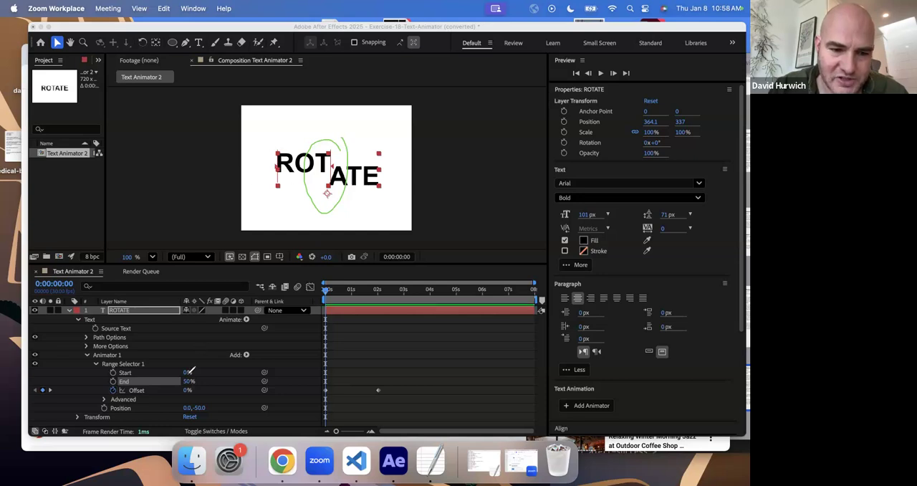
drag(284, 180, 315, 185)
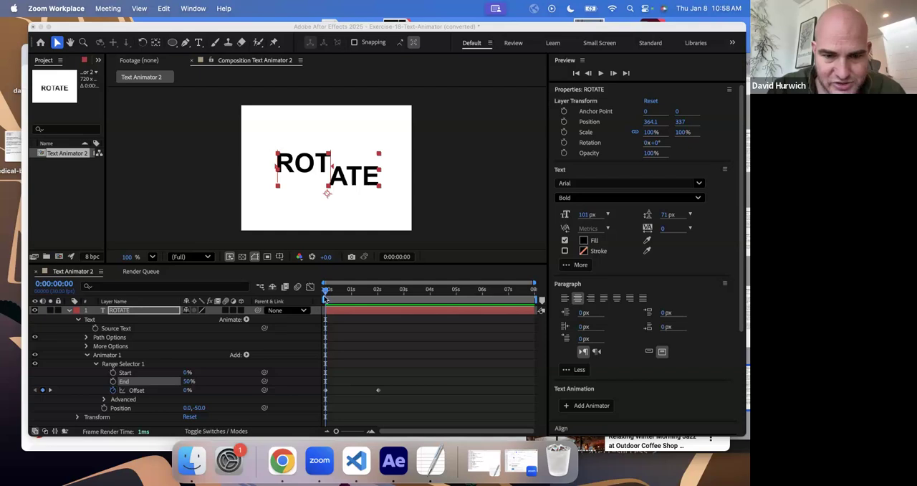
- Preview the letter wave produced by the half-width range selector and scrub back to the first frame
click(319, 295)
key(space)
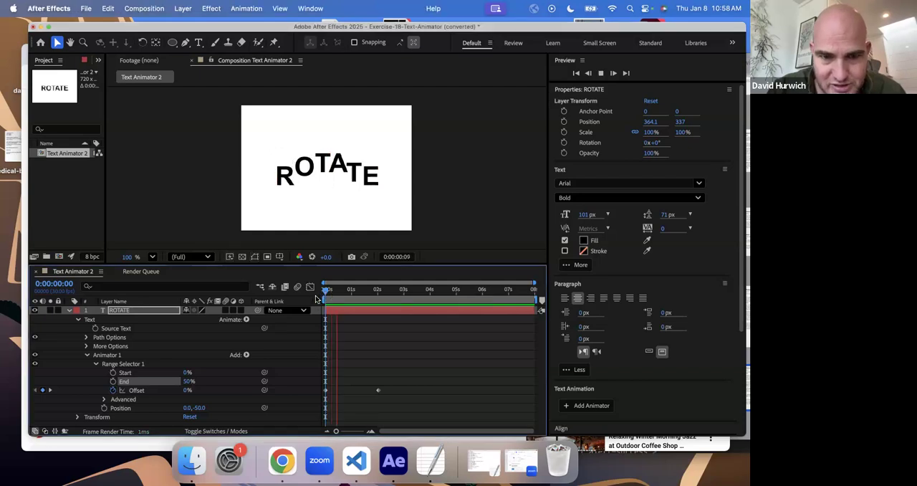
key(space)
drag(339, 298, 287, 298)
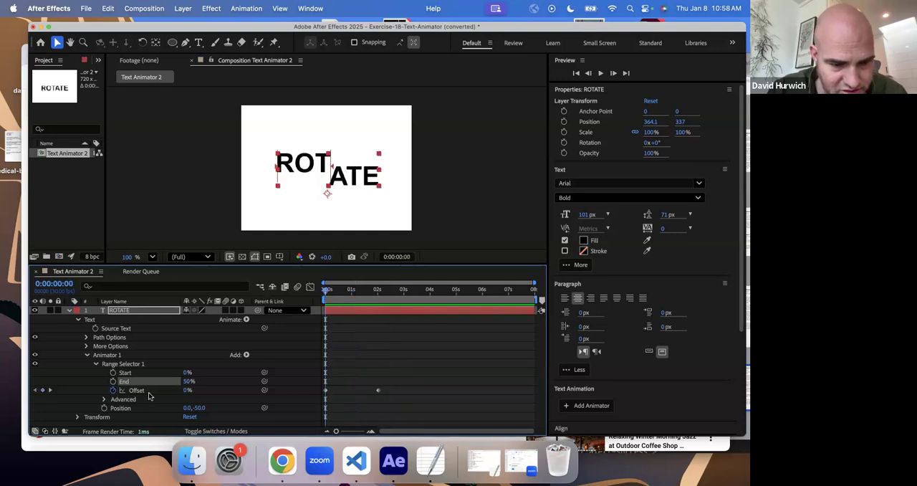
- Expand Range Selector 1's Advanced settings and examine options such as Based On, Mode and Shape
click(104, 399)
scroll(116, 364, down, 3)
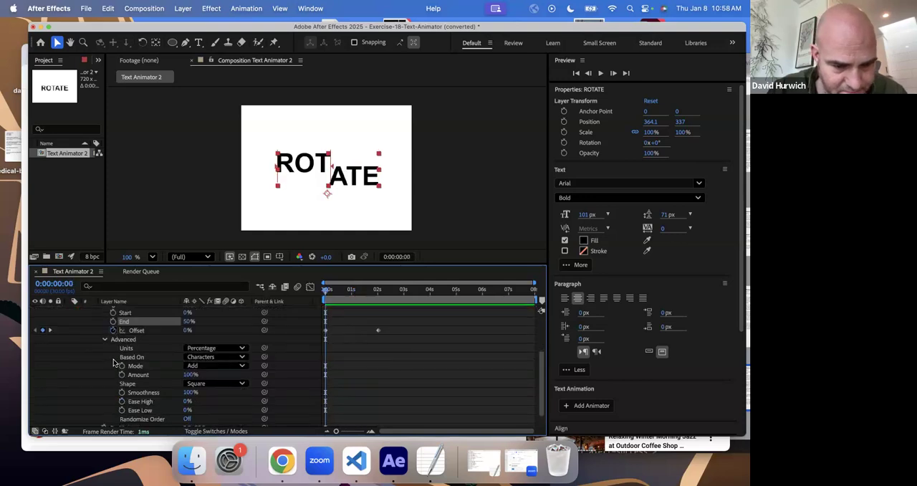
scroll(230, 351, down, 1)
scroll(230, 351, down, 1)
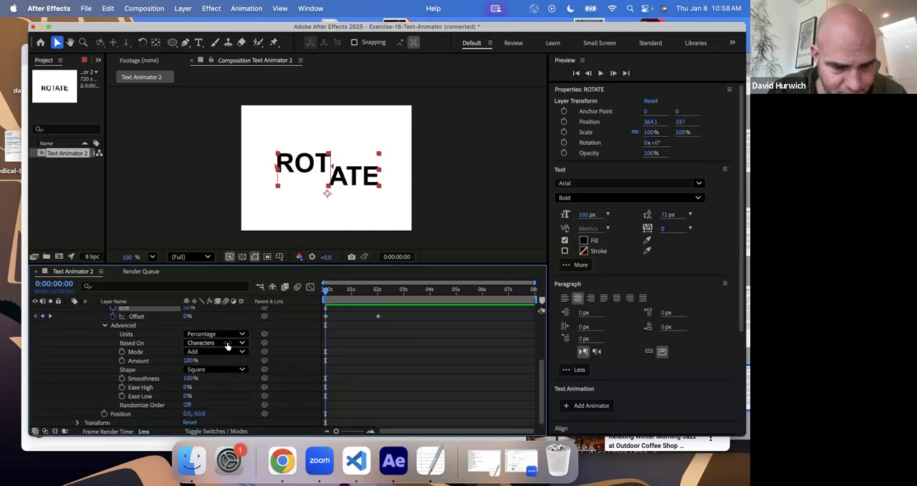
scroll(228, 346, up, 5)
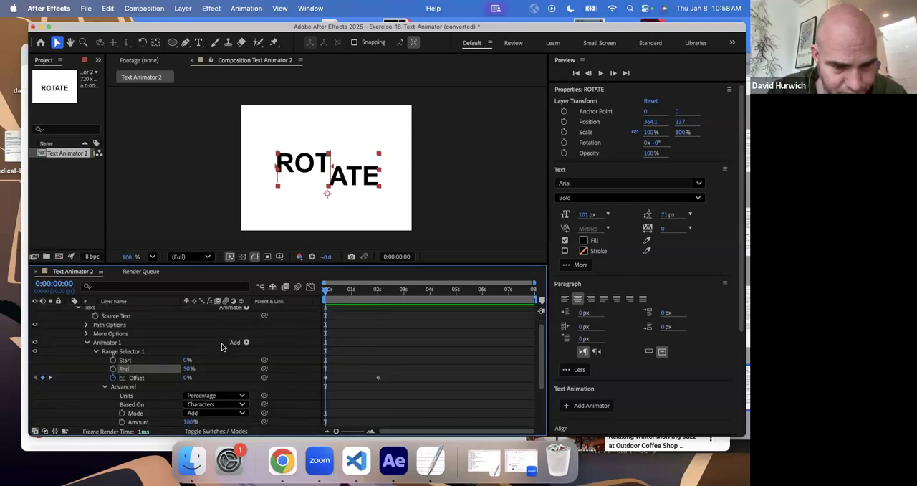
- Try varying Range Selector 1's End value and scrub the animation to 0:00:01:24
drag(183, 369, 219, 370)
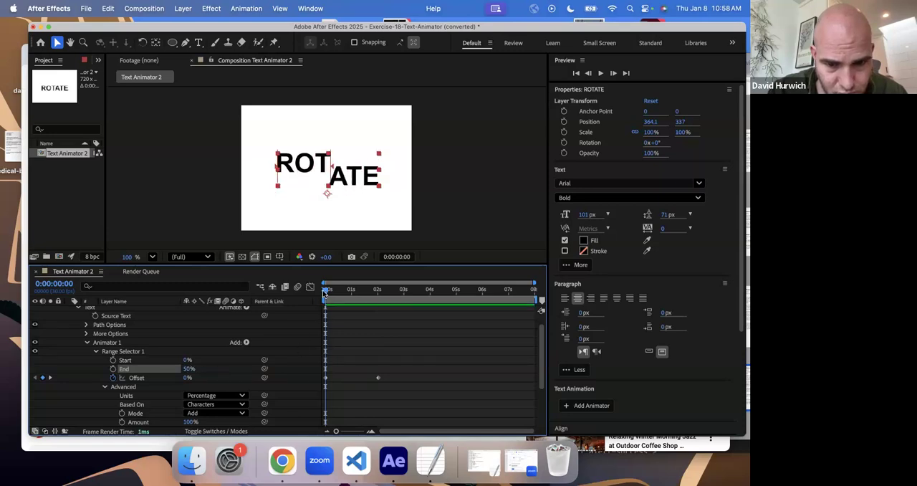
drag(341, 295, 370, 300)
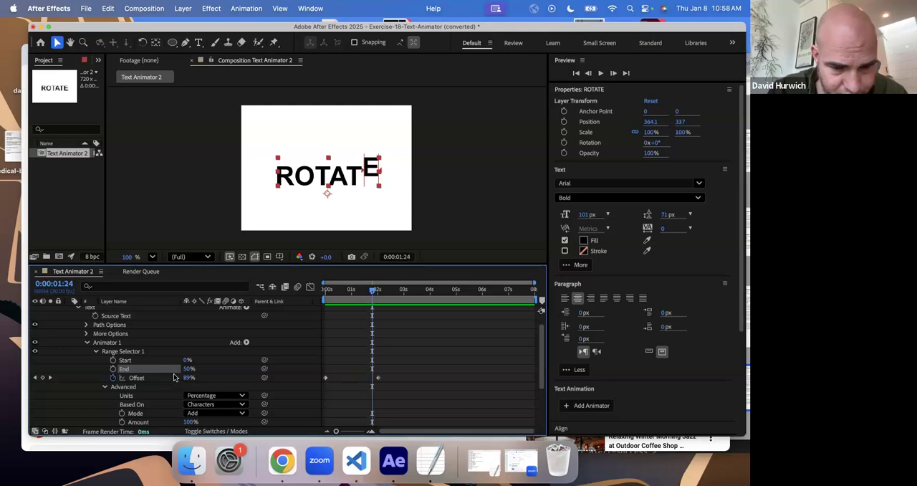
click(188, 370)
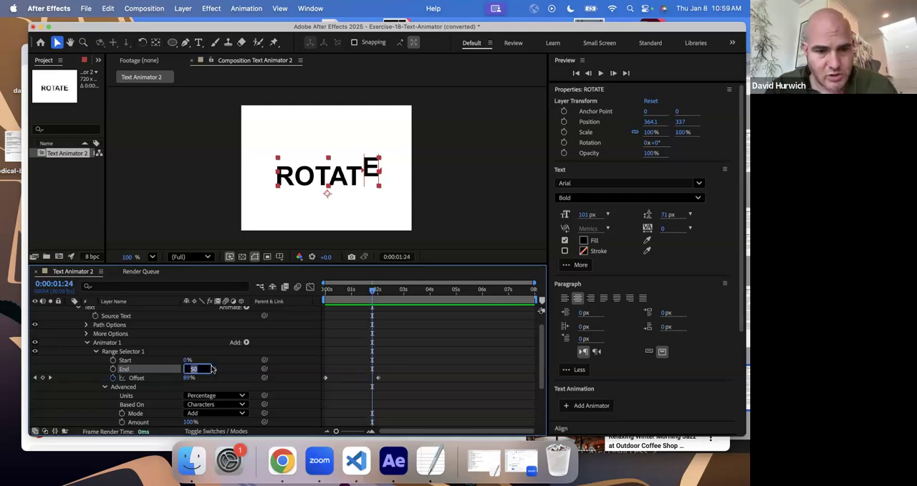
click(211, 370)
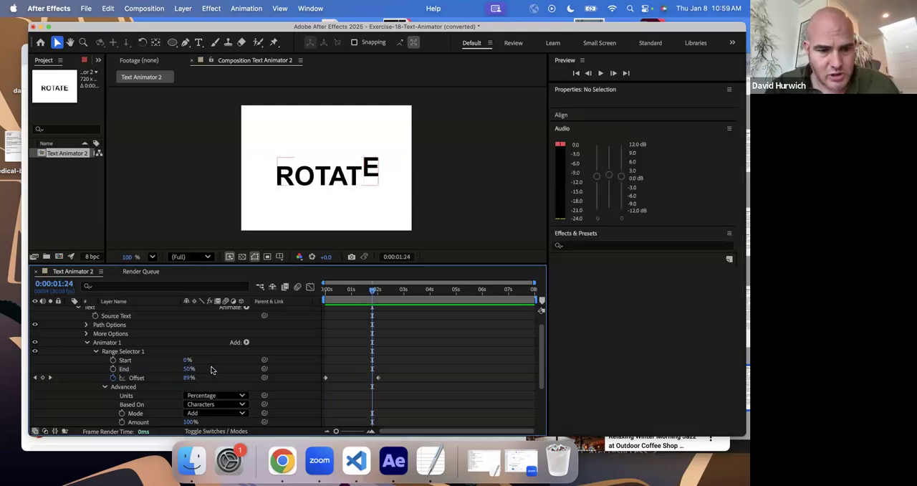
- Delete Animator 1 from the ROTATE layer and add a Rotation text animator in its place
click(113, 343)
key(Delete)
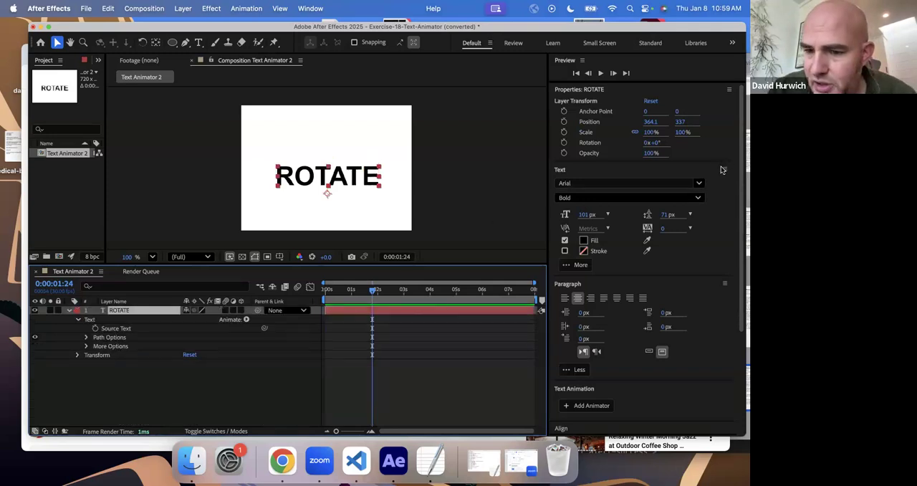
scroll(662, 324, down, 5)
click(594, 263)
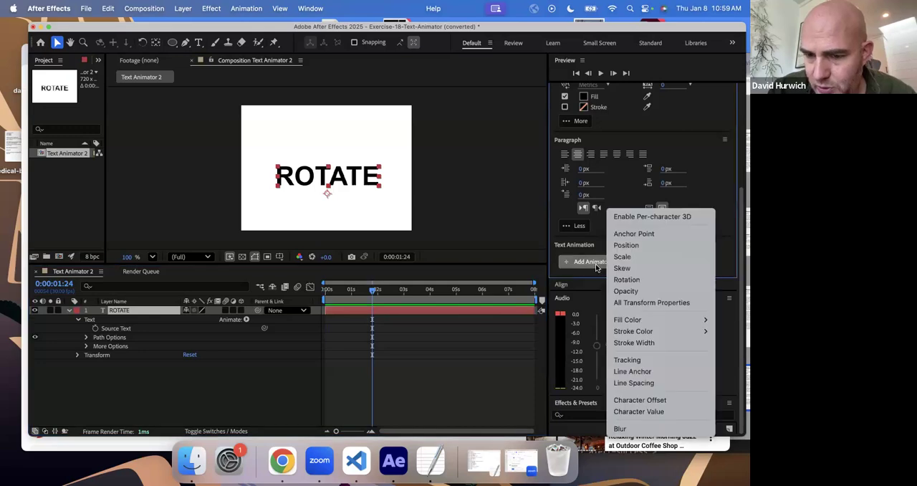
click(625, 280)
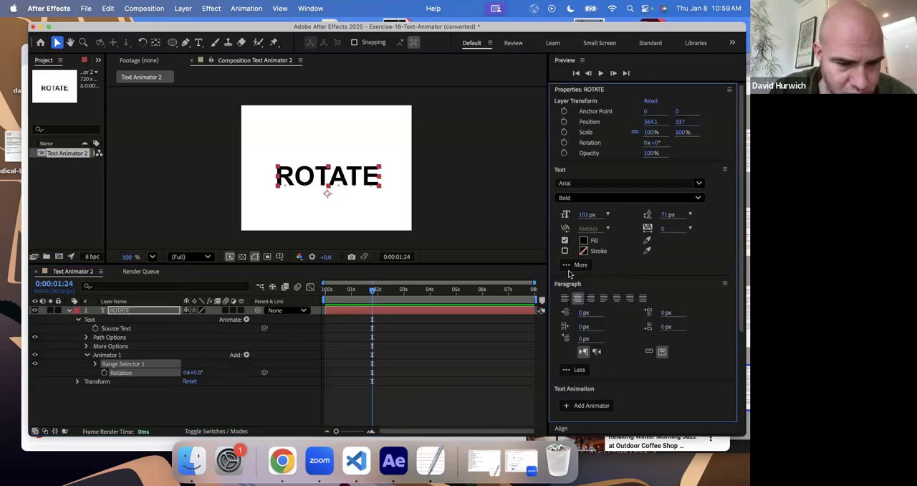
- Set the new text animator's Rotation to 0x+30.0°
drag(200, 373, 212, 372)
click(211, 372)
click(200, 373)
text(30)
key(Return)
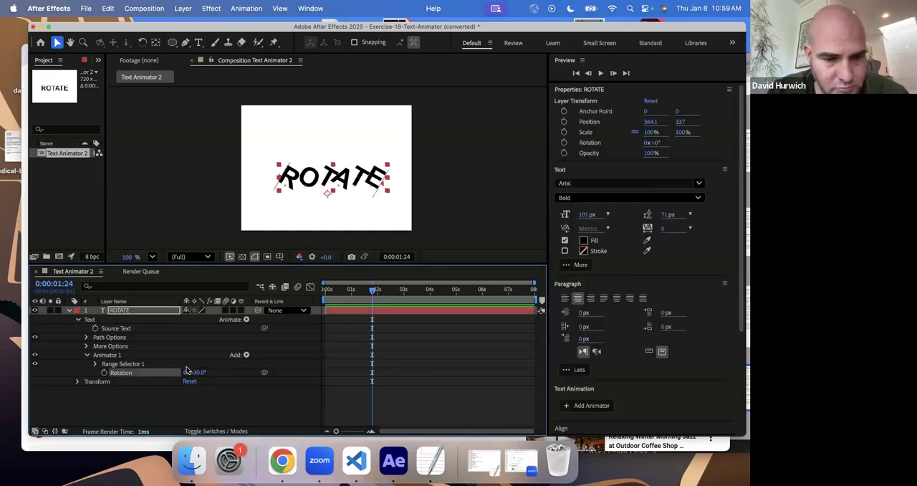
- Expand the rotation animator's Range Selector 1 and set its Offset to -100% at the first frame
click(95, 364)
drag(333, 291, 315, 296)
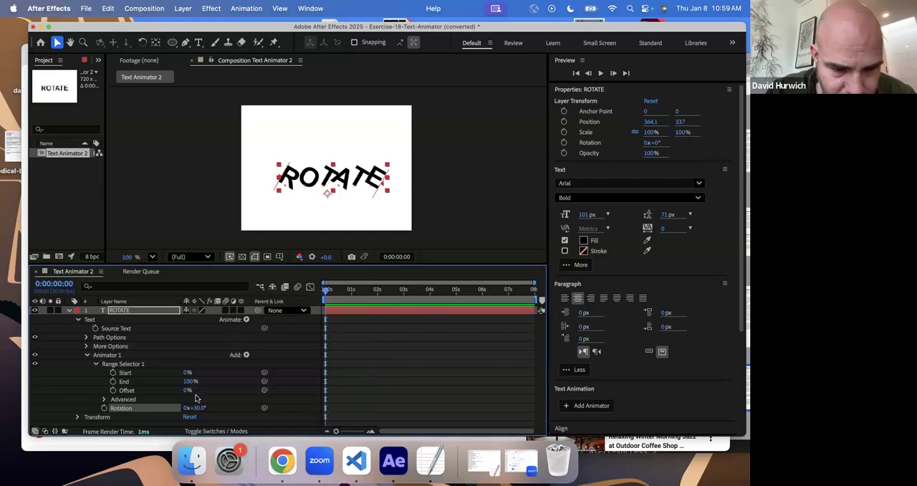
drag(186, 390, 130, 391)
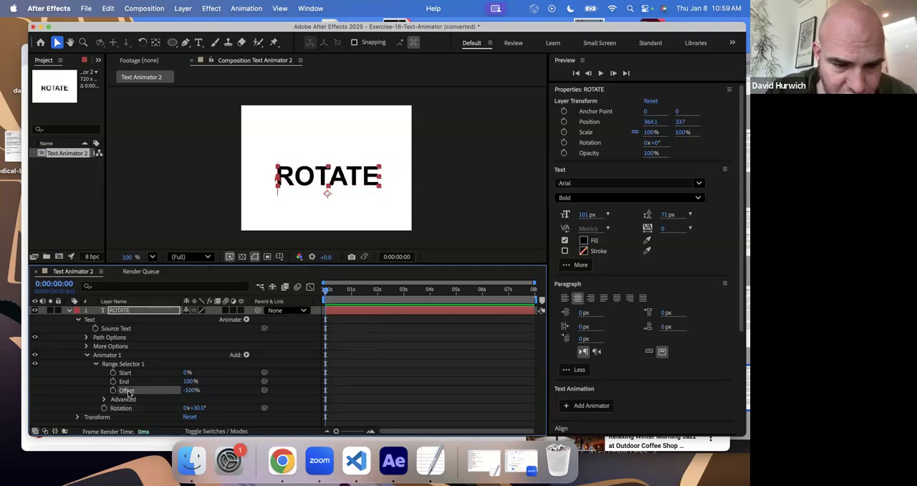
- Keyframe Range Selector 1's Offset at -100% on the first frame and 0% at 0:00:02:01, and preview the animation
mouse_move(187, 391)
mouse_down()
mouse_move(298, 392)
mouse_move(197, 394)
mouse_up()
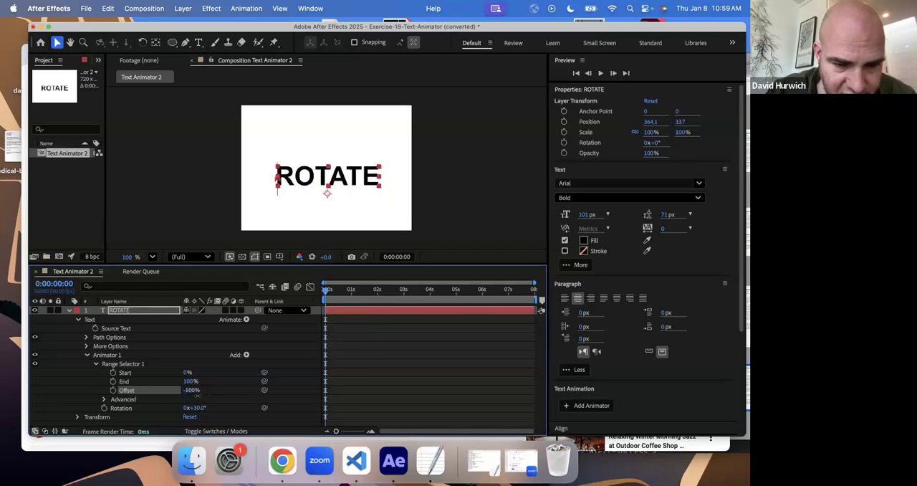
click(112, 391)
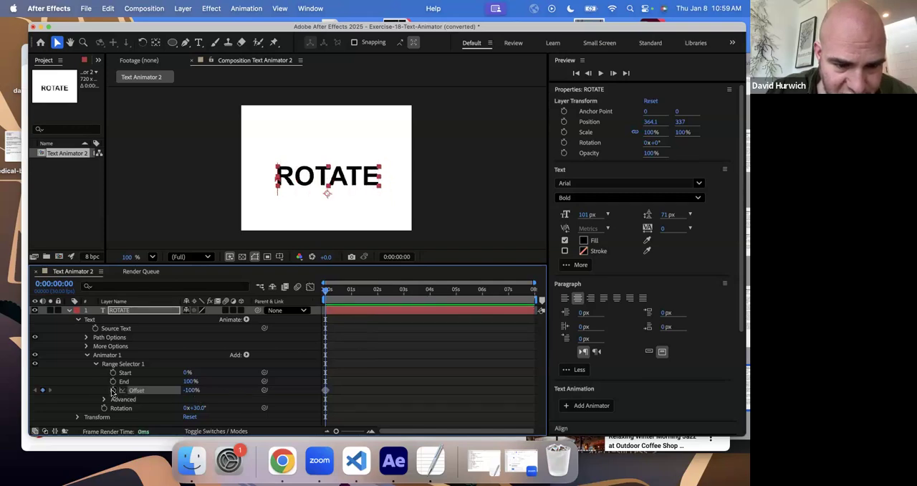
click(376, 294)
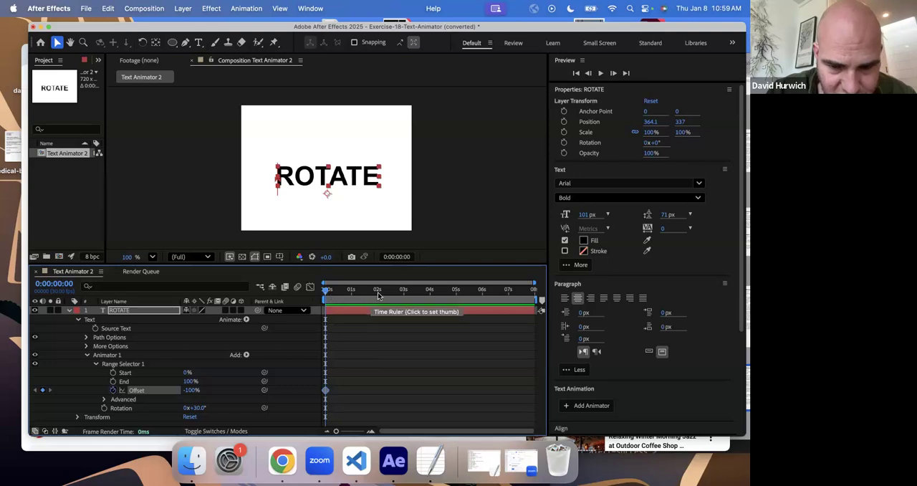
drag(190, 390, 245, 393)
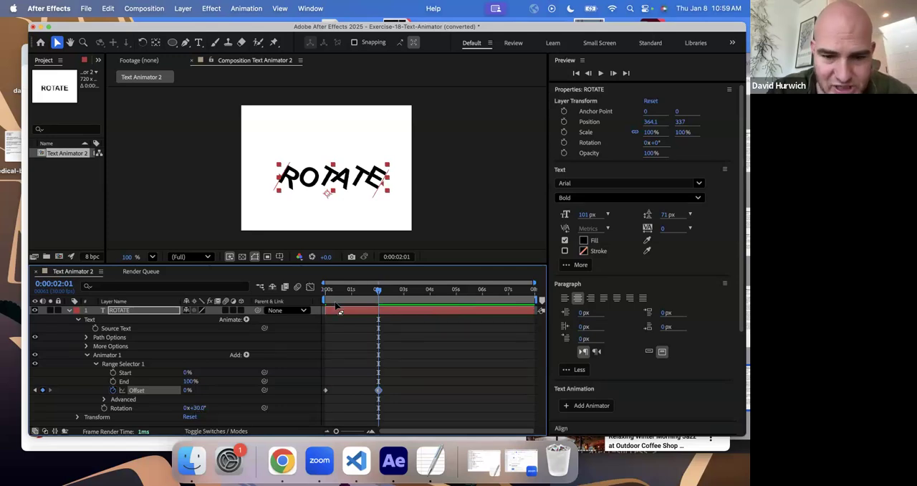
key(Home)
key(space)
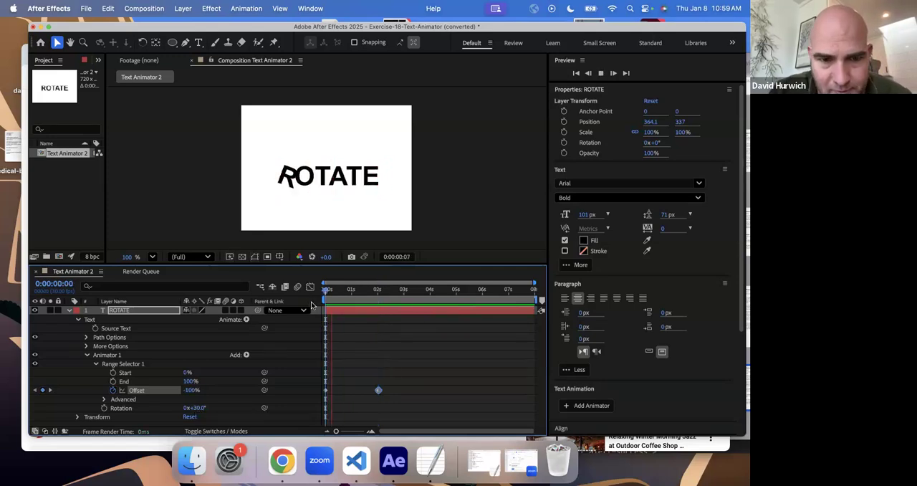
key(space)
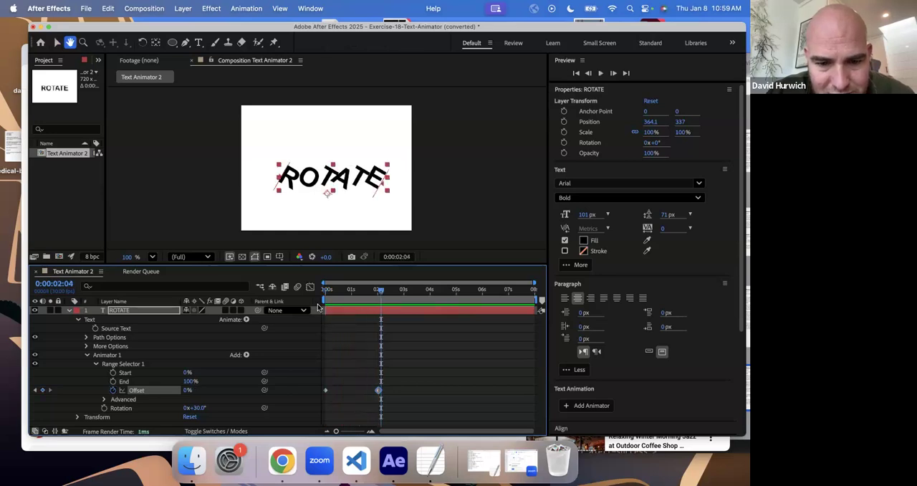
- Try an Offset of 100% at the first frame and preview the reversed rotation
drag(338, 291, 324, 293)
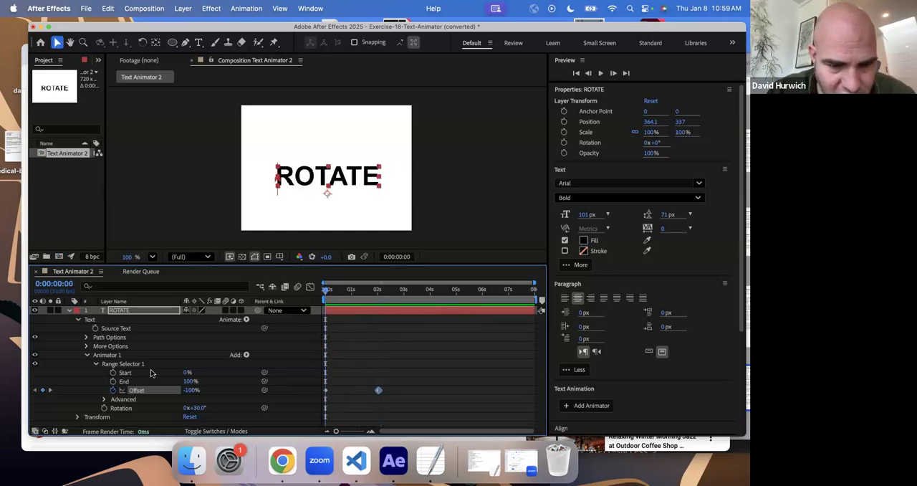
drag(191, 390, 292, 392)
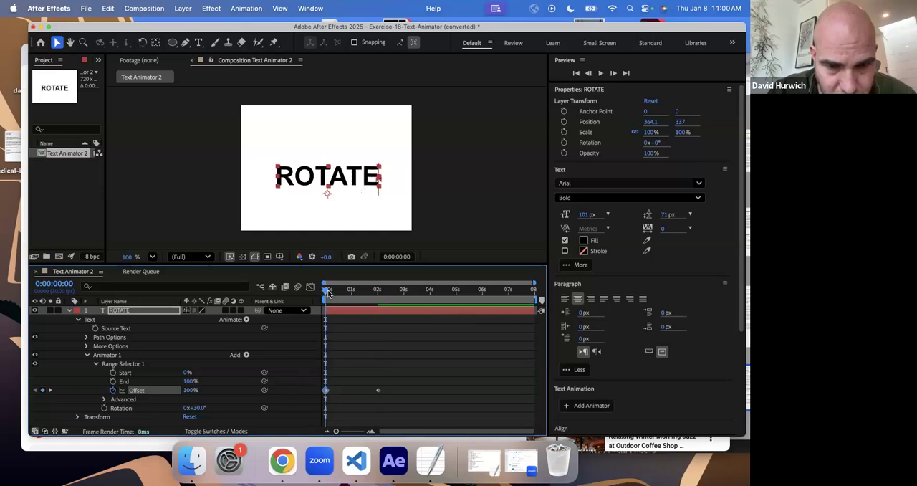
key(space)
drag(331, 301, 379, 307)
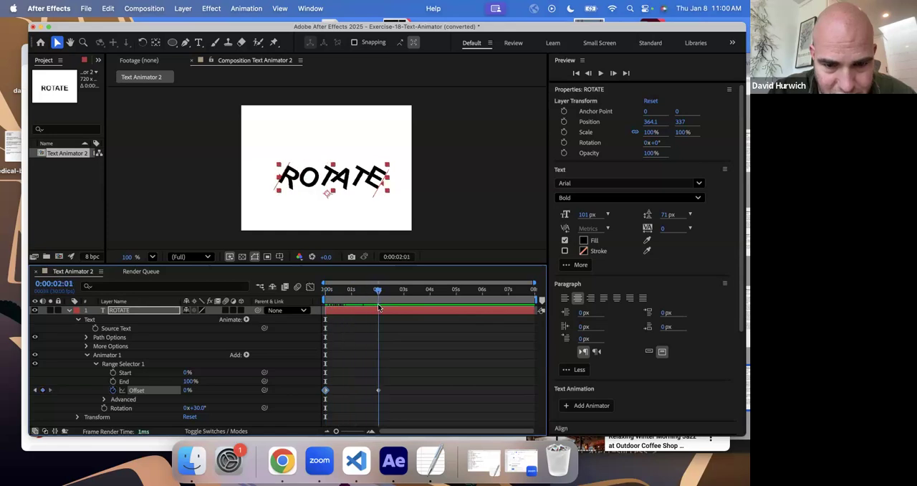
drag(308, 296, 297, 298)
key(space)
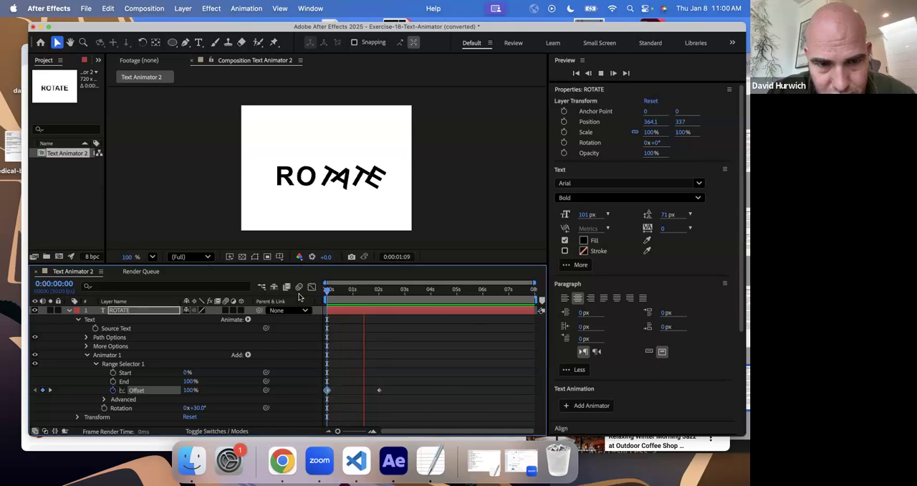
key(space)
click(322, 298)
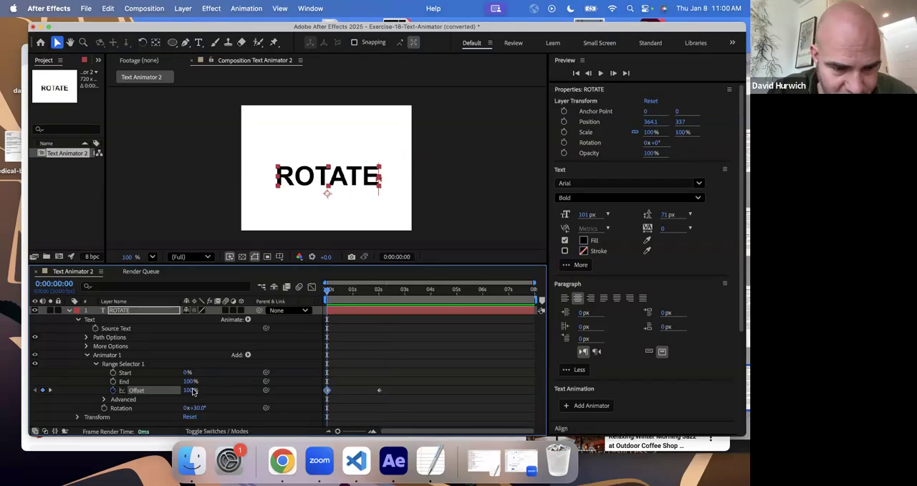
- Set both Offset keyframes to -100% and play the animation from the first frame
key(space)
key(space)
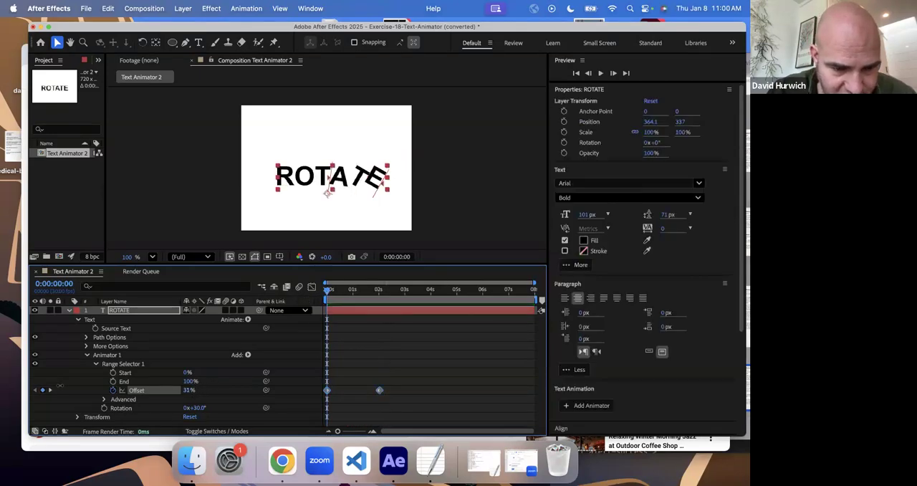
key(space)
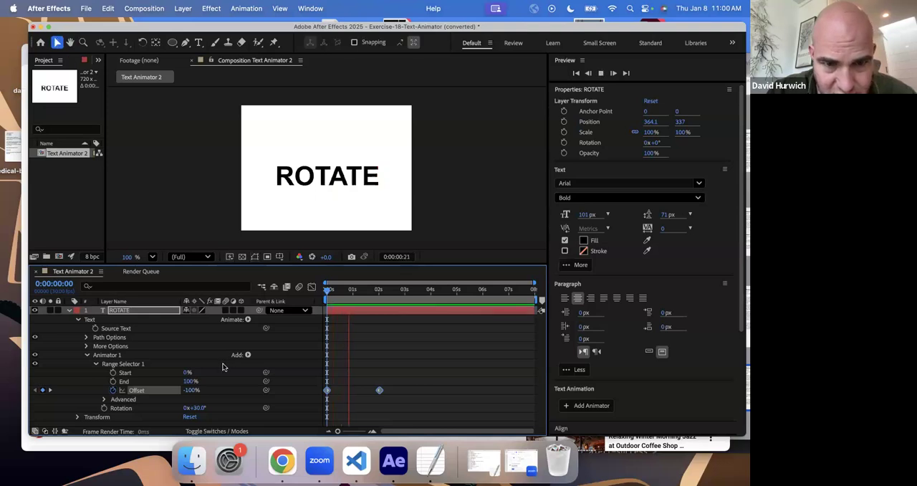
key(space)
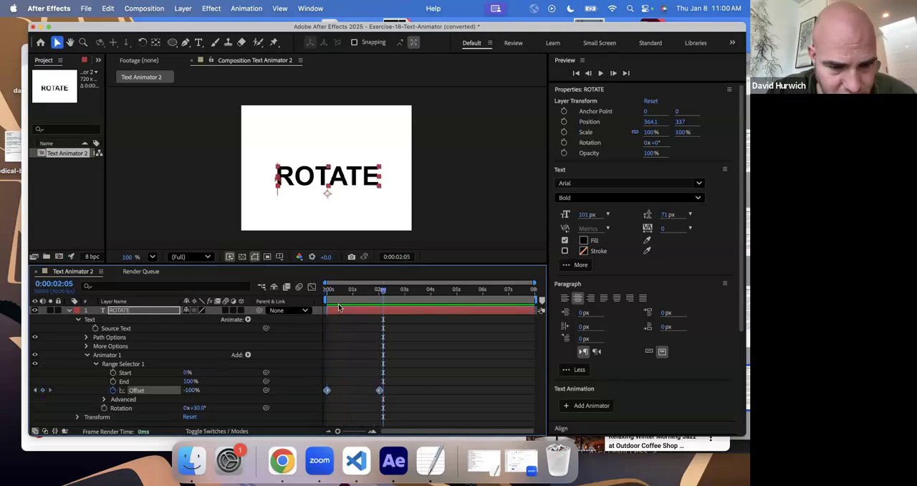
drag(337, 300, 316, 299)
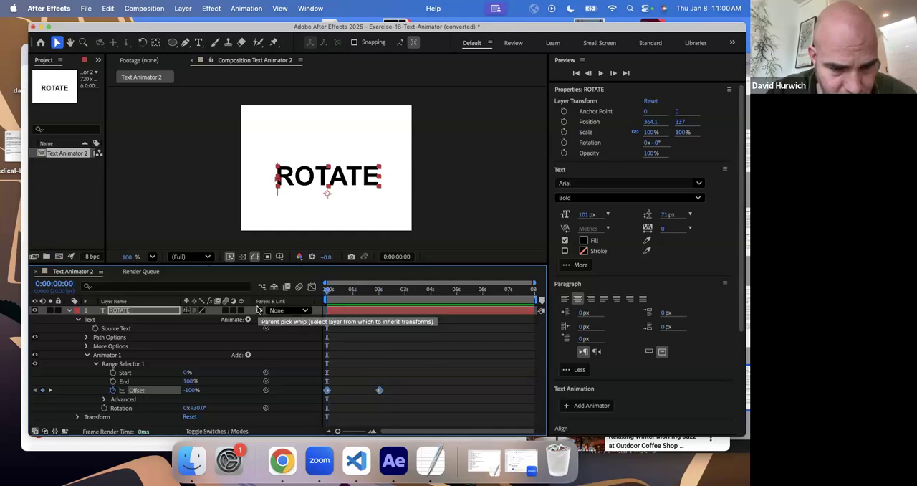
key(space)
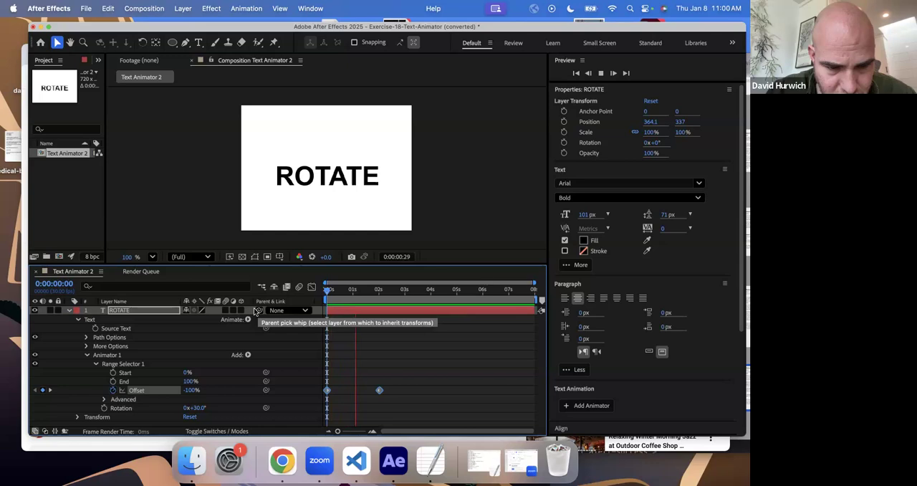
key(space)
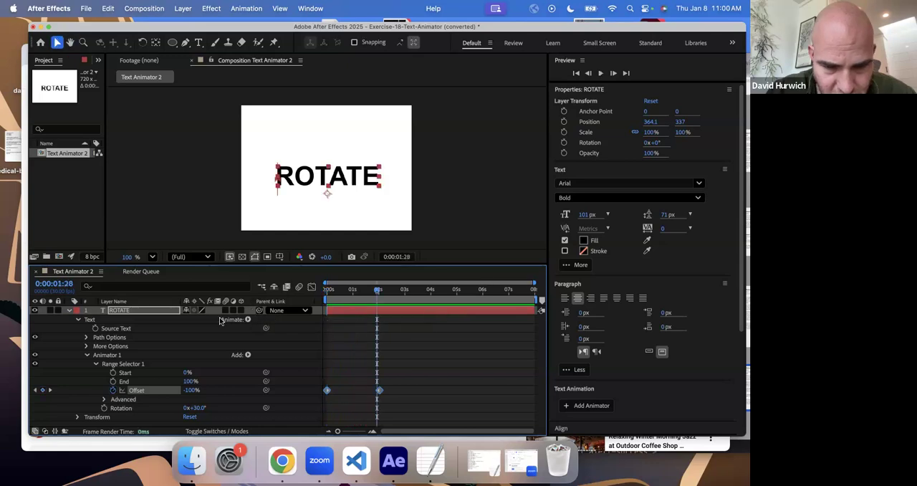
- Set the Offset keyframe at 0:00:02:00 to 0% and preview the letters rotating in sequence
click(379, 291)
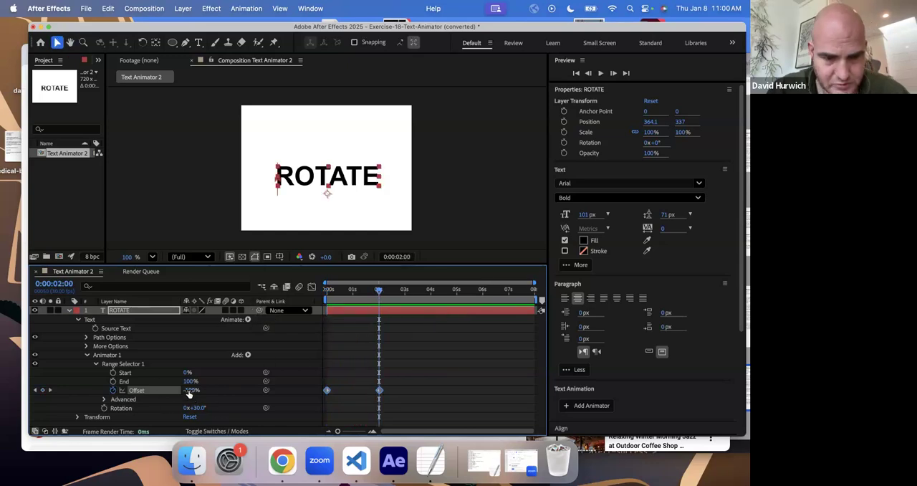
click(191, 389)
text(0)
key(Return)
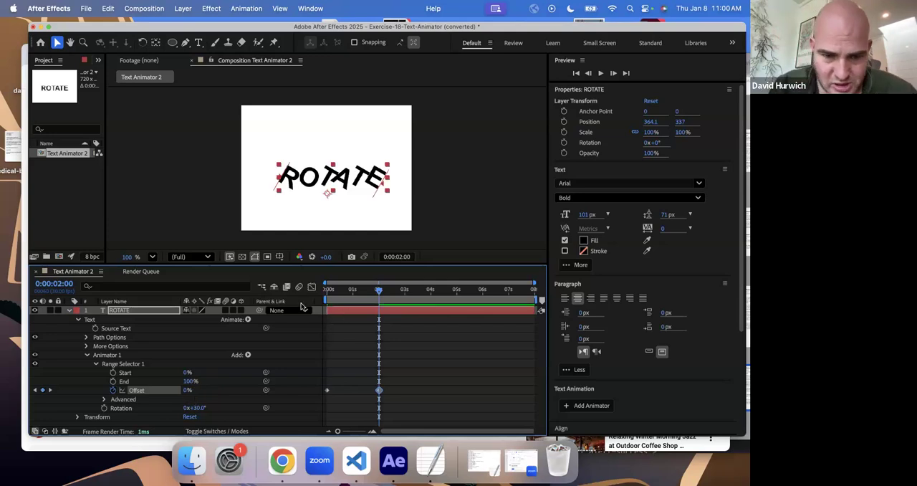
key(space)
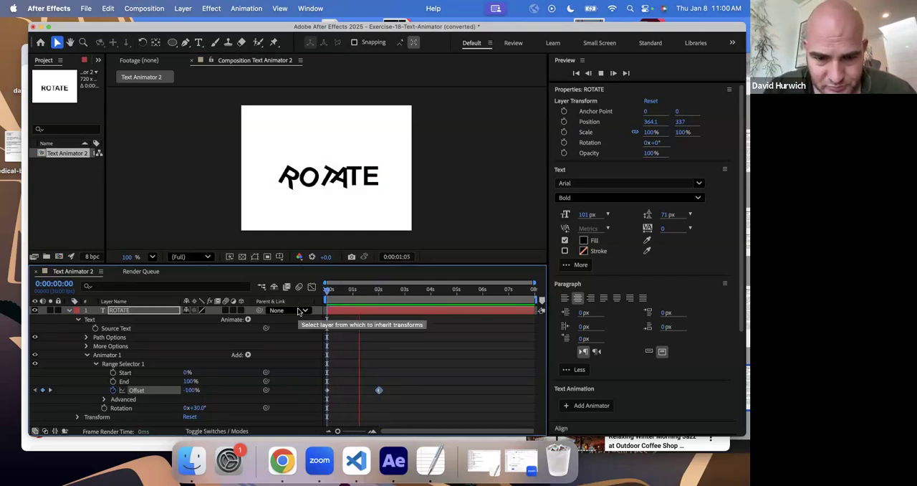
key(space)
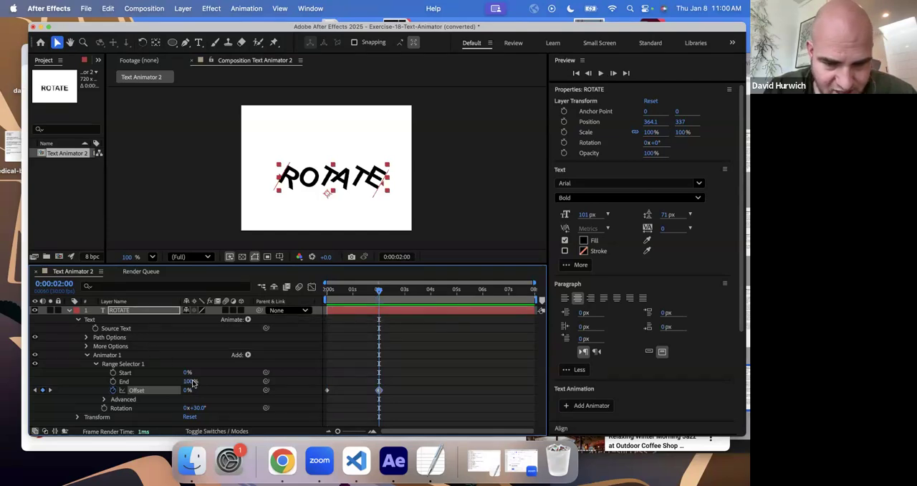
- Set Range Selector 1's End to 49% and preview the animation from the first frame
mouse_move(185, 382)
mouse_down()
mouse_move(169, 387)
mouse_move(181, 387)
mouse_up()
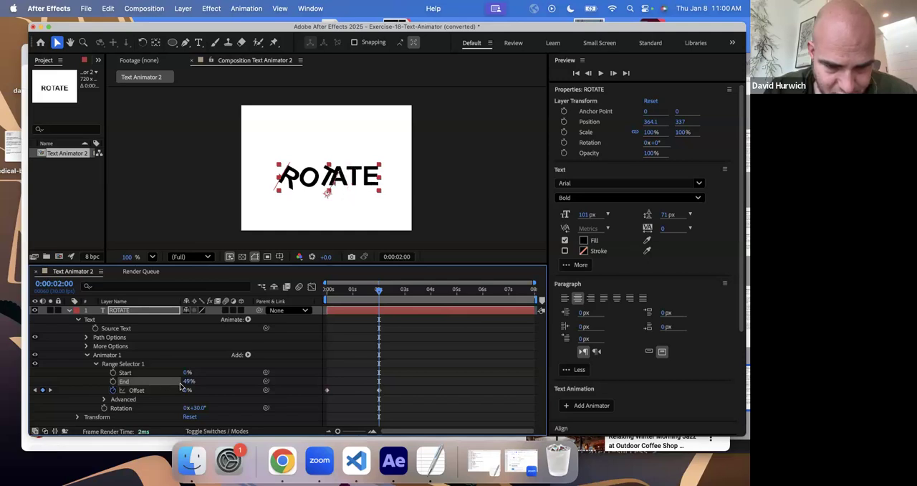
key(Home)
key(space)
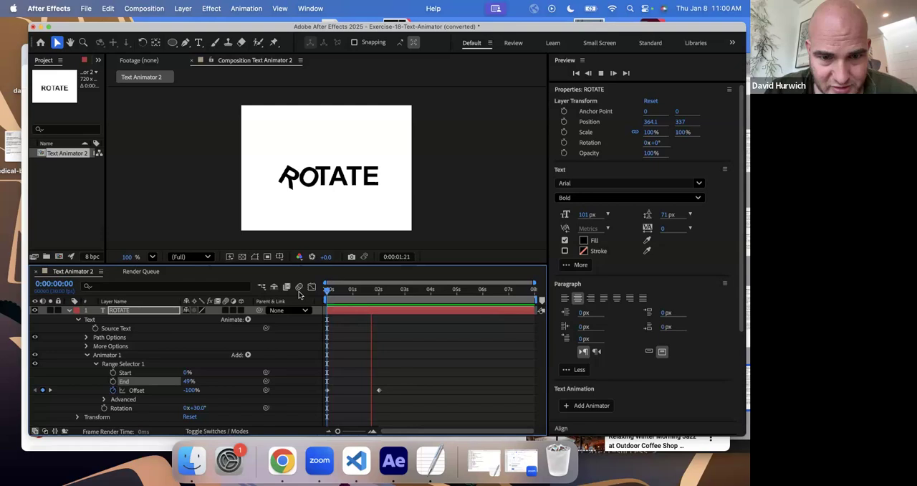
key(space)
key(space)
- Inspect the frames around the second Offset keyframe and replay the partial-word rotation from the first frame
drag(344, 299, 378, 303)
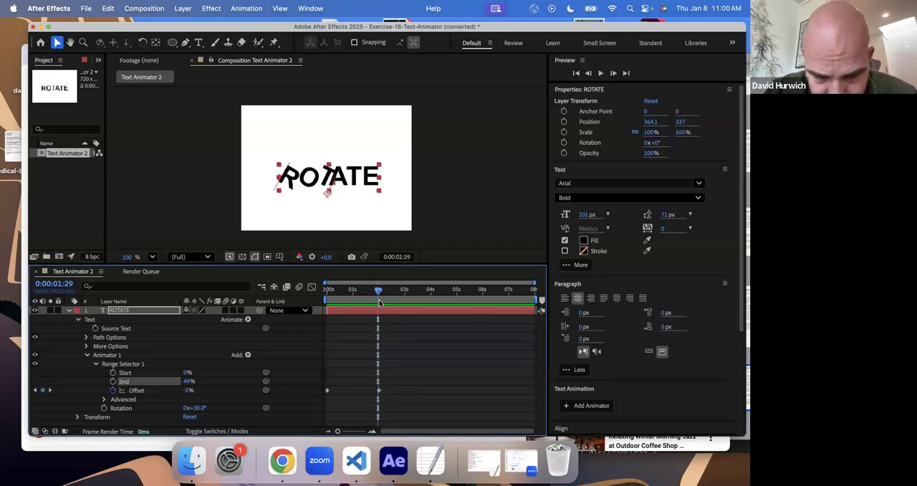
key(Page_Down)
key(Page_Down)
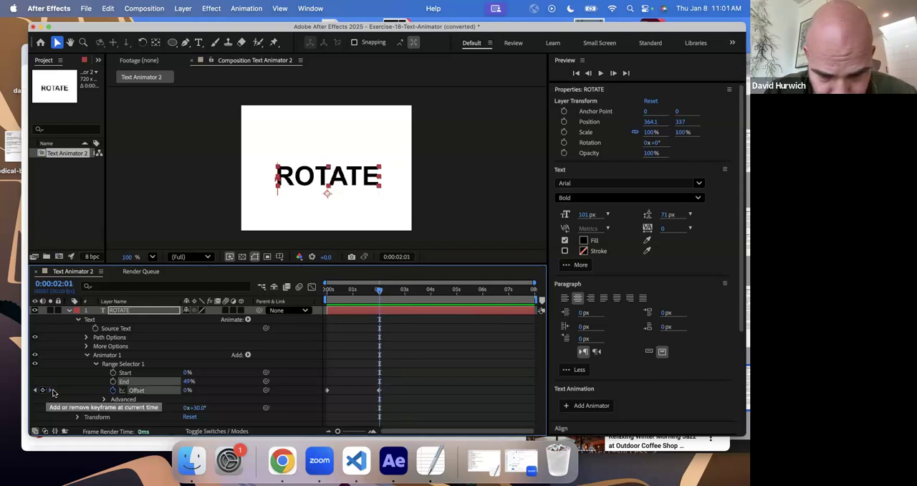
drag(328, 290, 301, 317)
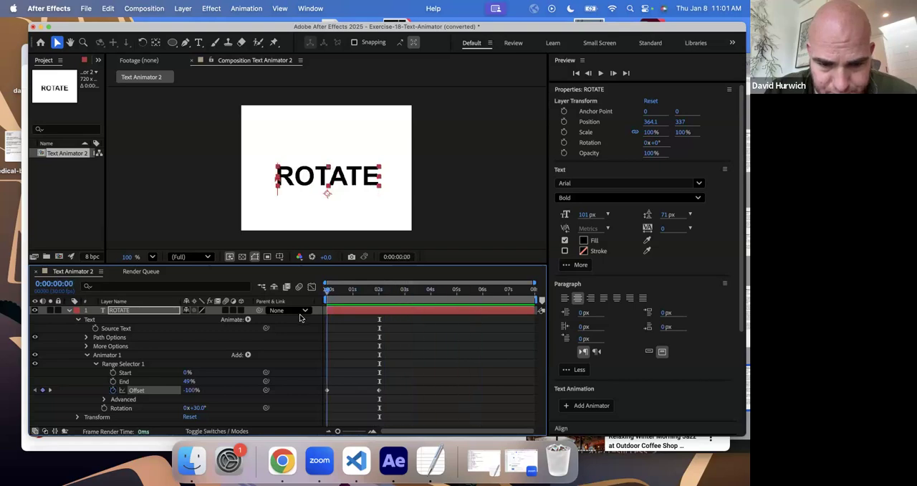
key(space)
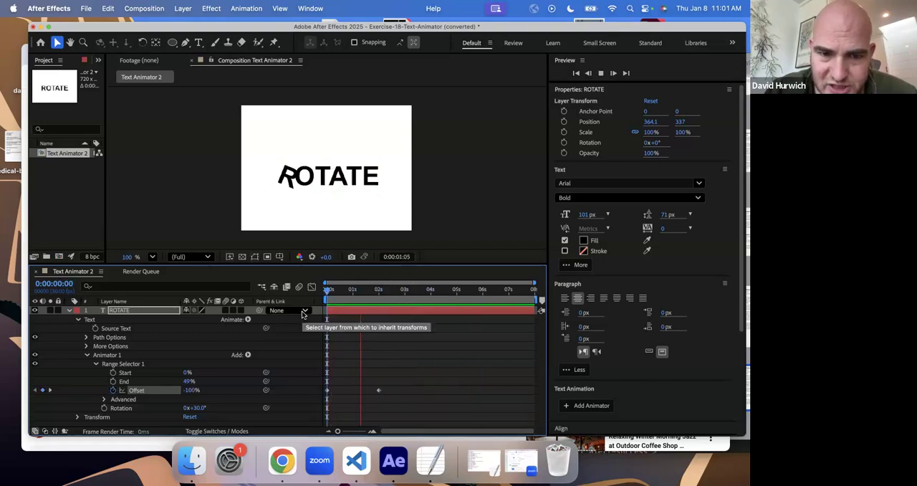
key(space)
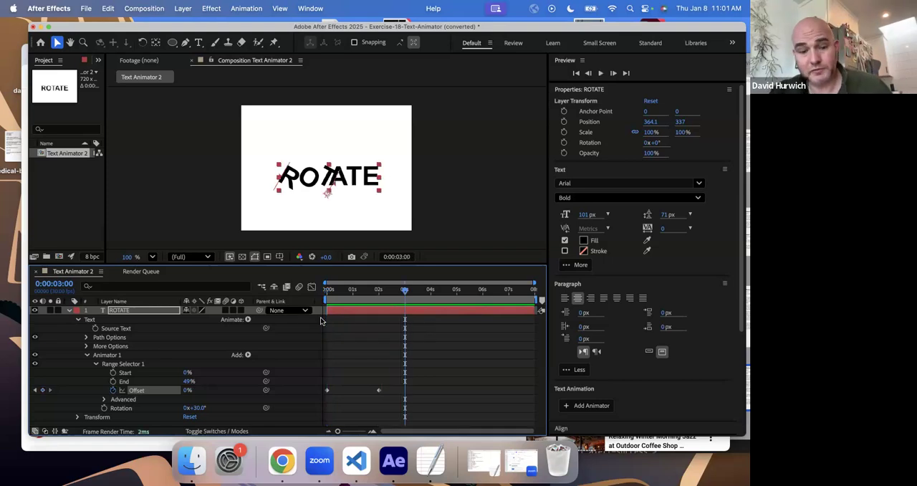
- Save the converted Exercise-18 project in the Drills Exercises folder and open Exercise-19-Text-Animator-2.aep
key(super+s)
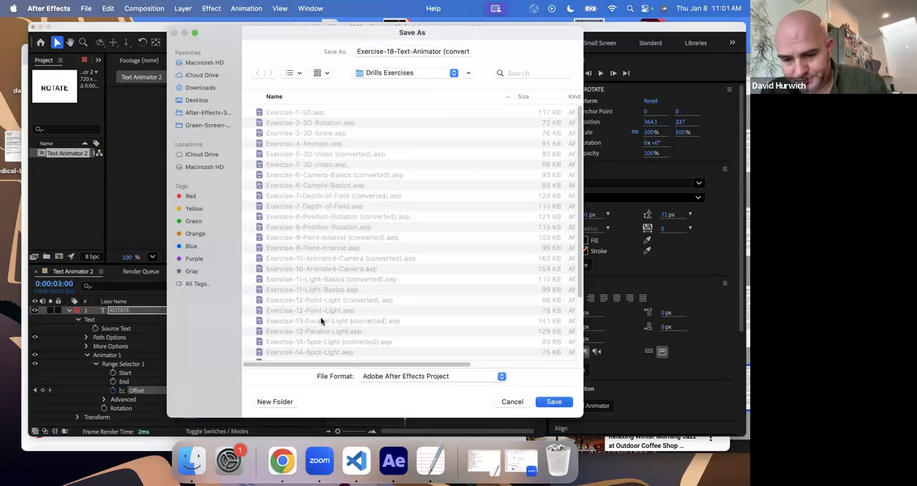
key(Return)
key(super+o)
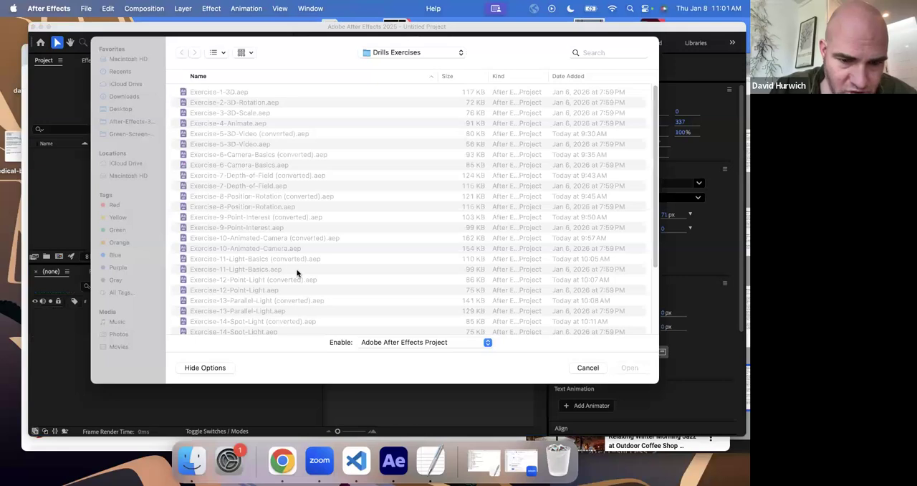
scroll(289, 268, down, 5)
double_click(272, 293)
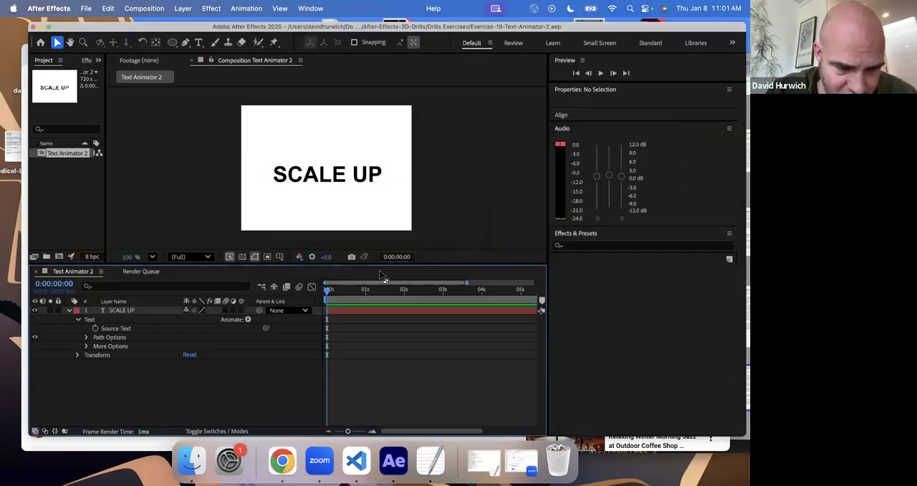
- Add a Scale text animator to the SCALE UP layer and set its Scale to 150%
click(79, 320)
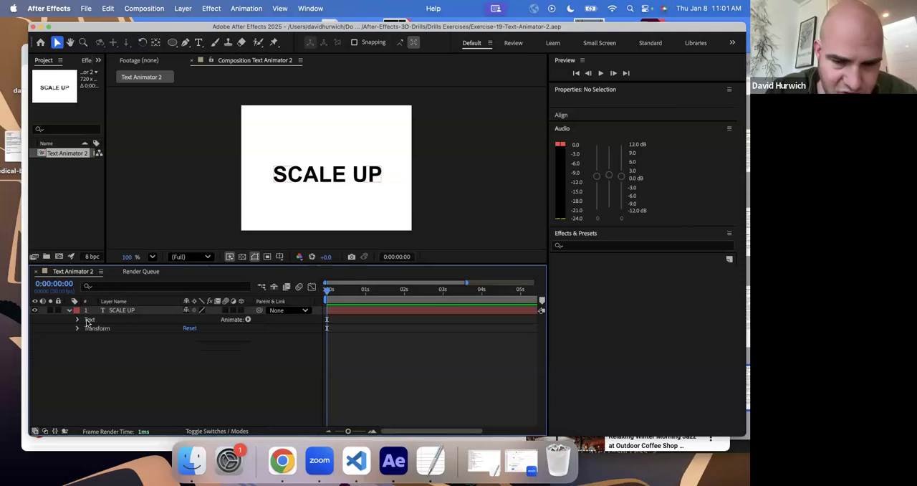
click(123, 311)
click(247, 320)
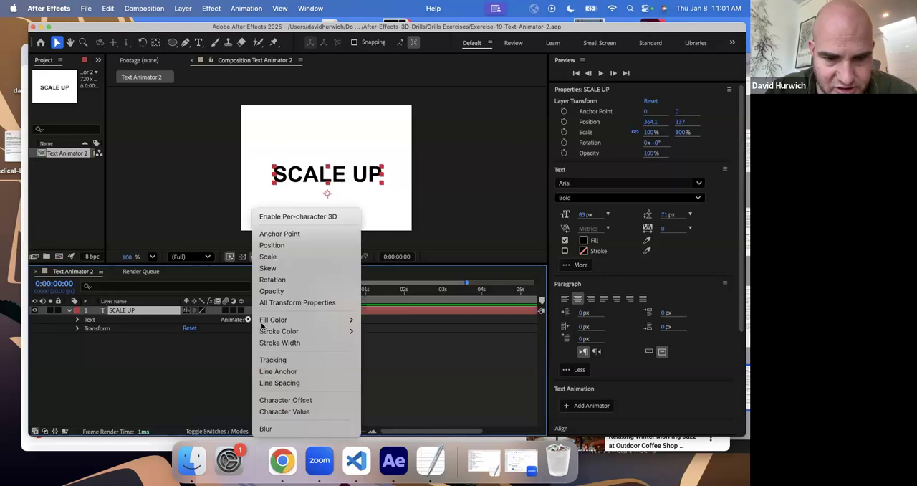
click(313, 258)
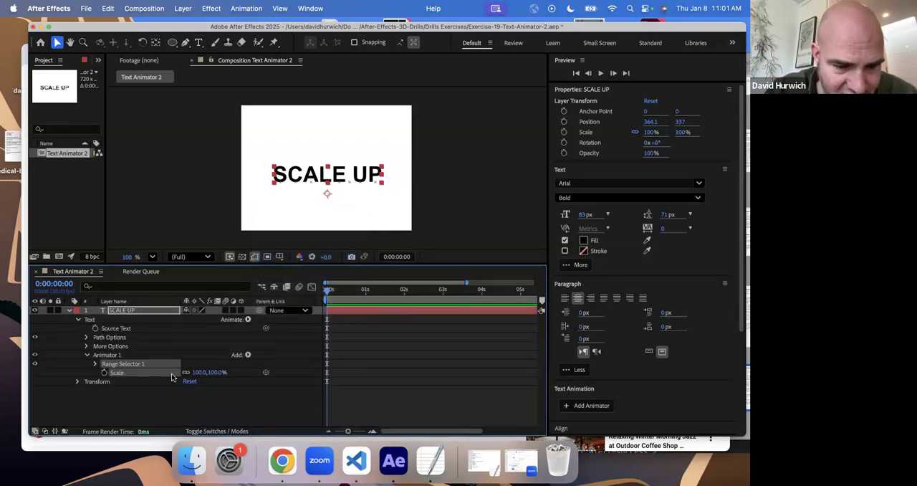
drag(215, 372, 242, 374)
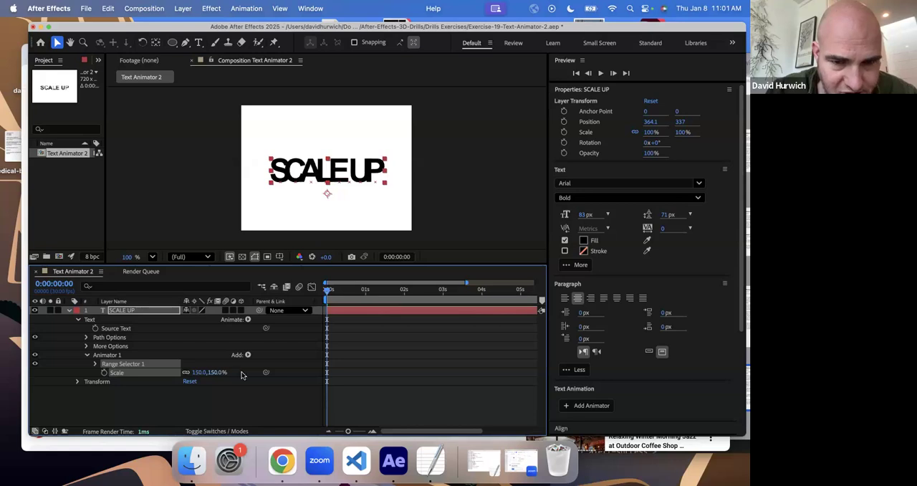
- Keyframe Range Selector 1's Offset from -100% at the first frame to 0% at 0:00:02:01
click(97, 364)
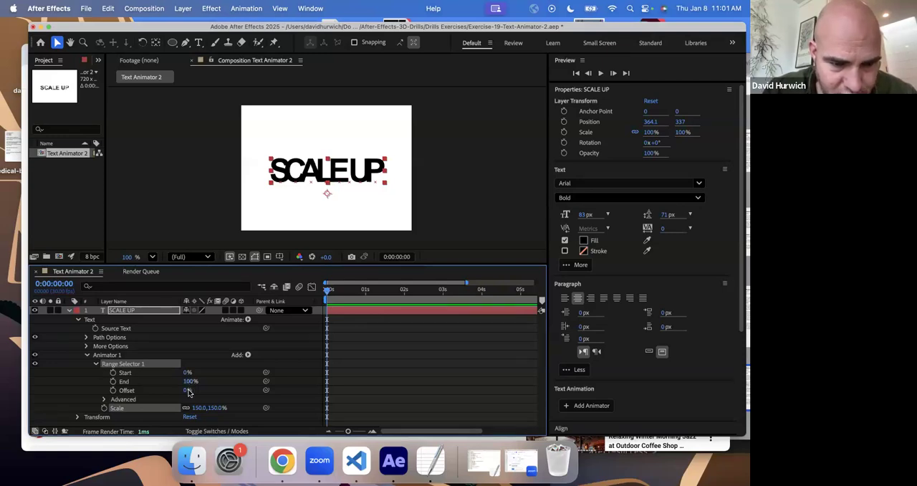
drag(181, 390, 127, 390)
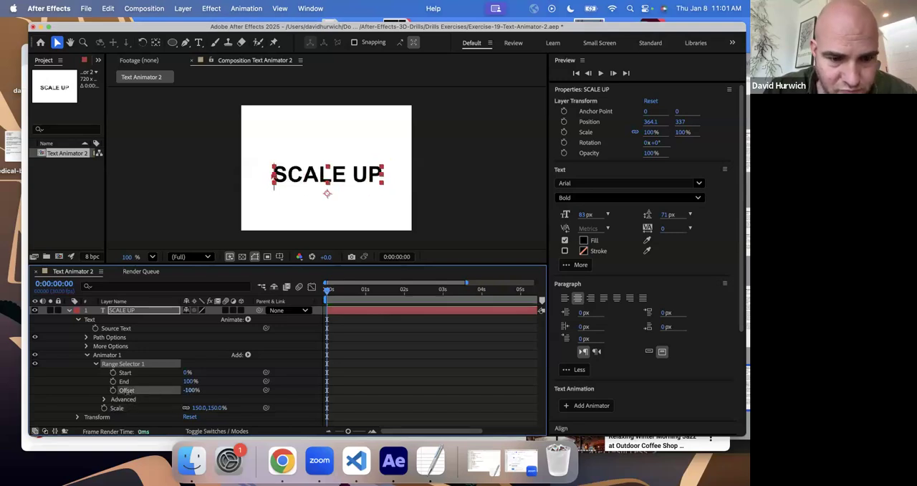
click(112, 391)
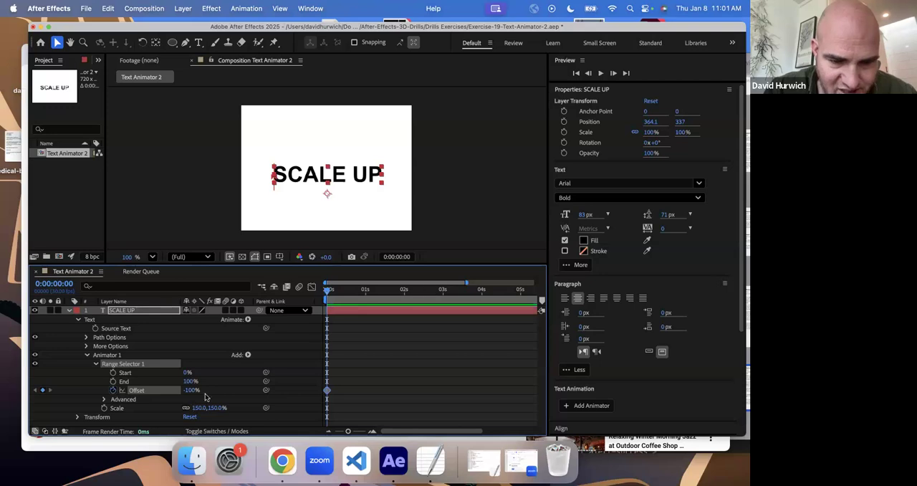
click(405, 292)
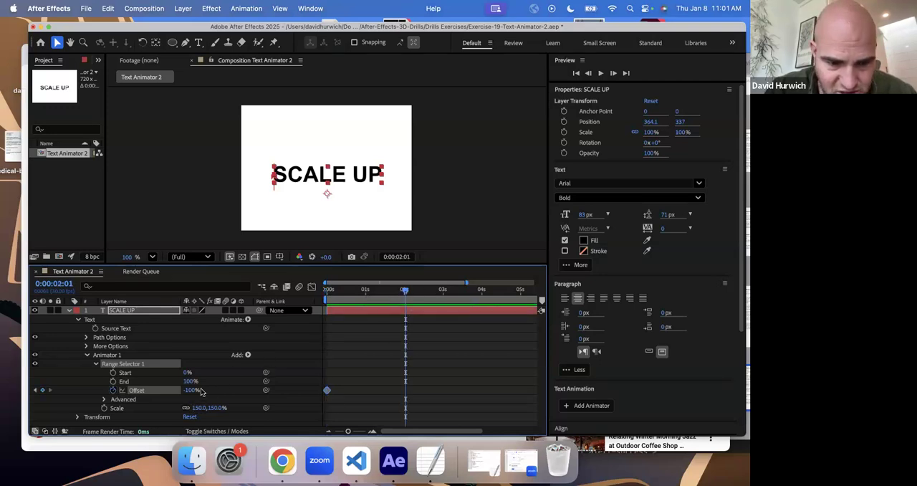
drag(206, 390, 242, 391)
right_click(244, 391)
click(238, 391)
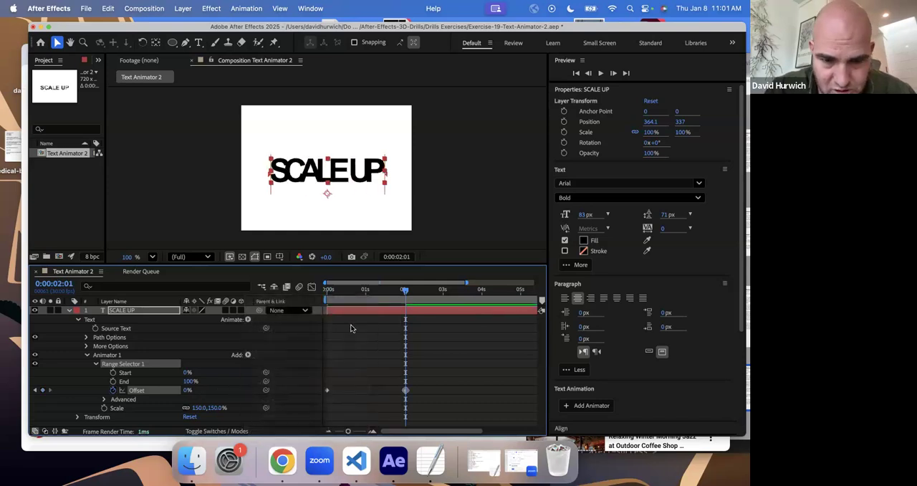
- Preview the SCALE UP text scaling animation from the first frame
click(330, 296)
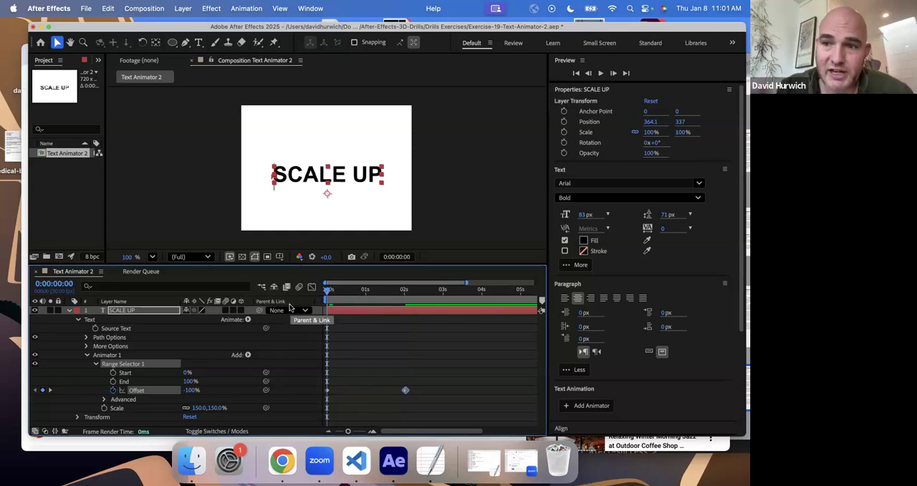
key(space)
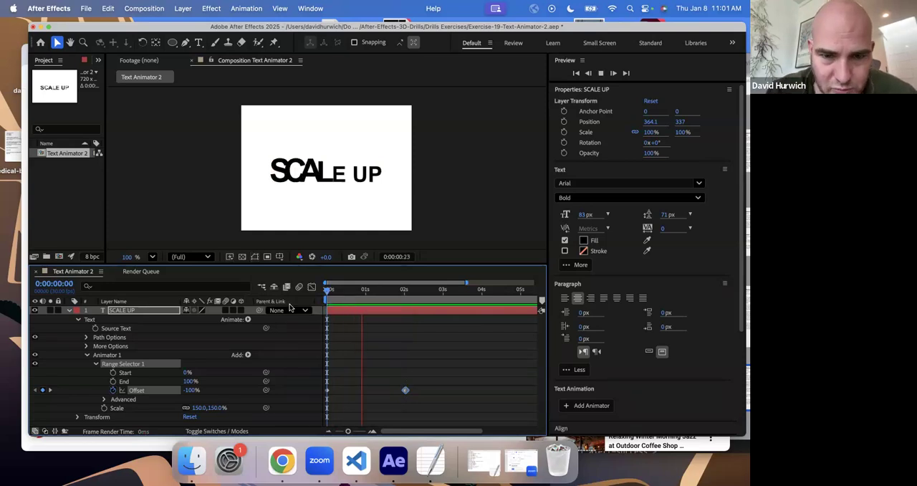
key(space)
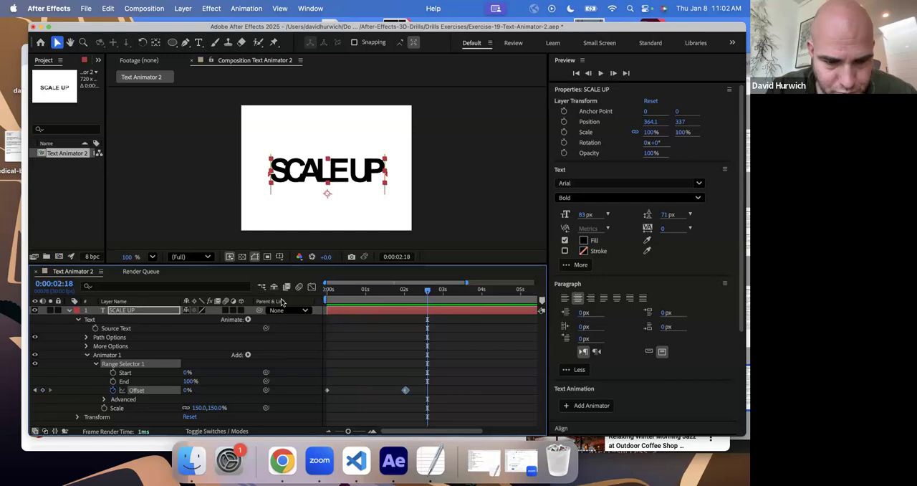
- Set the first Offset keyframe to 100% and preview the reversed scaling from the first frame
key(Home)
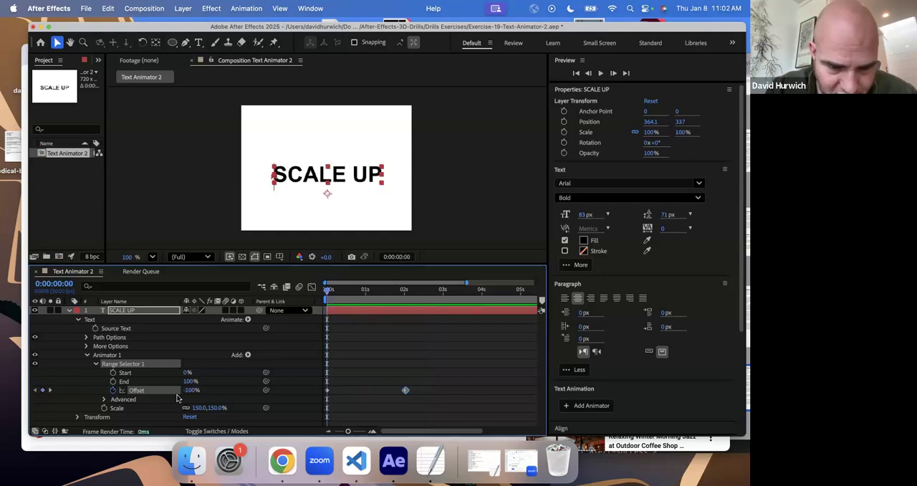
key(space)
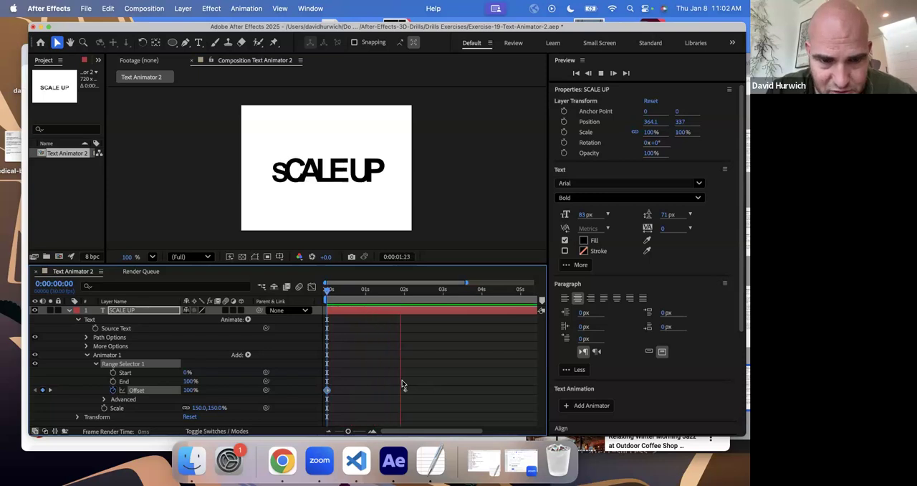
key(space)
key(Home)
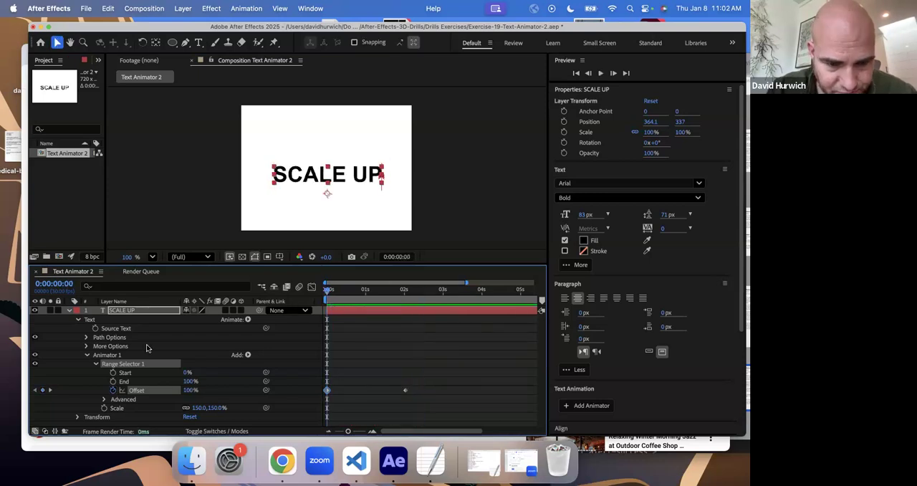
- Set the first Offset keyframe to -100% and Range Selector 1's Start to 50%, and preview the animation
drag(190, 393, 16, 390)
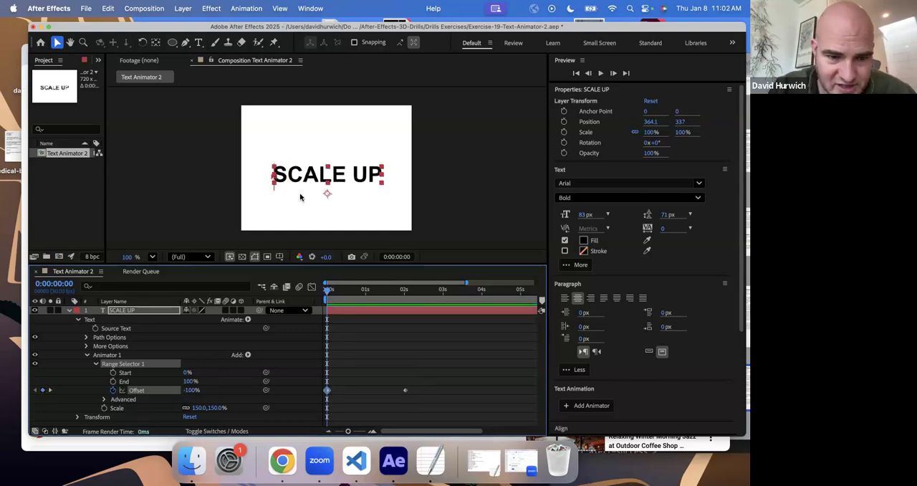
click(186, 373)
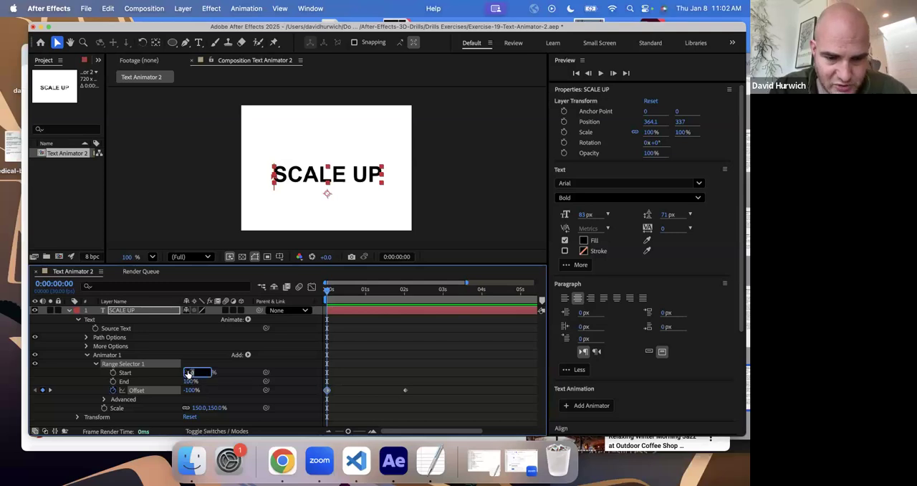
text(50)
key(Return)
key(space)
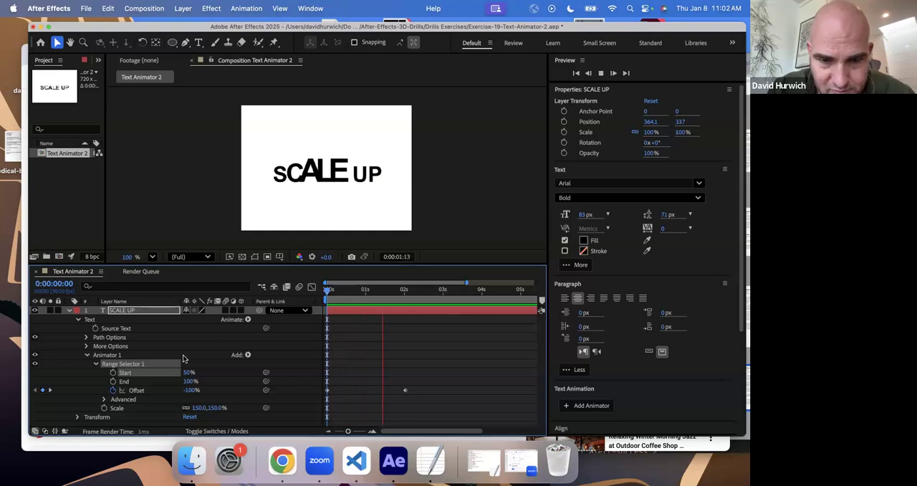
key(space)
- Set Range Selector 1's Start to 0% and replay the animation from the first frame
drag(382, 301, 323, 305)
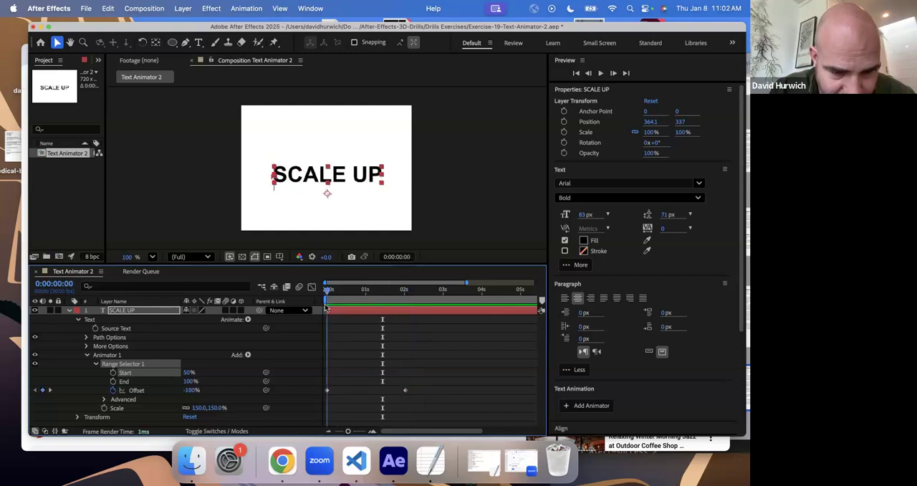
drag(143, 372, 77, 372)
key(space)
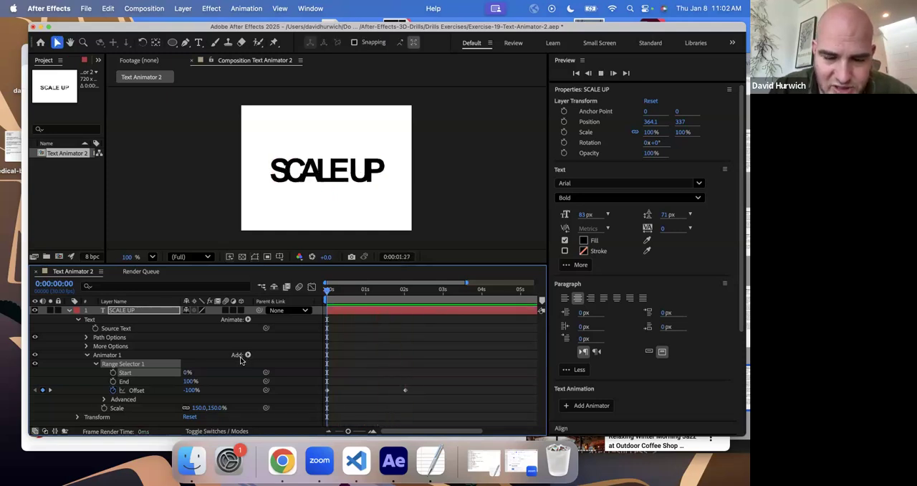
key(space)
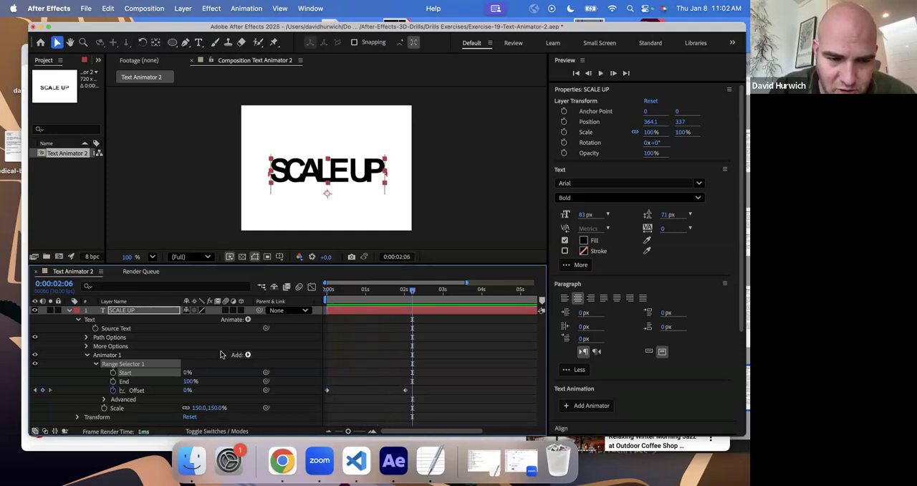
- Turn on Randomize Order in Range Selector 1's Advanced settings and preview the animation from the first frame
click(104, 399)
scroll(101, 387, down, 4)
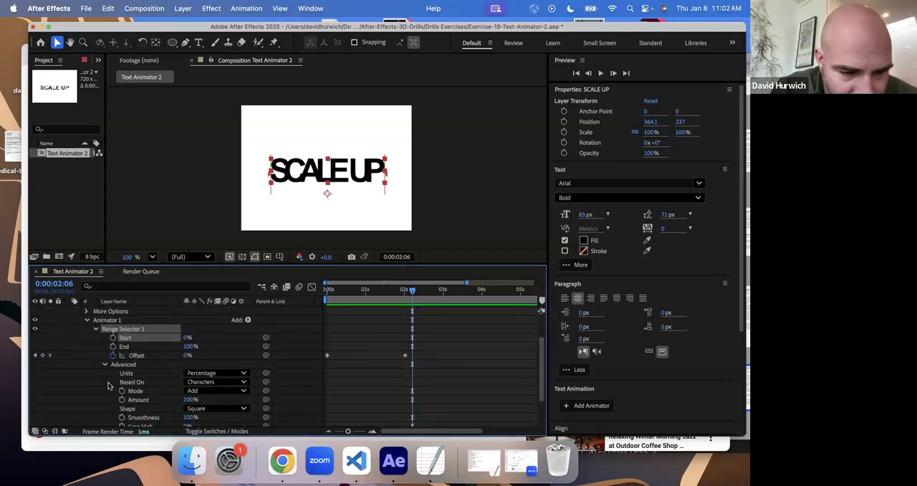
scroll(98, 379, down, 3)
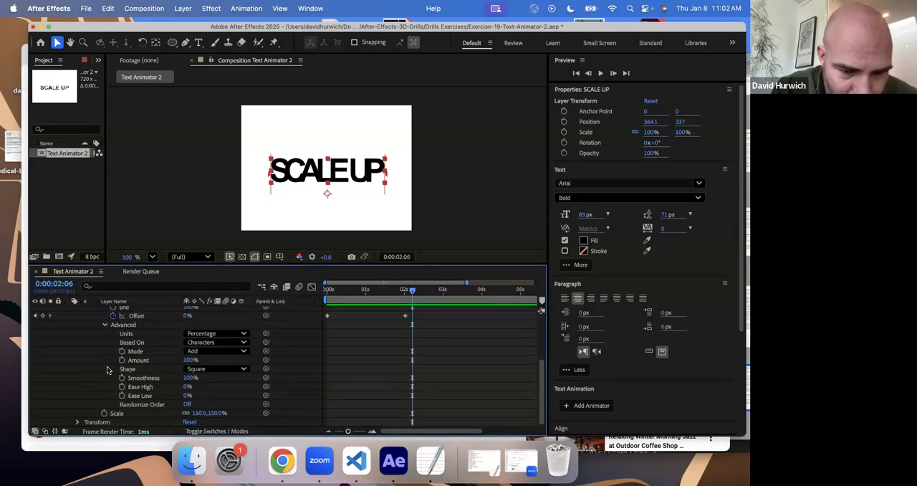
click(187, 404)
mouse_move(339, 291)
mouse_down()
mouse_move(326, 293)
mouse_move(395, 295)
mouse_move(304, 295)
mouse_move(343, 294)
mouse_up()
key(space)
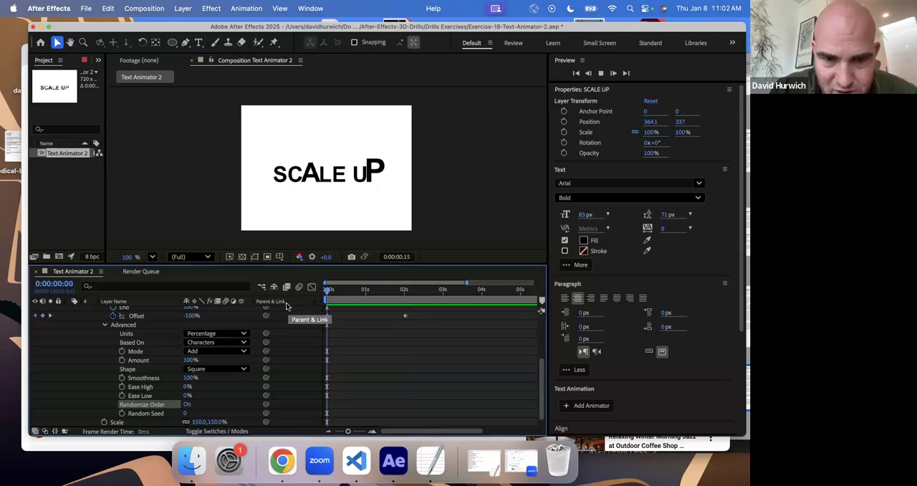
key(space)
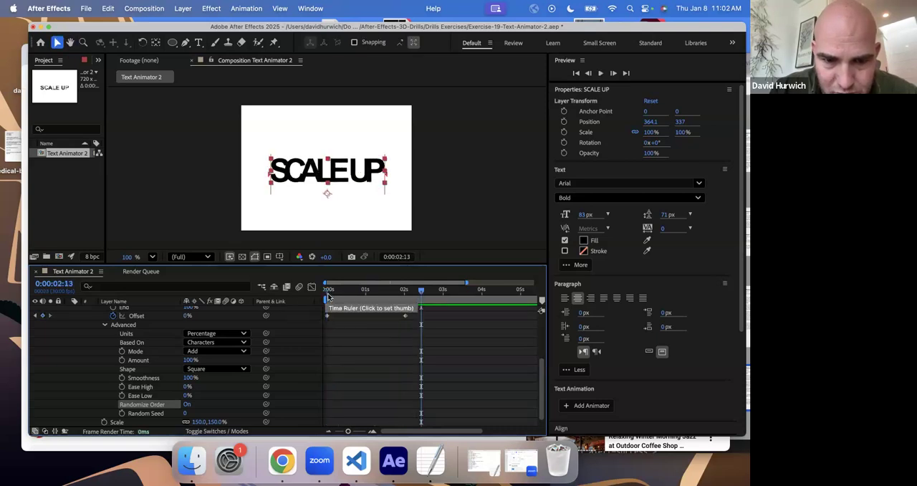
- Replay the randomized letter scaling from the first frame
click(328, 297)
key(space)
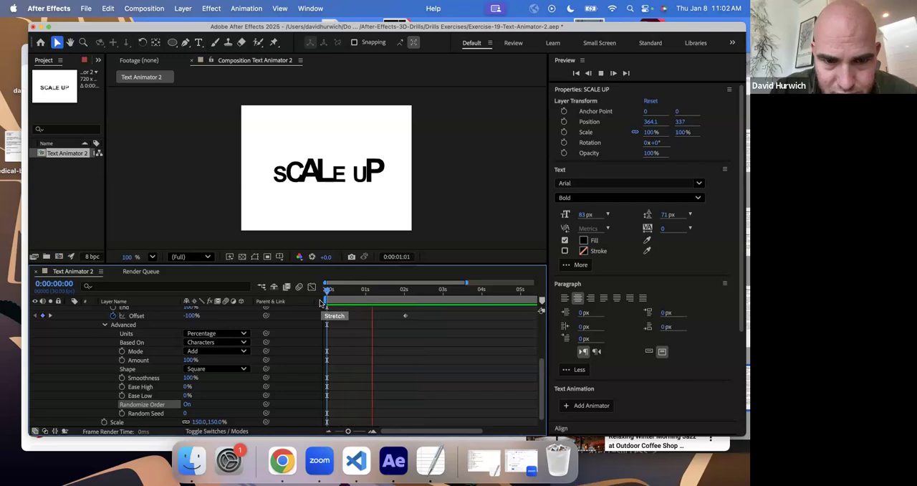
key(space)
key(space)
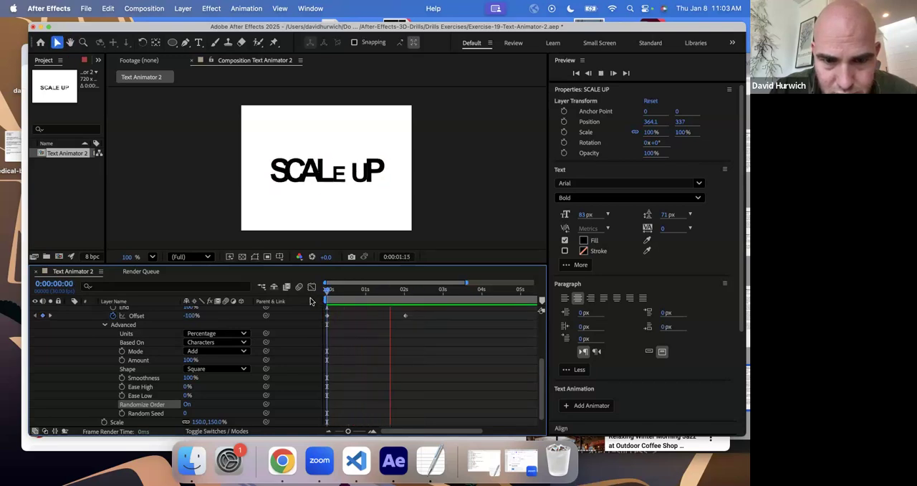
key(space)
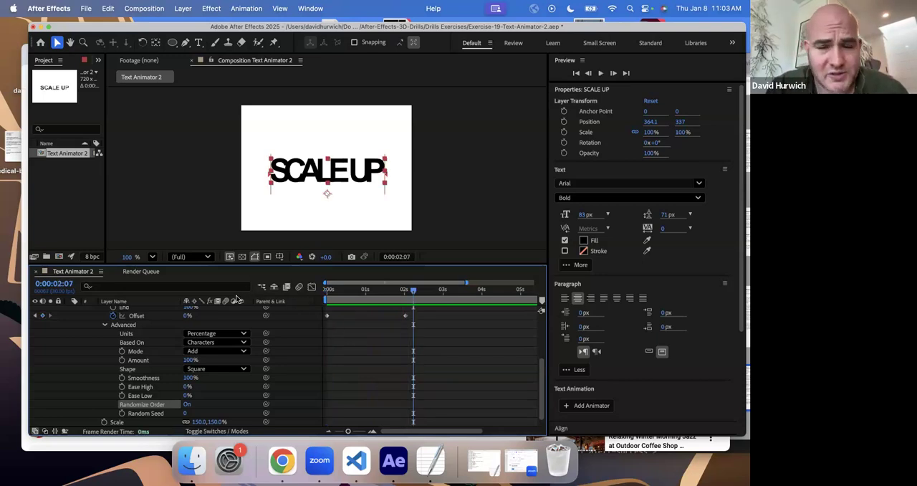
- Delete Range Selector 1 from the Scale animator and set the animator's Scale to 100%
scroll(115, 326, up, 2)
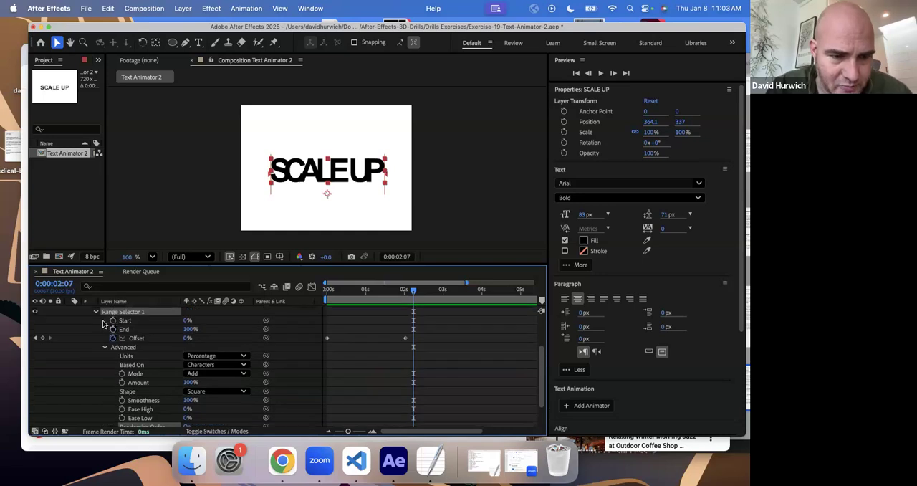
click(105, 347)
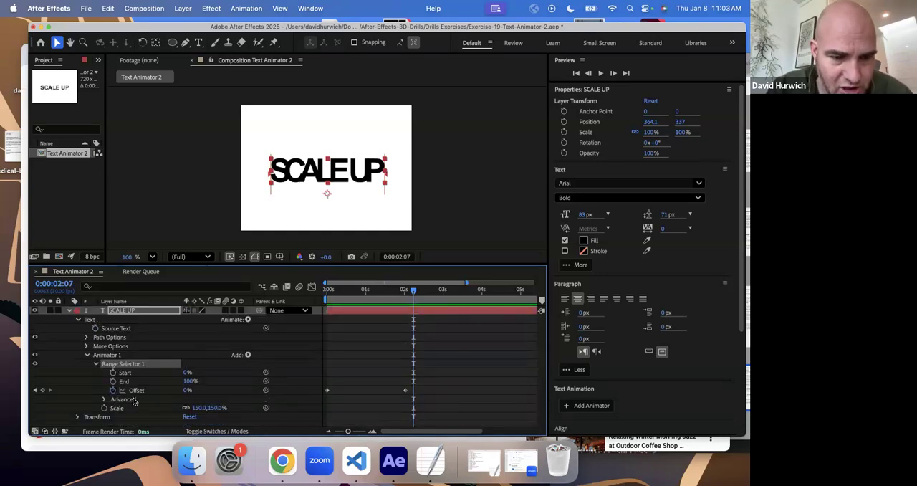
key(Delete)
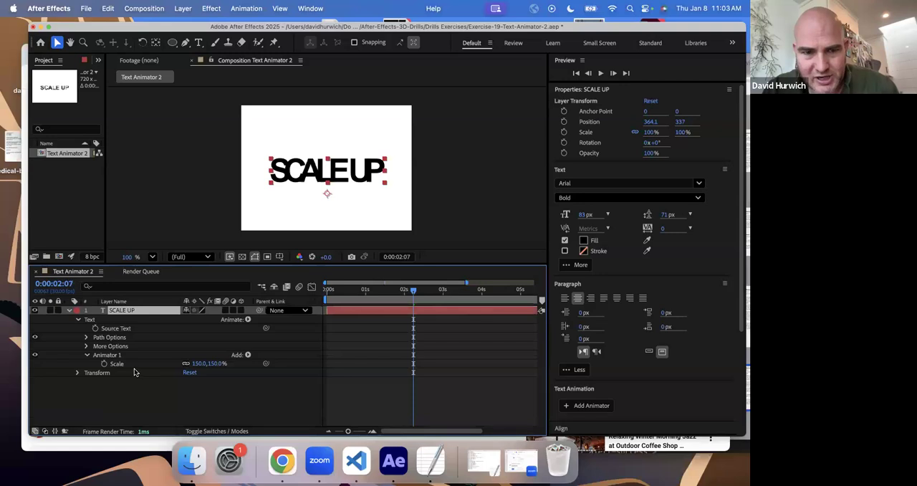
click(195, 364)
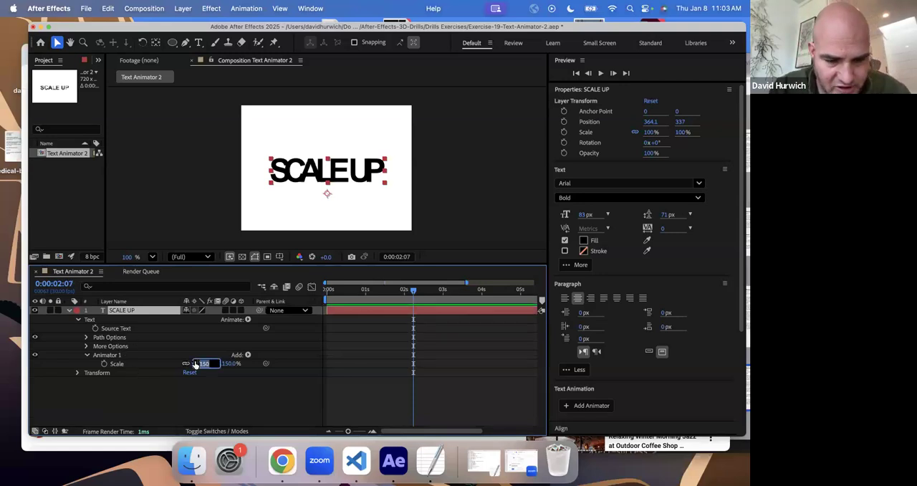
key(Return)
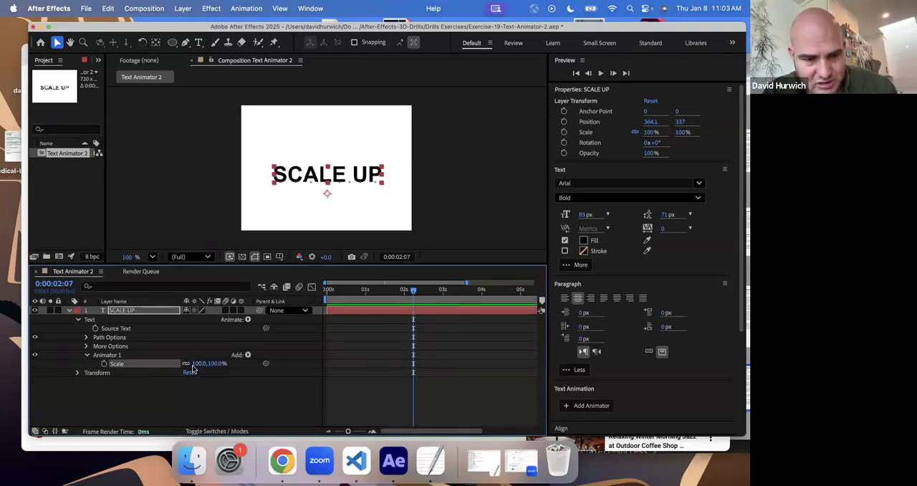
- Delete the Scale animator from the SCALE UP layer and add an Opacity text animator
click(119, 356)
key(Delete)
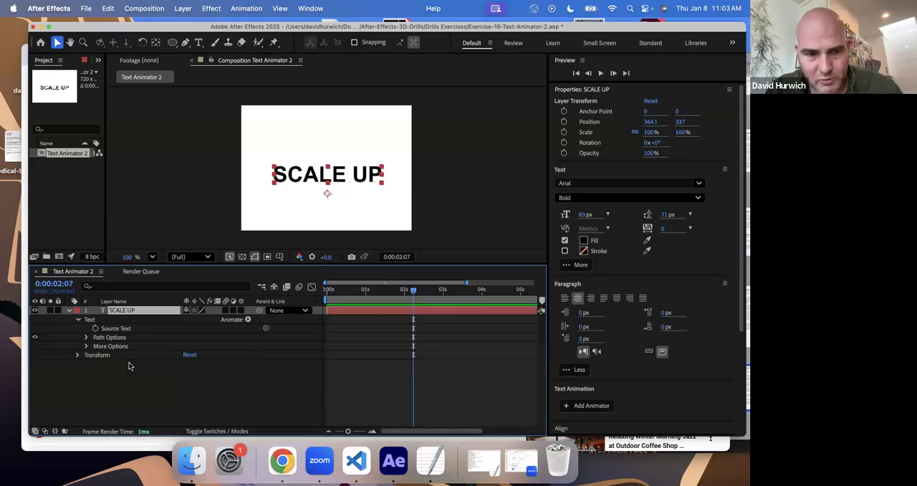
click(248, 320)
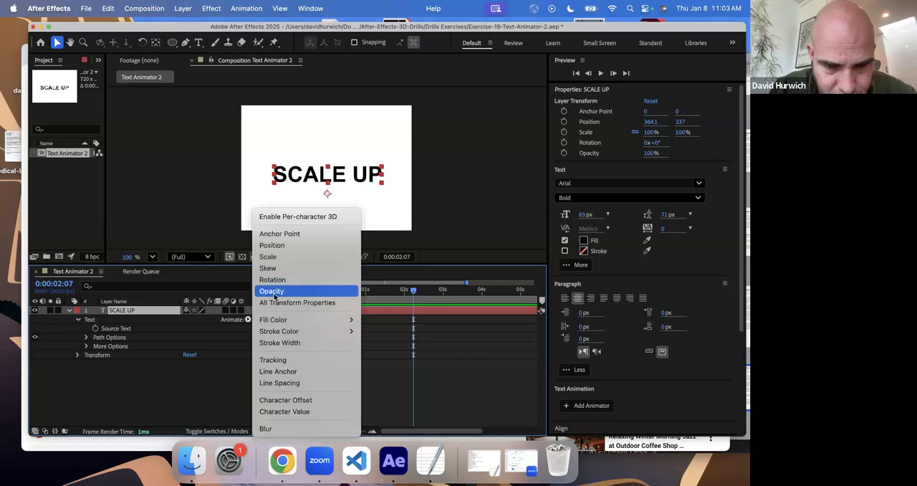
click(271, 291)
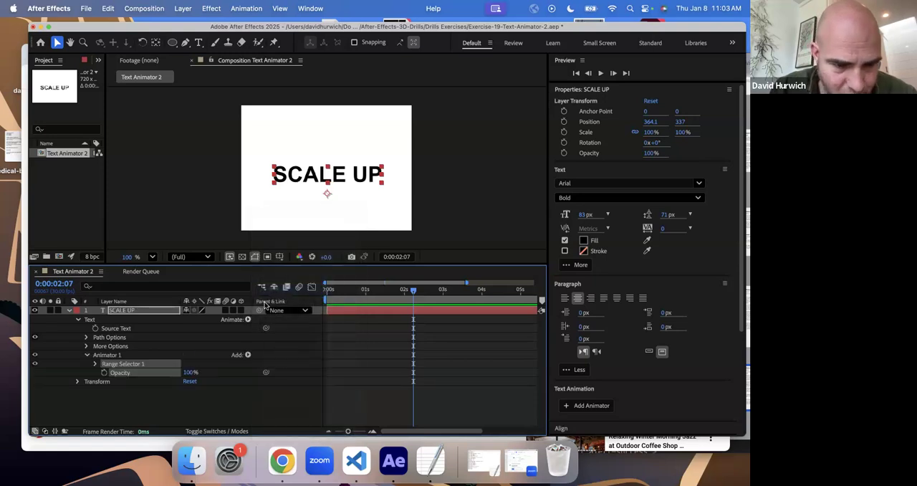
- Set Range Selector 1's Offset to -100% and the animator's Opacity to 0%, and return to the first frame
click(96, 364)
mouse_move(183, 390)
mouse_down()
mouse_move(155, 388)
mouse_move(195, 389)
mouse_move(129, 413)
mouse_up()
right_click(190, 390)
click(183, 389)
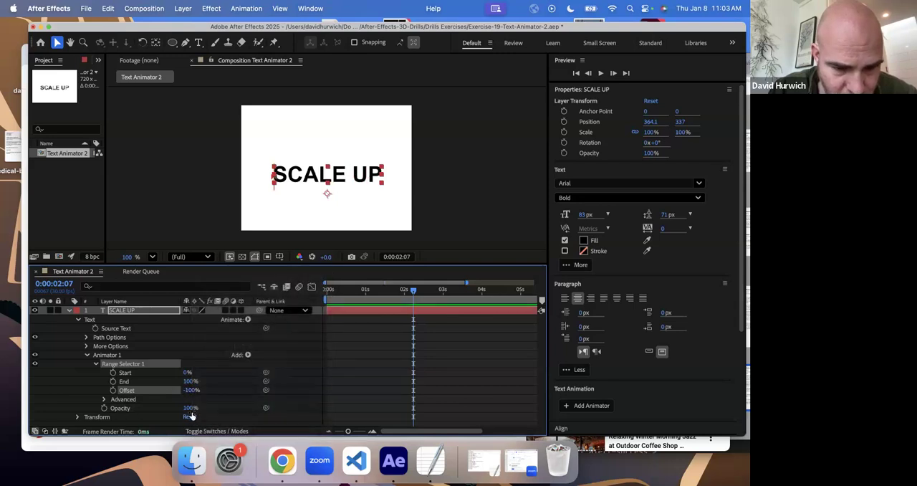
click(177, 409)
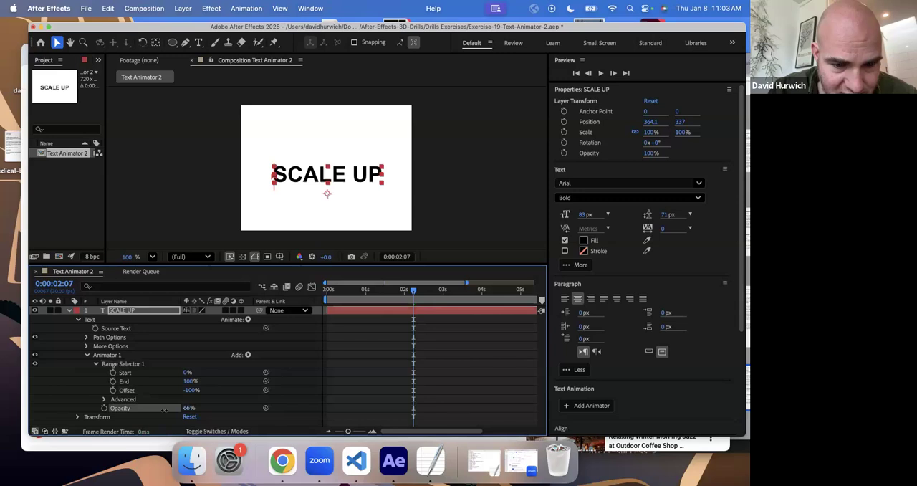
drag(187, 407, 161, 407)
drag(346, 294, 326, 293)
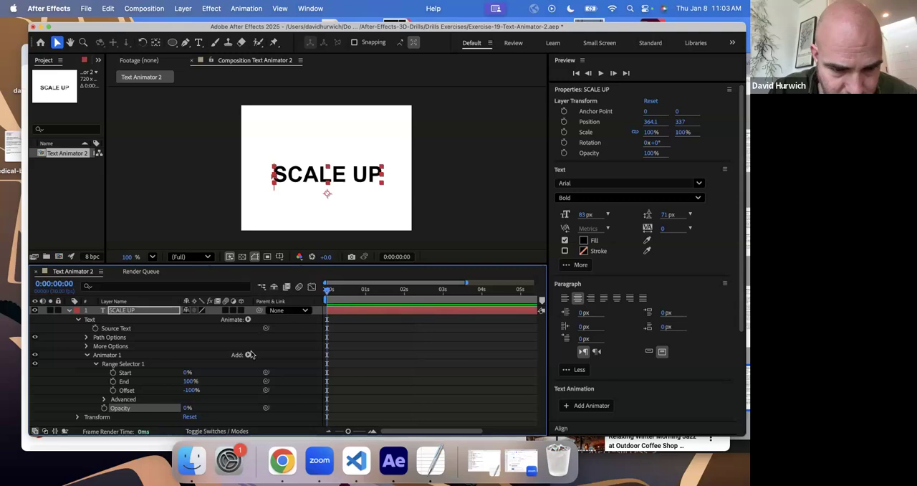
- Keyframe Range Selector 1's Offset on SCALE UP at 0% on the first frame and 100% at 0:00:02:01
click(113, 390)
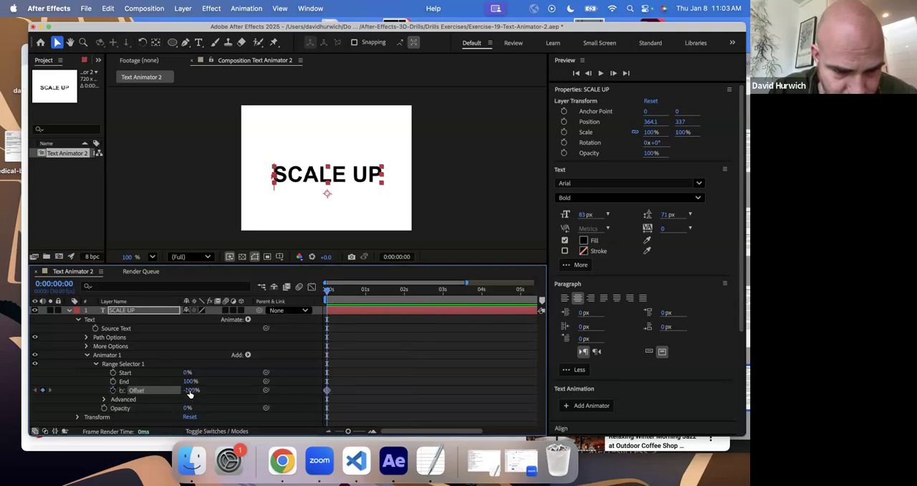
drag(190, 390, 236, 399)
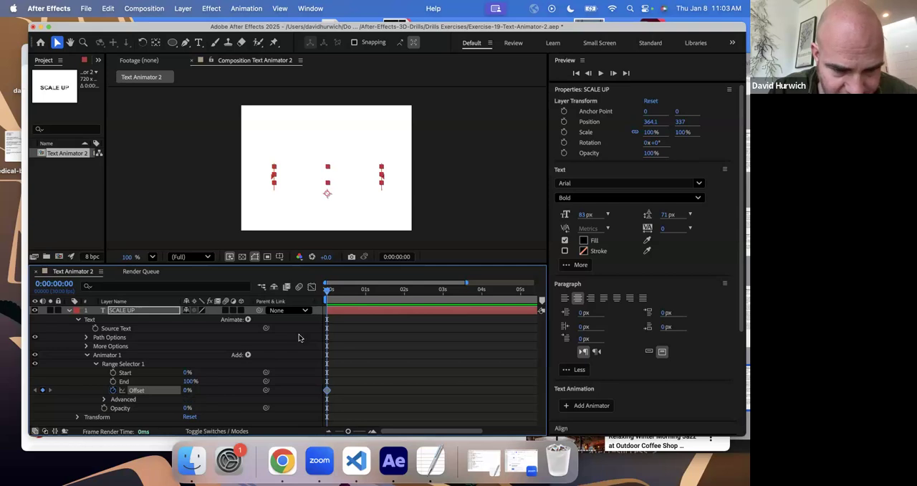
click(405, 294)
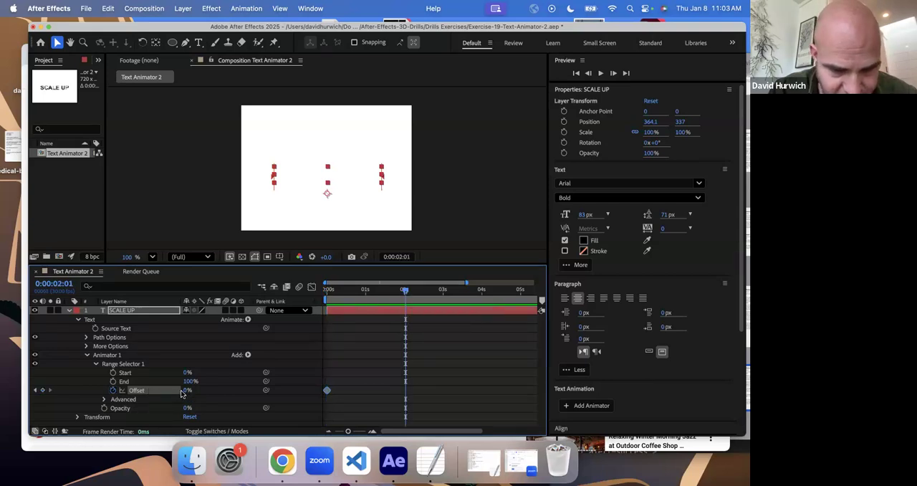
drag(187, 390, 237, 393)
- Preview the letter-by-letter opacity animation from the first frame
drag(345, 297, 329, 298)
key(space)
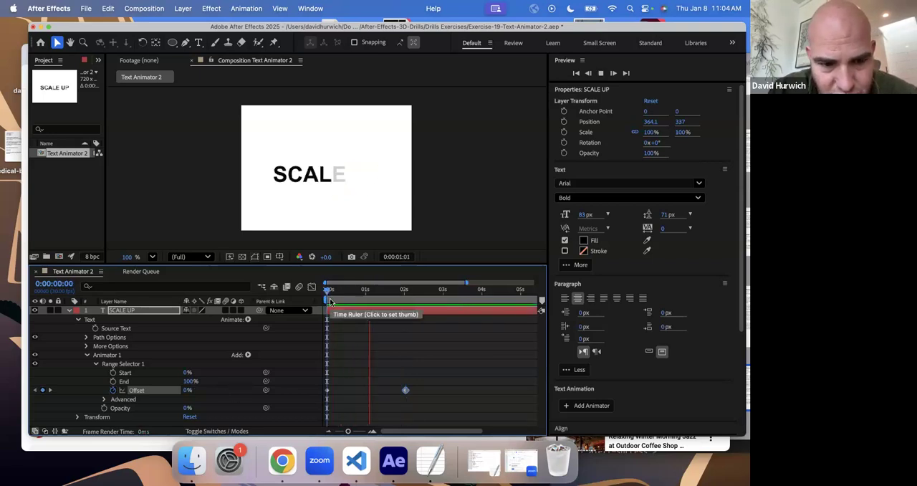
key(space)
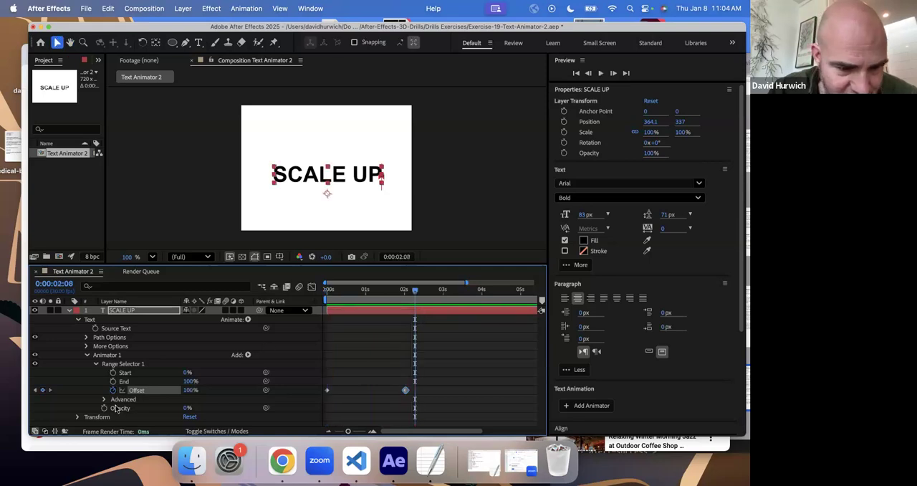
- Return to the first frame and turn on Randomize Order in Range Selector 1's Advanced settings
key(Home)
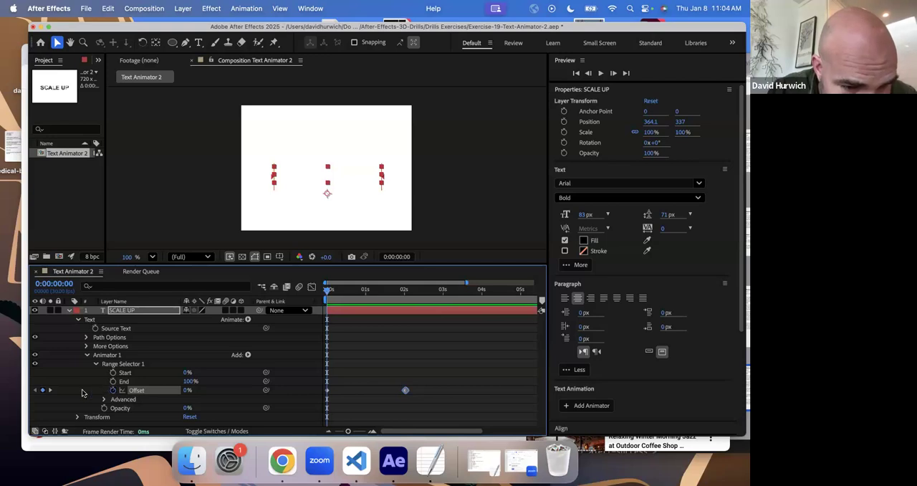
click(79, 417)
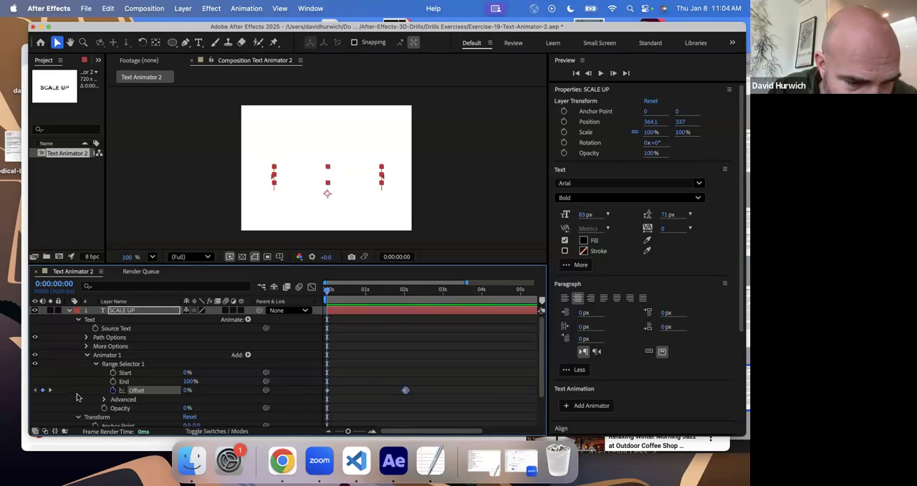
scroll(79, 394, down, 3)
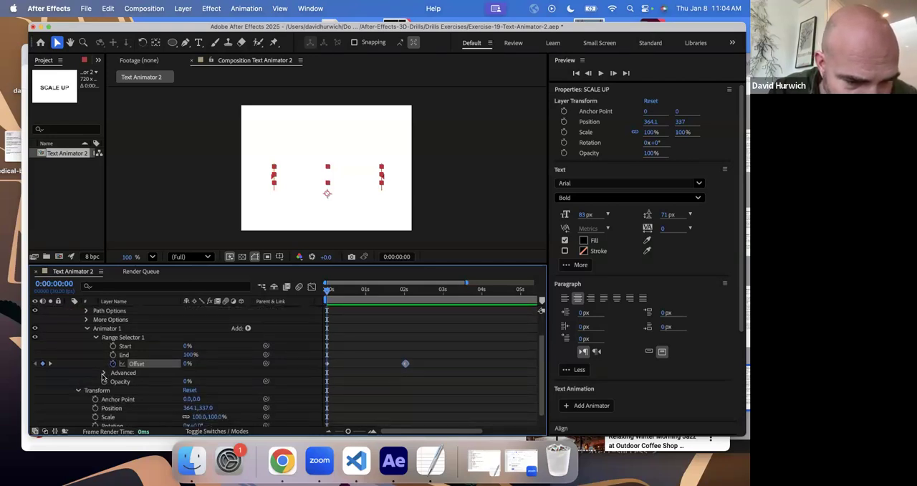
click(105, 374)
scroll(129, 380, down, 3)
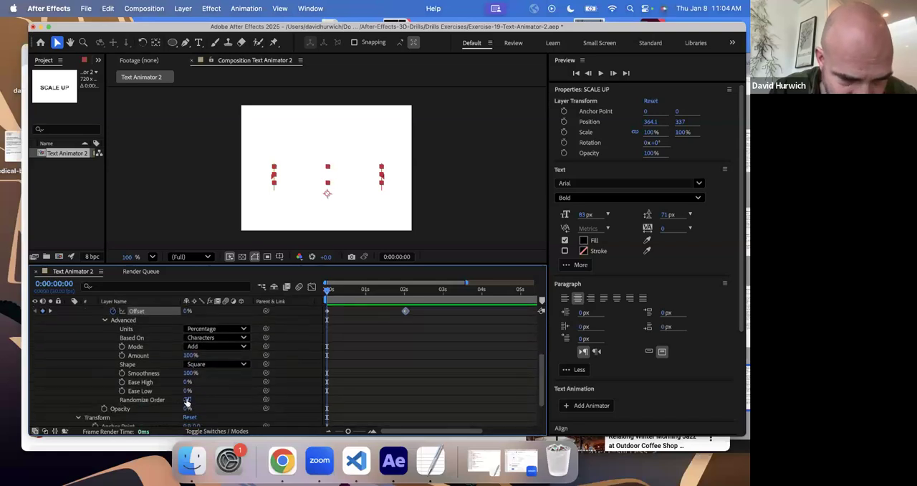
click(187, 400)
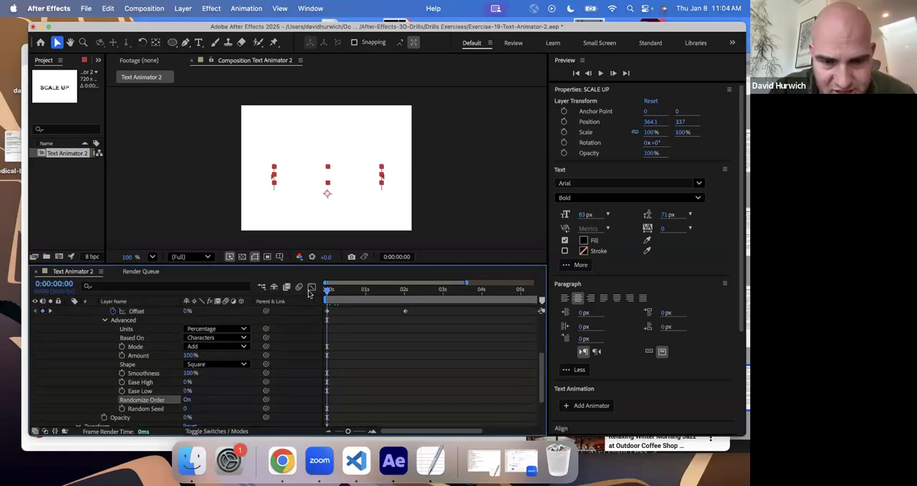
- Preview the randomized letter fade-in twice, starting from the first frame each time
key(space)
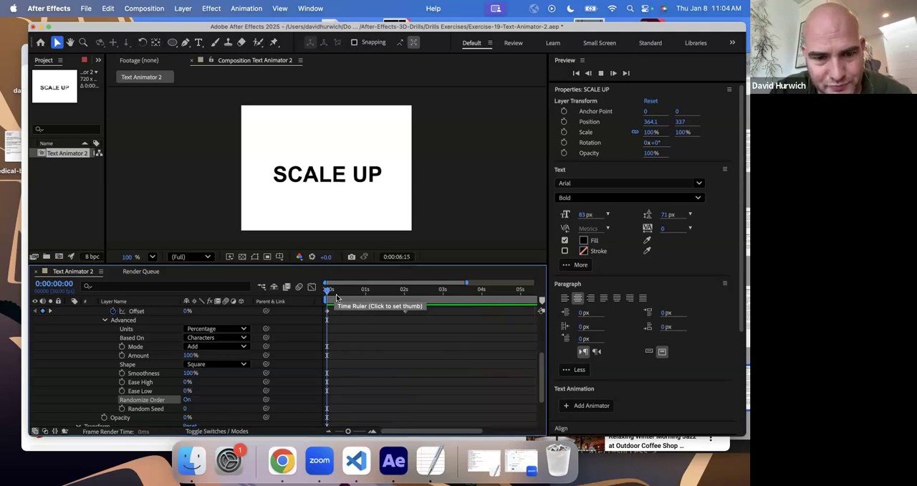
key(space)
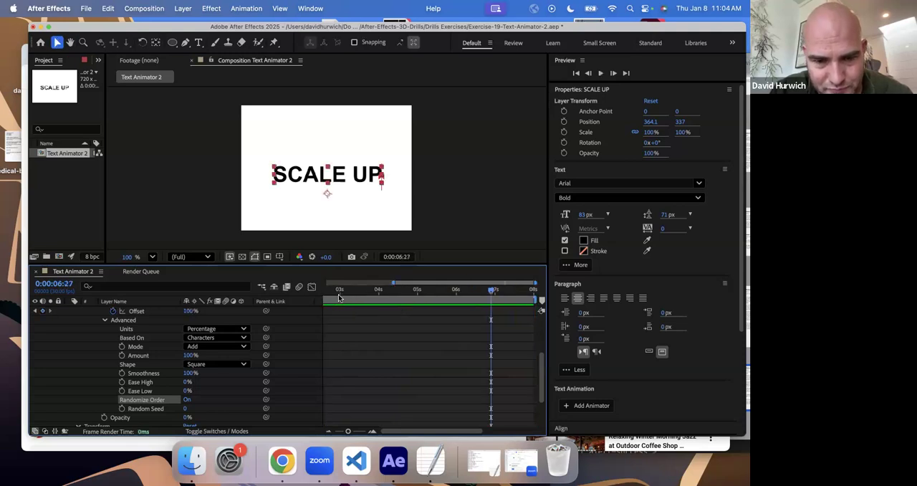
key(Home)
key(space)
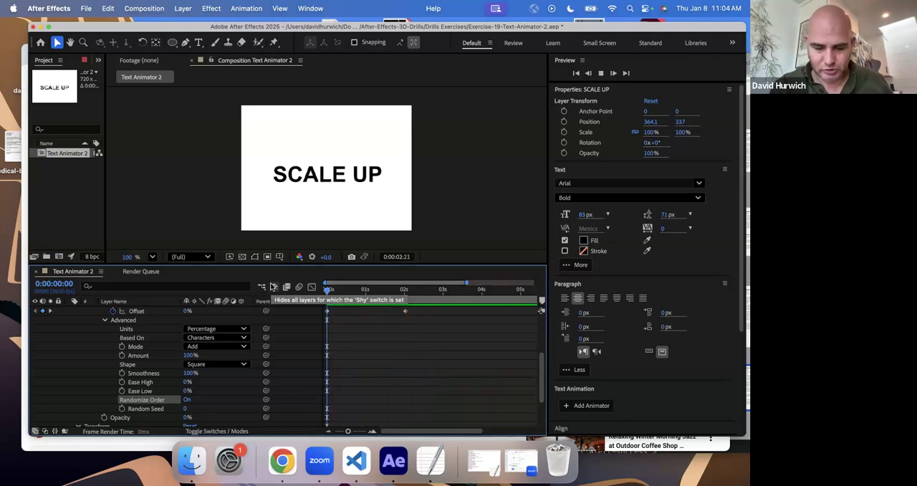
key(space)
- Save the project and open Exercise-20-Text-Animator-3, accepting its version conversion
key(super+s)
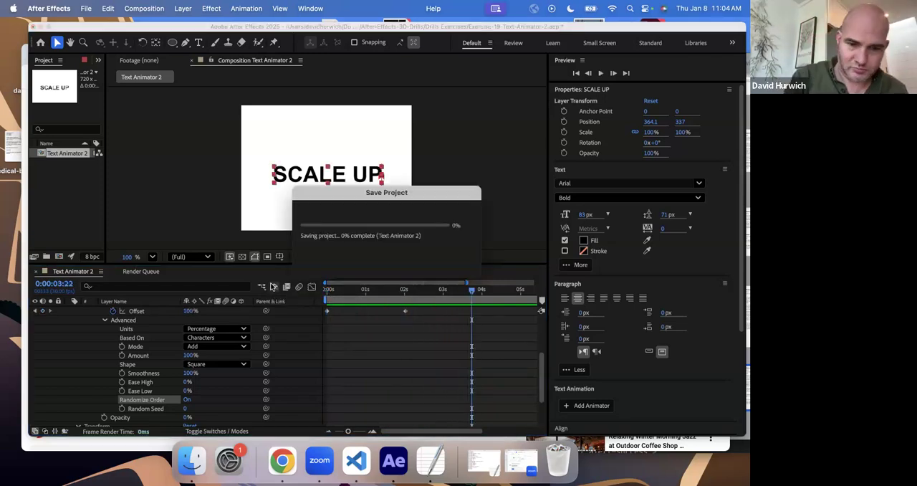
click(85, 9)
click(88, 37)
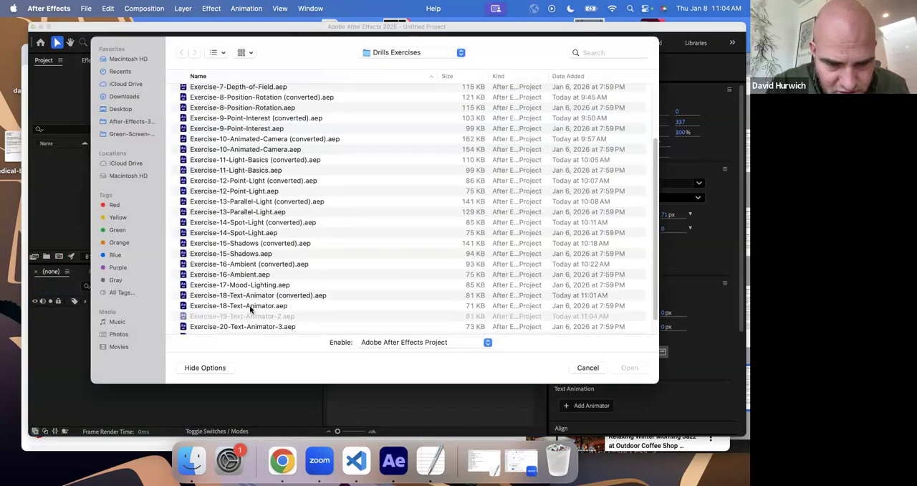
scroll(251, 309, down, 2)
double_click(251, 303)
click(481, 271)
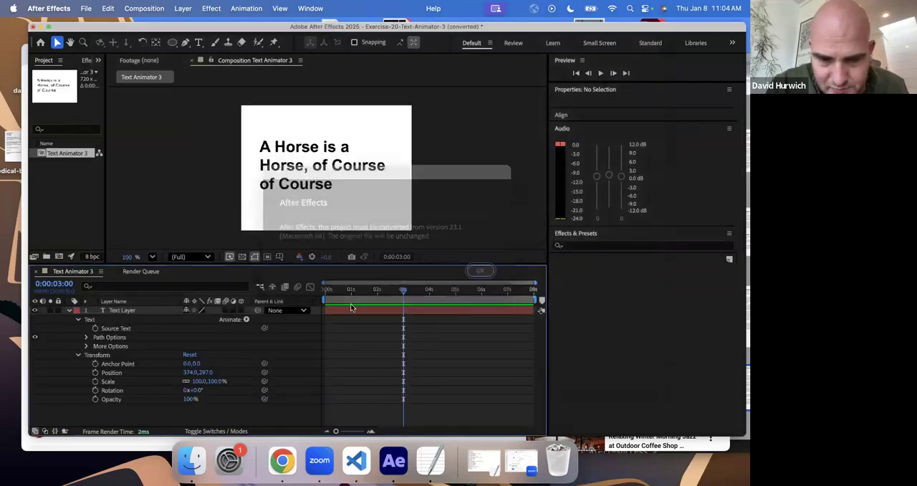
- Go to the first frame and add an Opacity text animator to the Text Layer
drag(349, 289, 309, 293)
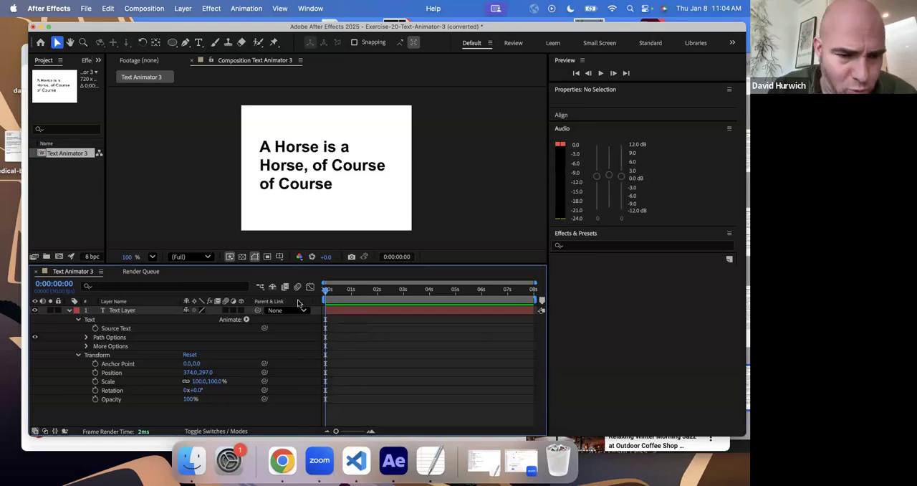
click(79, 356)
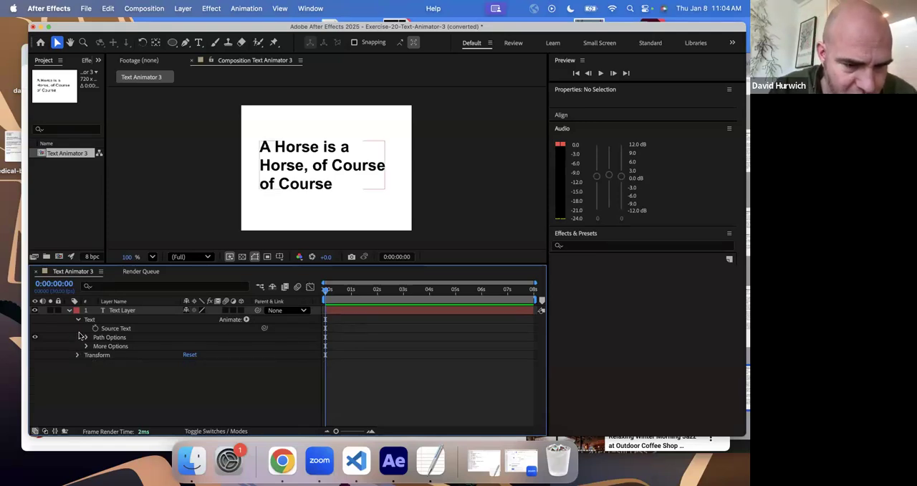
click(79, 320)
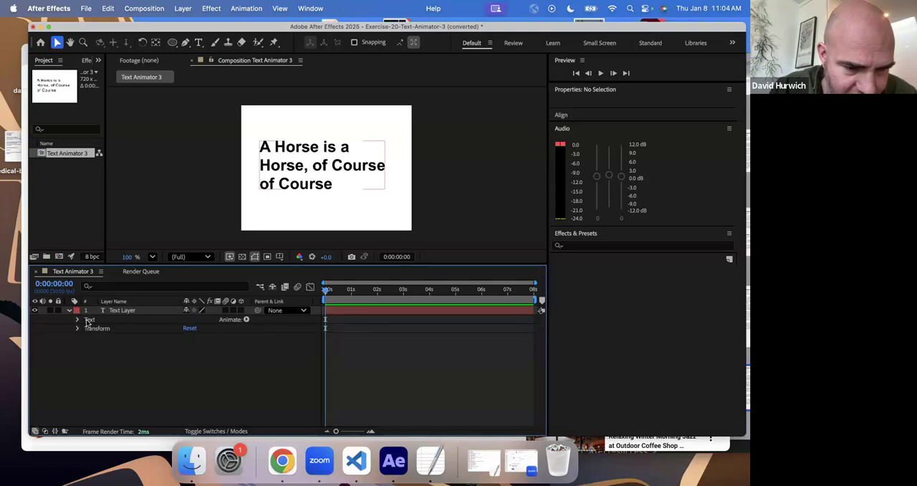
click(245, 321)
click(266, 289)
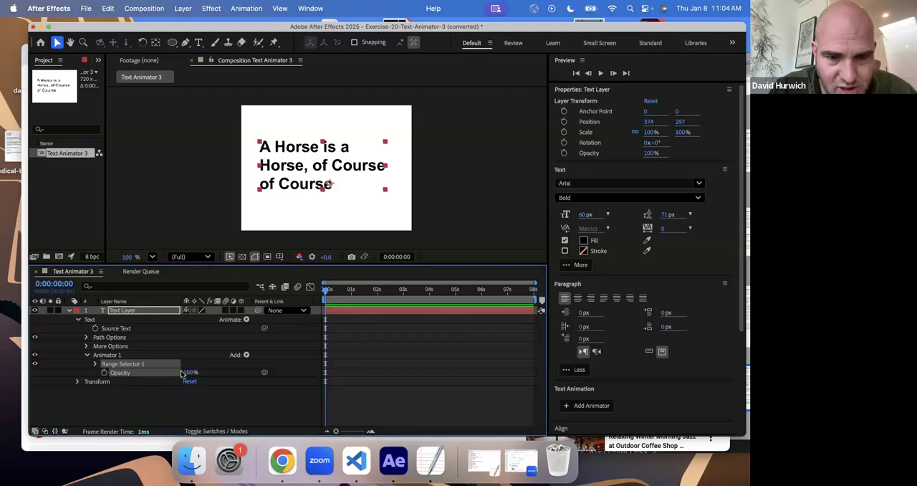
- Set the new animator's Opacity to 0% and Range Selector 1's Offset to 0%
click(94, 364)
mouse_move(186, 392)
mouse_down()
mouse_move(116, 388)
mouse_move(246, 384)
mouse_move(237, 392)
mouse_up()
drag(173, 407, 129, 406)
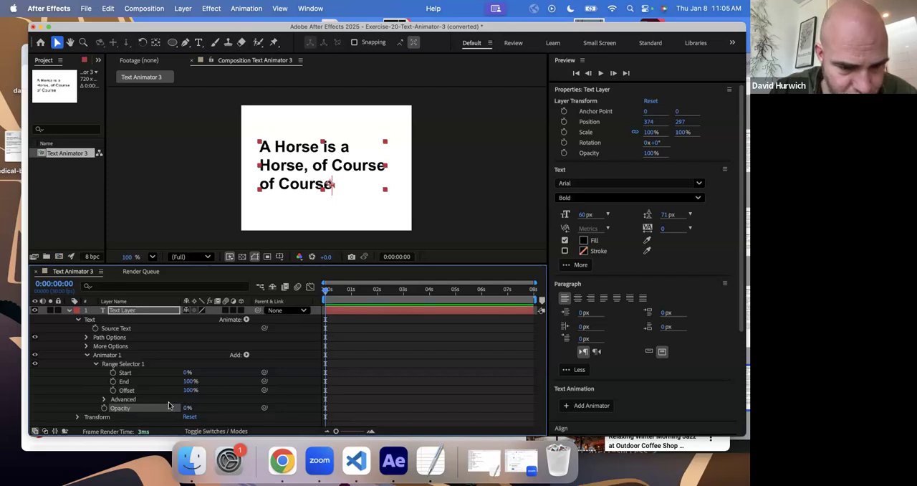
drag(188, 390, 139, 392)
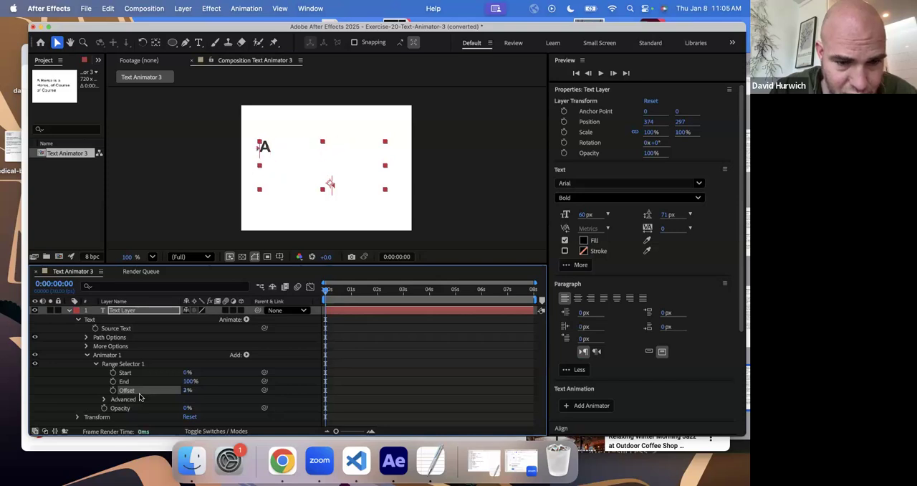
click(187, 390)
text(0)
key(Return)
- Keyframe the Offset at 0% on the first frame and 100% at 0:00:02:01, and scrub through the text reveal
click(113, 390)
click(378, 290)
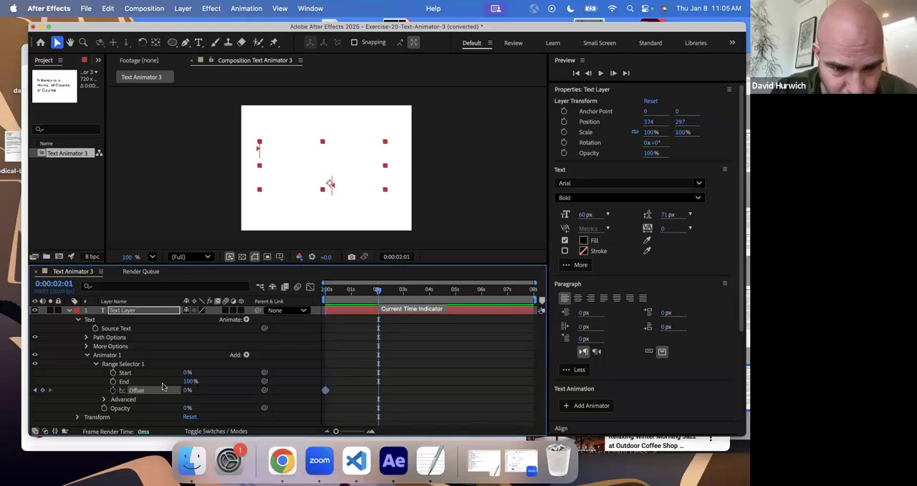
drag(187, 390, 294, 389)
click(322, 290)
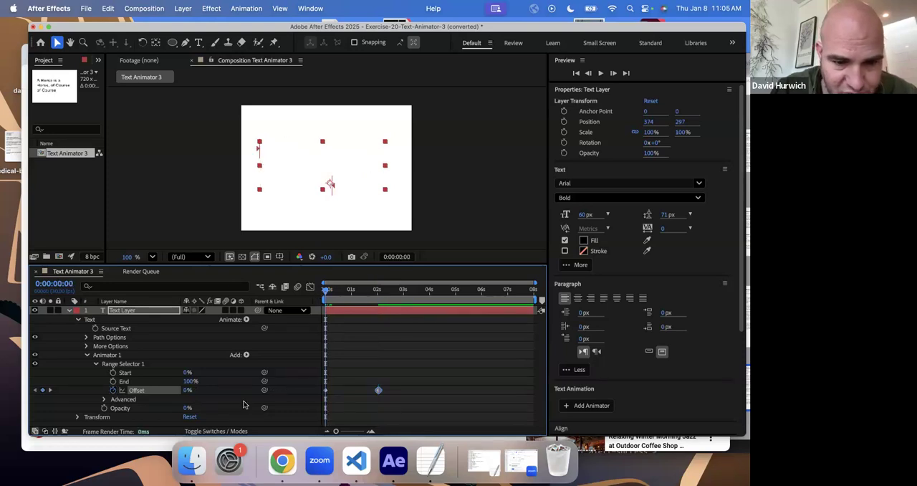
drag(327, 297, 323, 317)
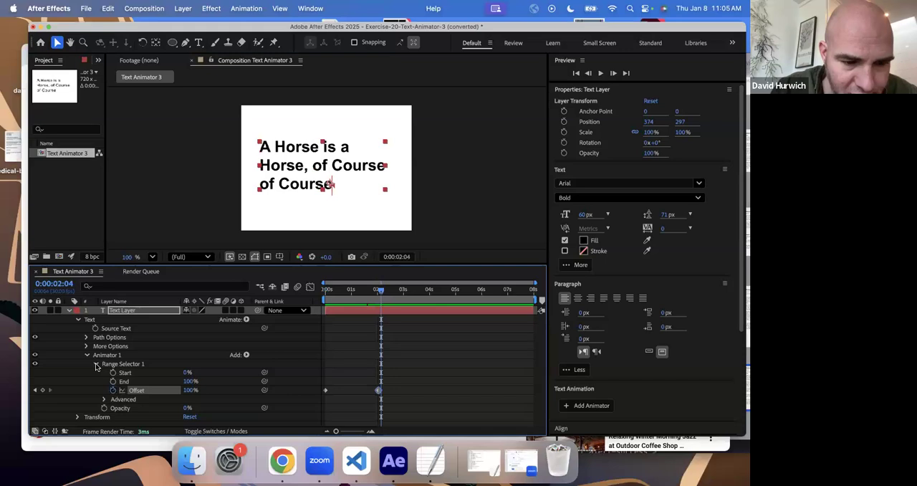
- Set Based On to Words in Range Selector 1's Advanced settings
click(102, 402)
scroll(90, 388, down, 5)
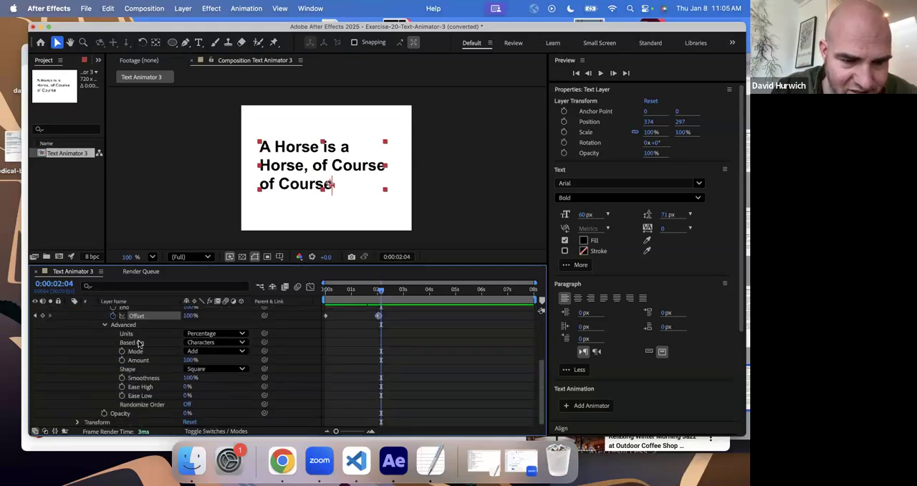
click(219, 343)
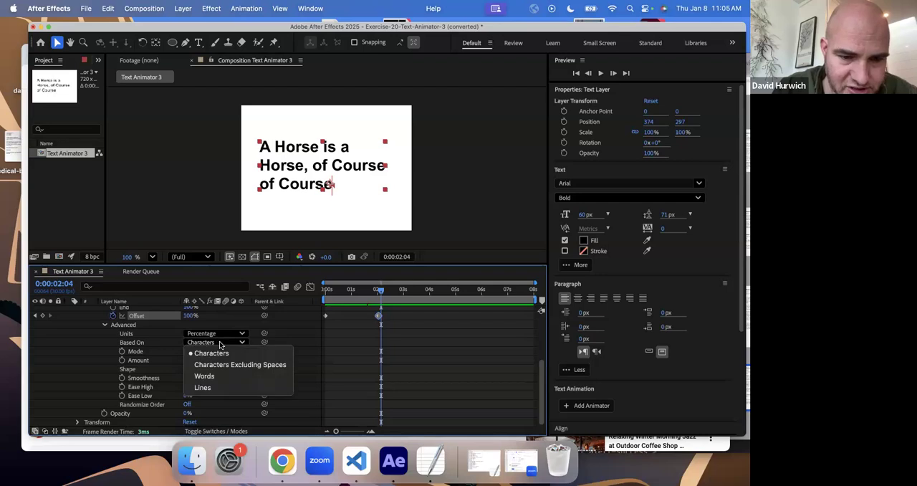
click(204, 376)
- Preview the word-by-word fade-in twice from the first frame
click(331, 288)
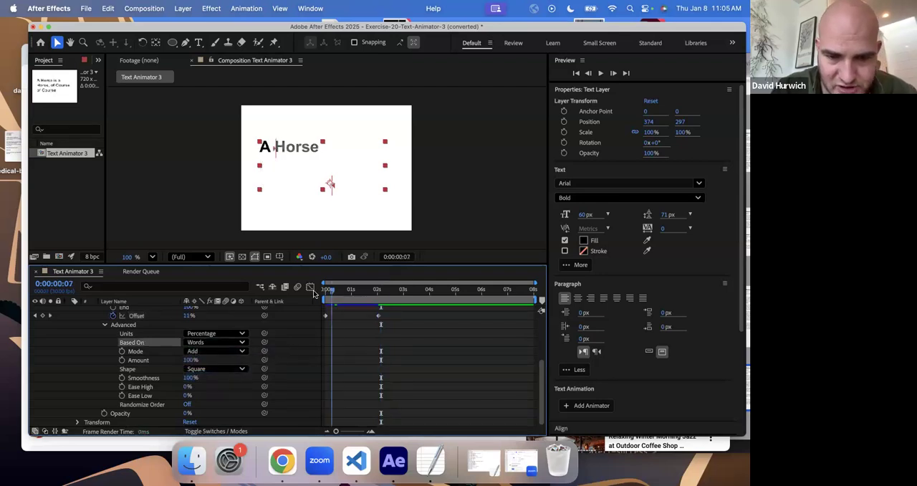
key(space)
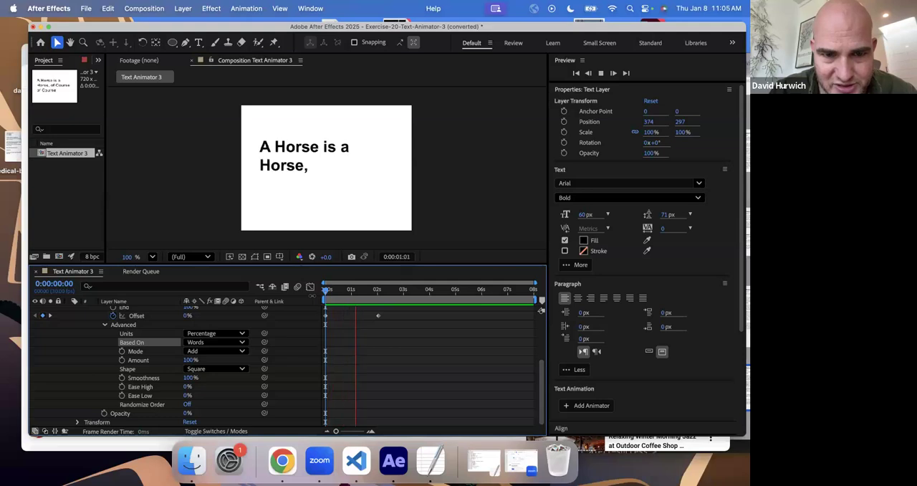
key(space)
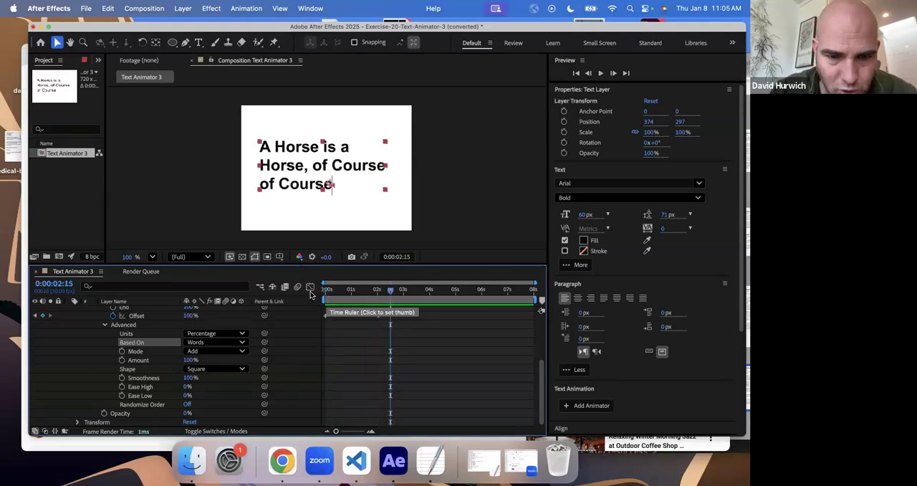
key(space)
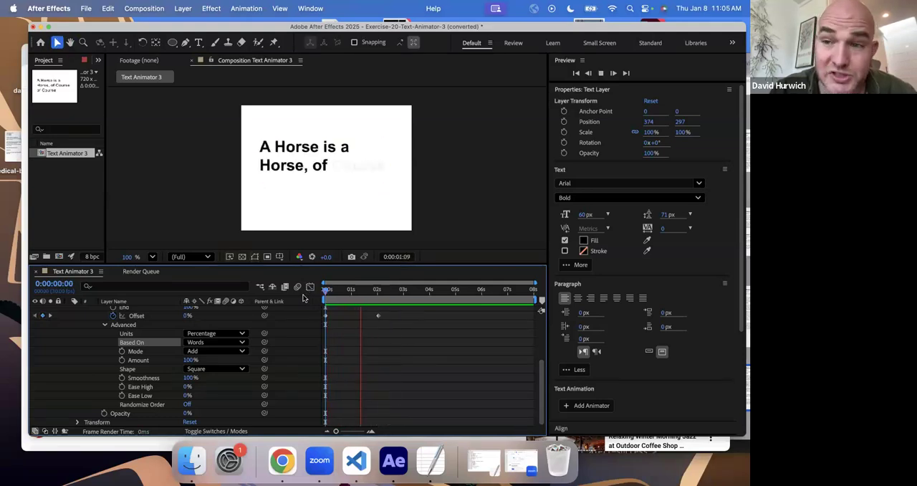
key(space)
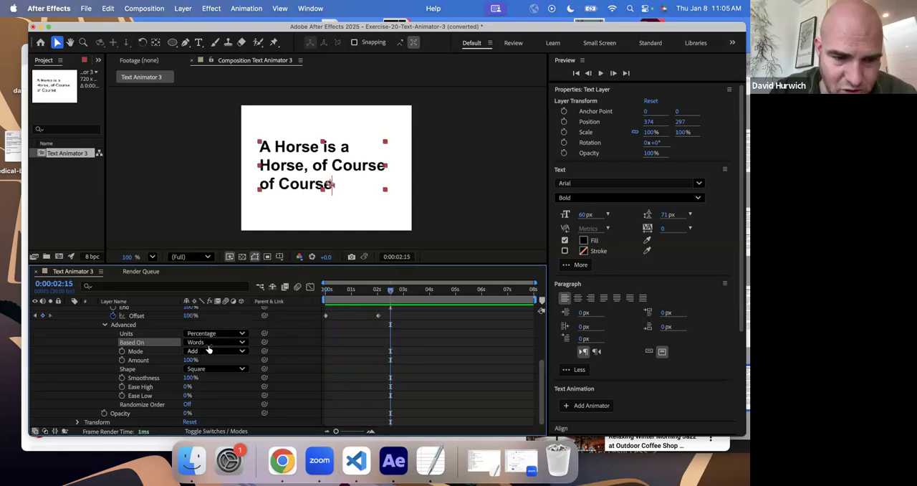
- Set Based On to Lines and preview the line-by-line fade-in from the first frame
click(209, 347)
click(209, 388)
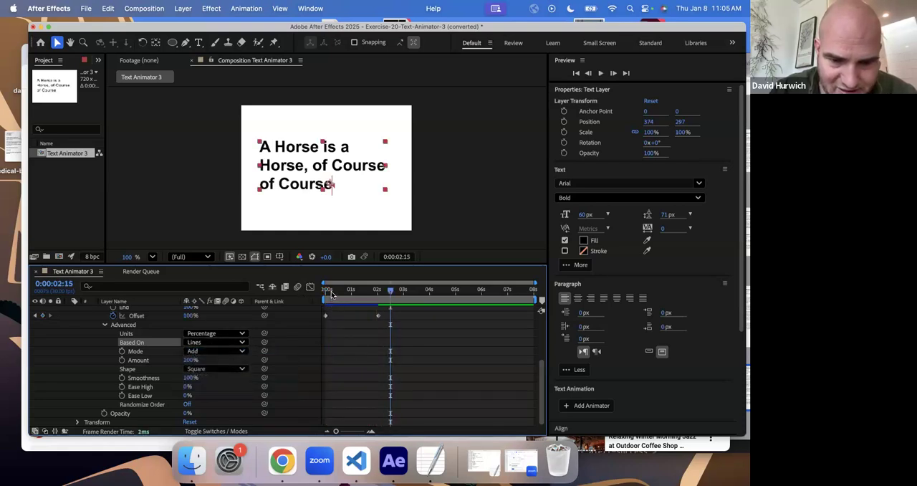
click(331, 293)
key(space)
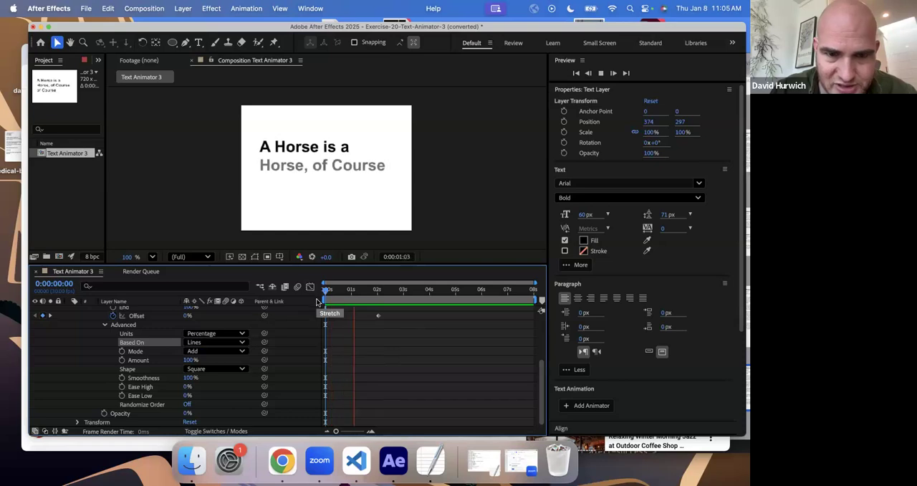
key(space)
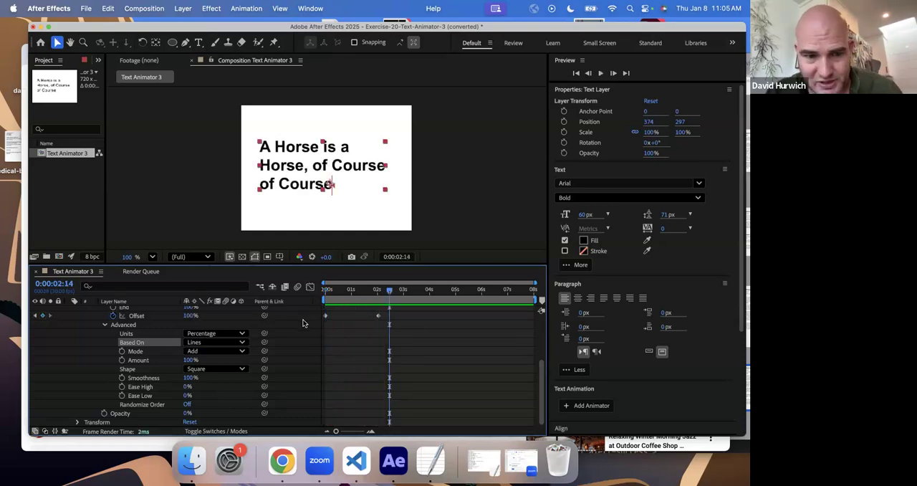
- Replay the line-by-line reveal and set Range Selector 1's Based On to Words
click(302, 324)
key(space)
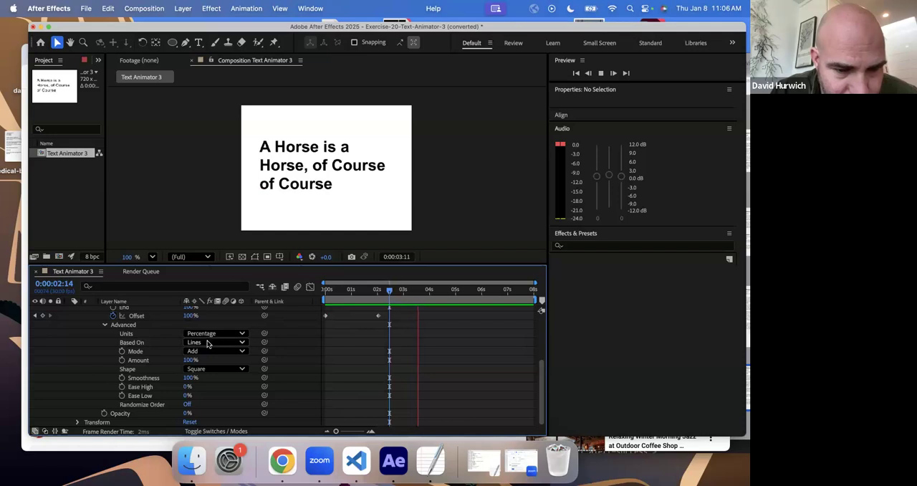
click(207, 342)
click(208, 375)
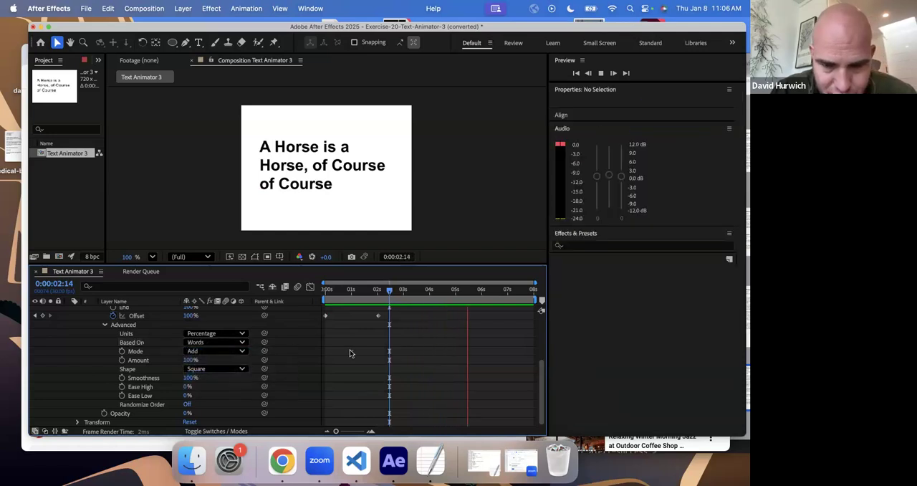
- Save the project as Exercise-20-Text-Animator-3 (converted) in the Drills Exercises folder and stop the preview
key(super+s)
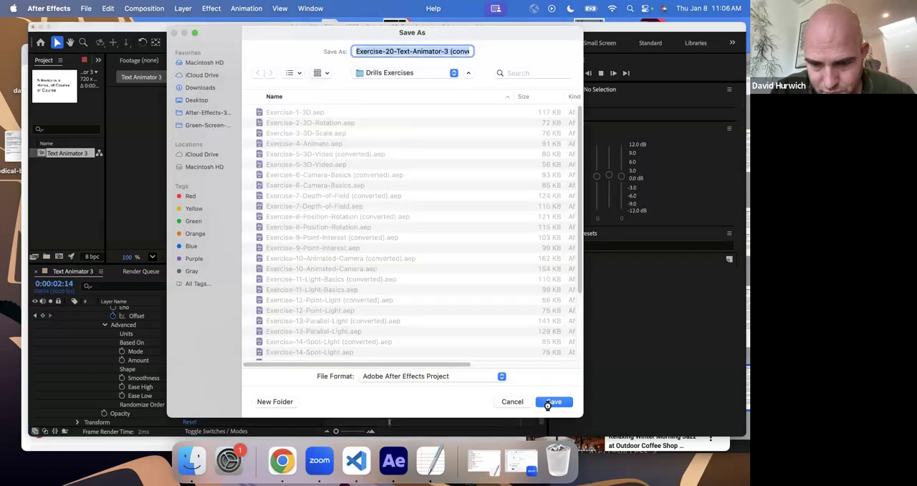
click(554, 403)
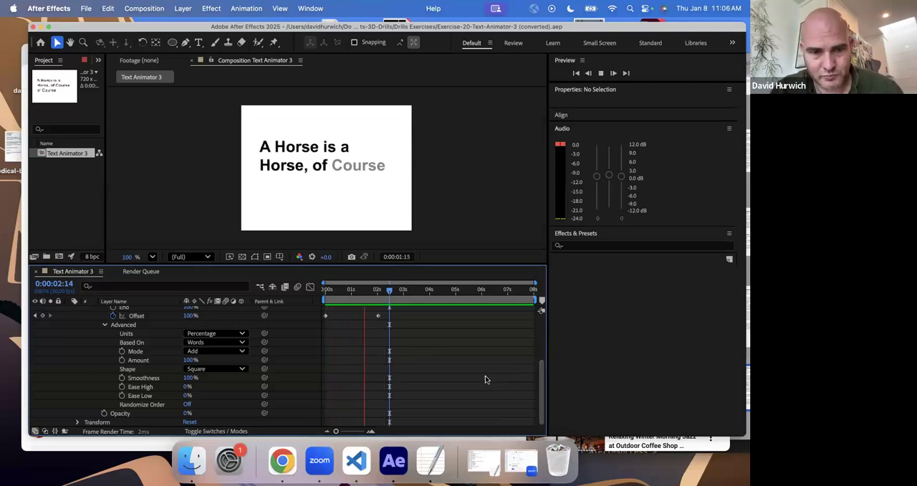
key(space)
- Open the project Exercise-21-Text-Animator-4.aep from the Drills Exercises folder
key(super+o)
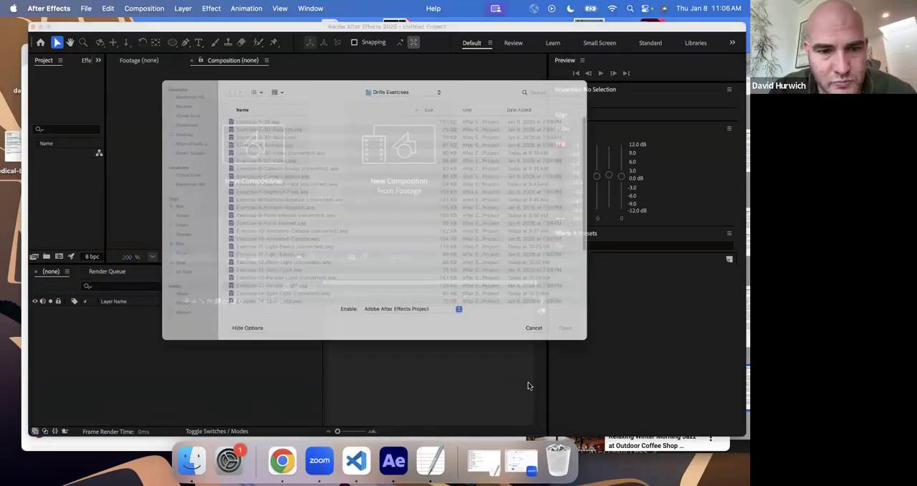
scroll(294, 318, down, 5)
scroll(281, 322, down, 3)
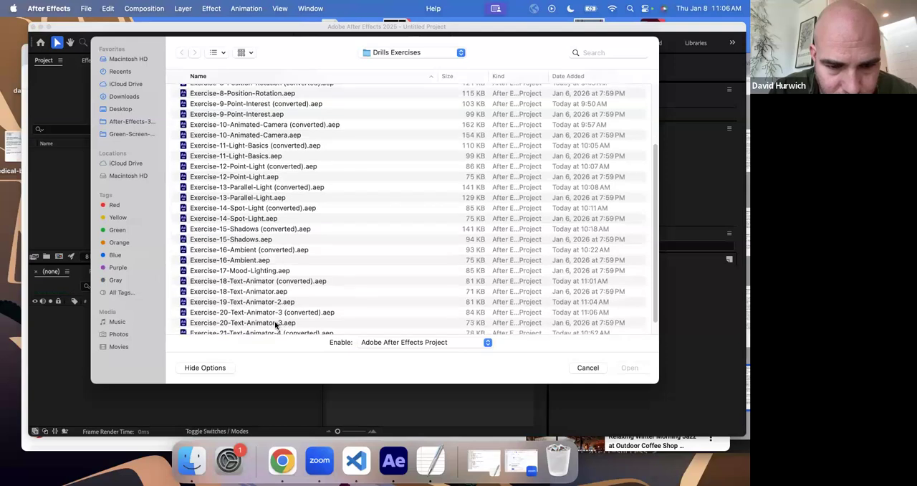
click(258, 324)
double_click(258, 324)
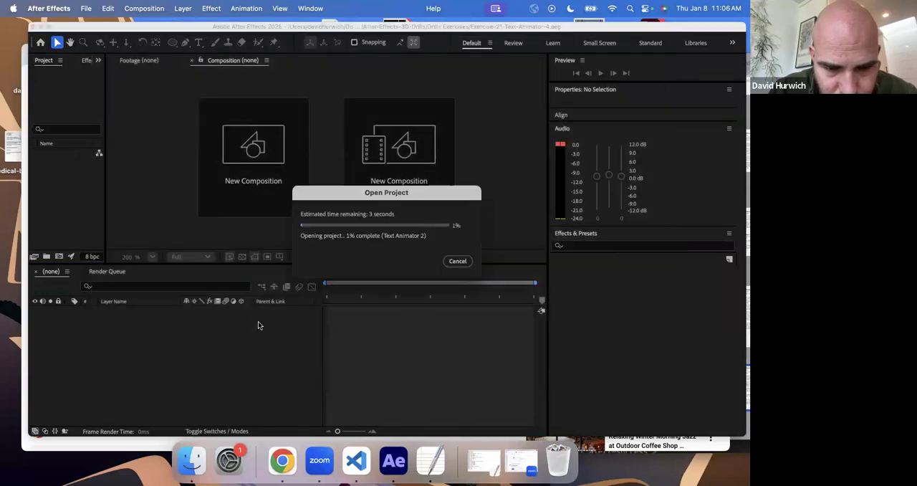
click(479, 271)
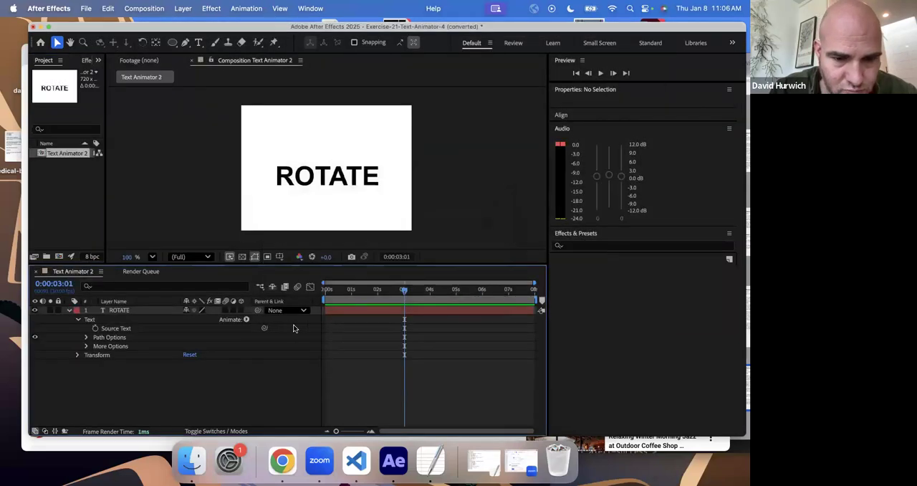
- Add a Tracking animator to the ROTATE text and try out different Tracking Amounts
click(246, 319)
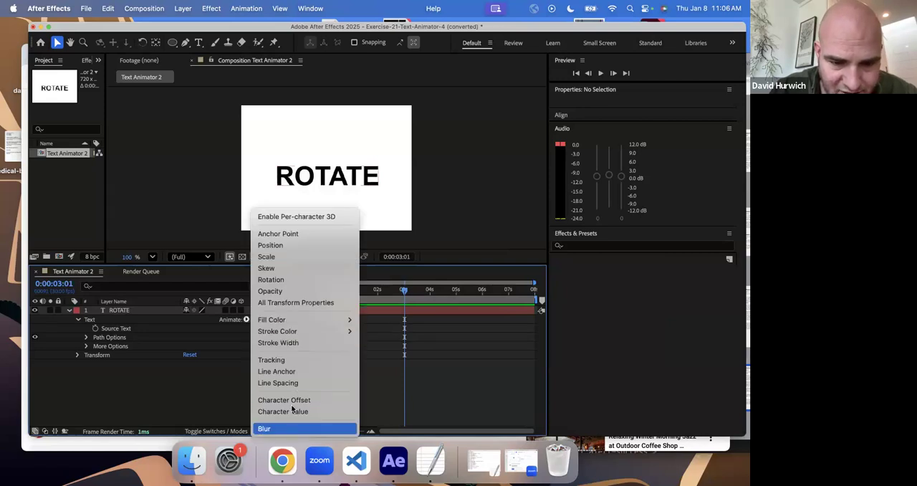
click(298, 359)
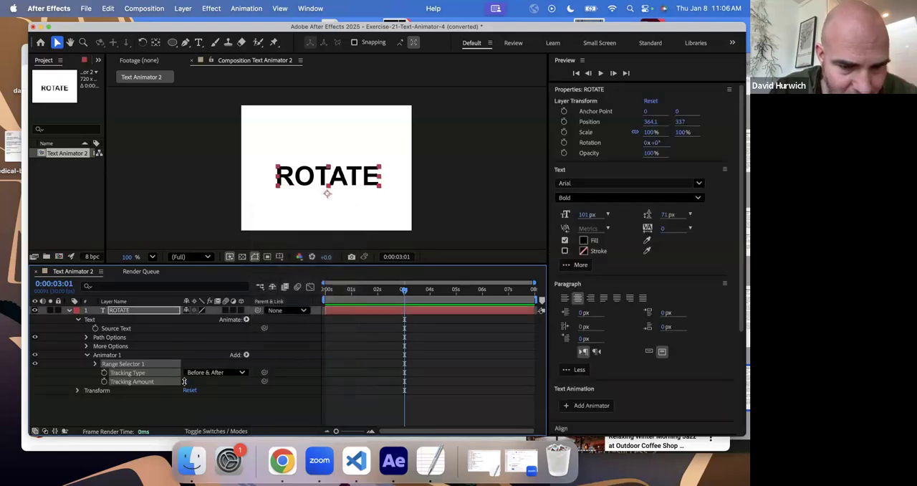
drag(185, 381, 67, 385)
alt+click(104, 382)
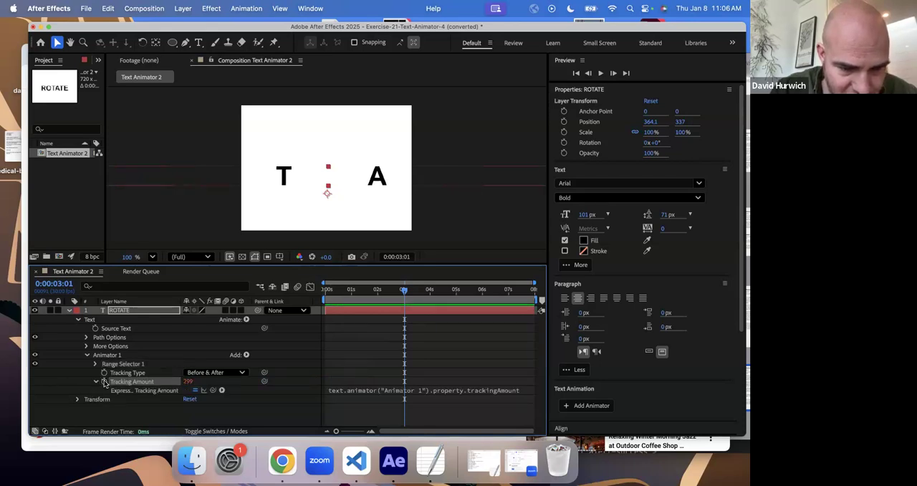
drag(188, 382, 38, 386)
- Keyframe the Tracking Amount at 130 on the first frame
drag(340, 292, 293, 297)
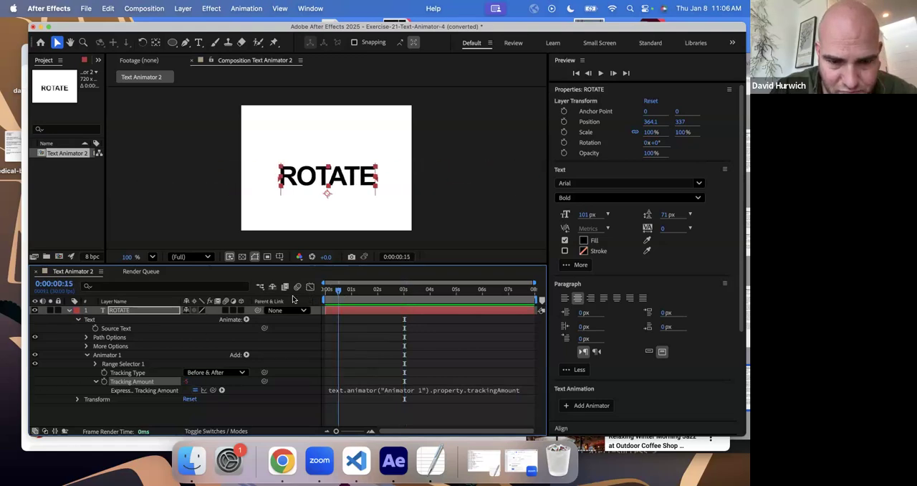
click(188, 382)
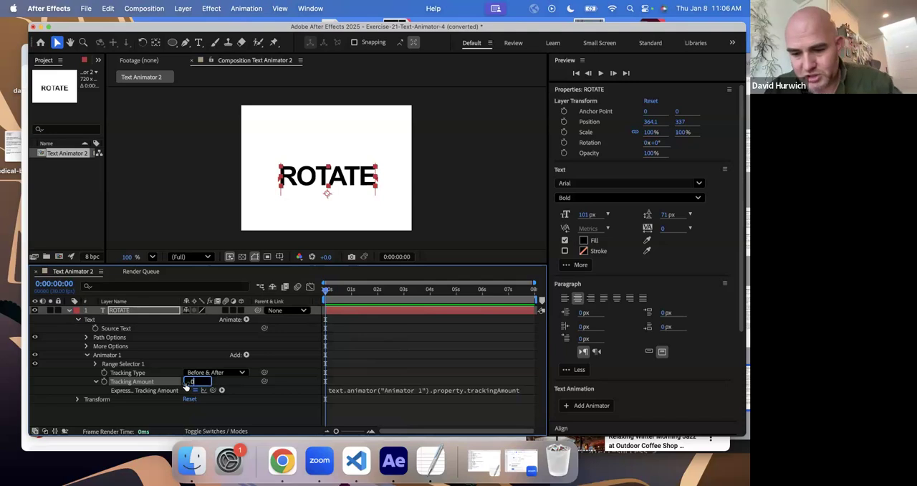
key(Return)
drag(185, 384, 200, 391)
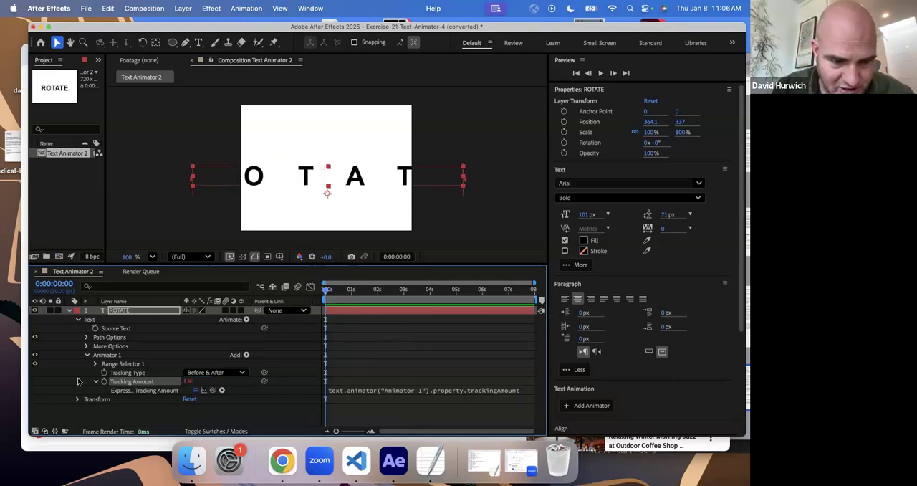
click(103, 381)
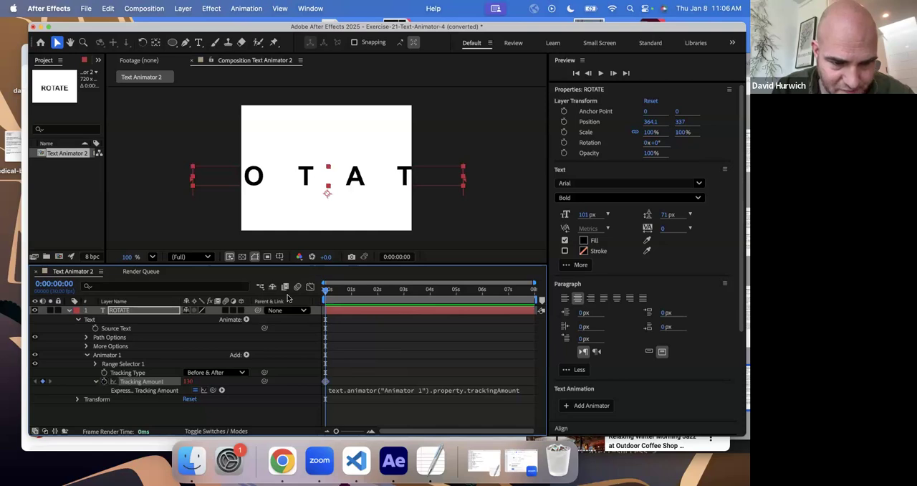
- Keyframe the Tracking Amount at 0 at 0:00:01:29
click(377, 290)
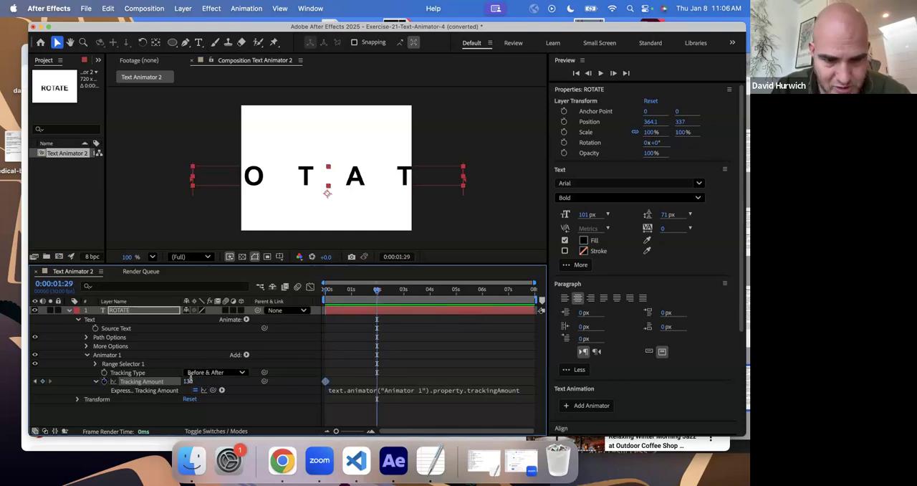
click(191, 380)
text(0)
key(Return)
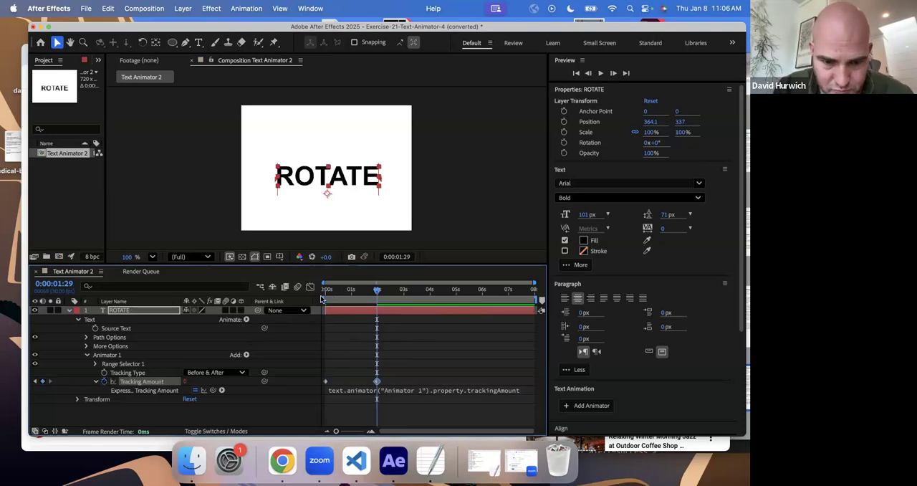
- Preview the tracking animation on ROTATE and look over the Tracking Type options
key(space)
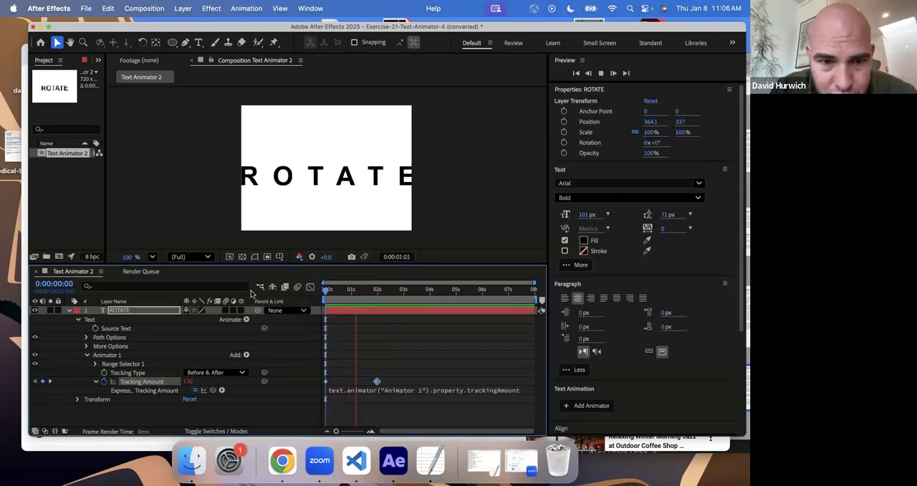
key(space)
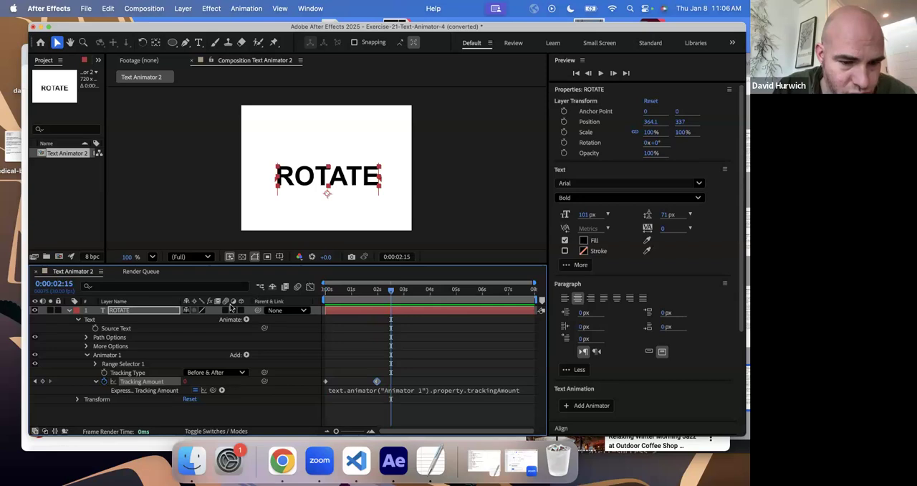
click(210, 373)
click(191, 348)
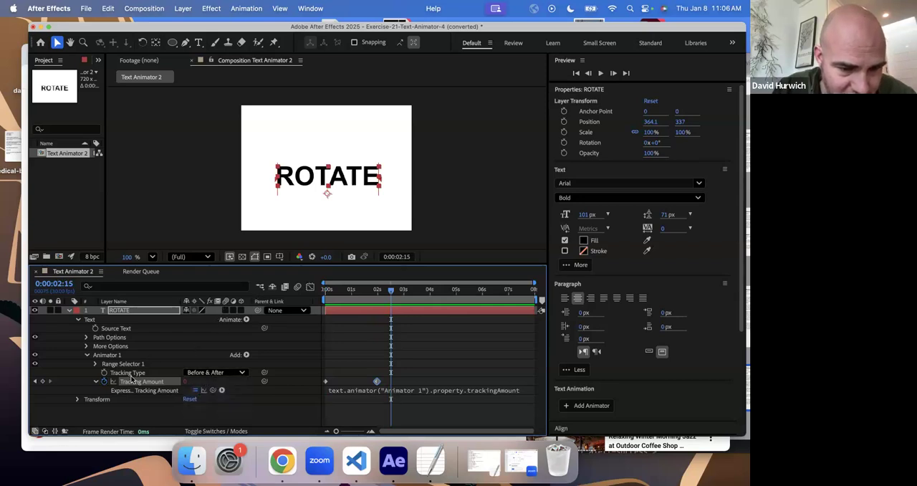
- Delete Range Selector 1 and the whole tracking animator from the ROTATE text
click(130, 366)
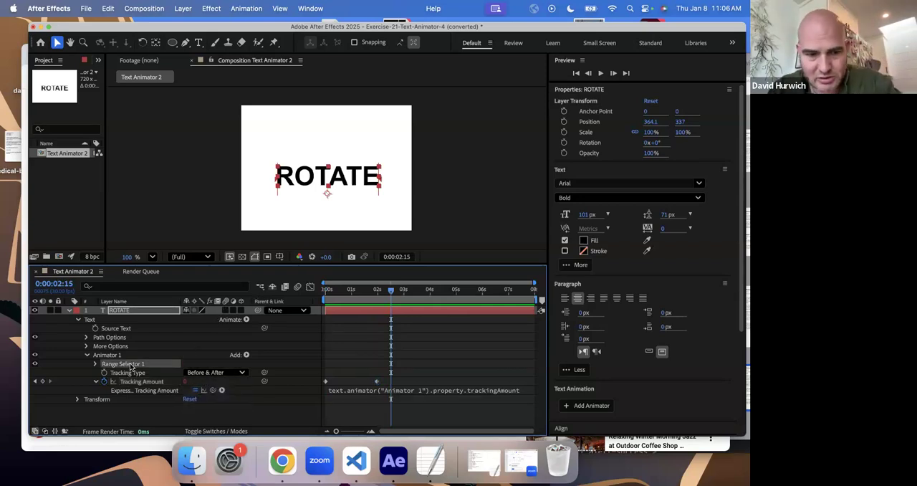
key(Delete)
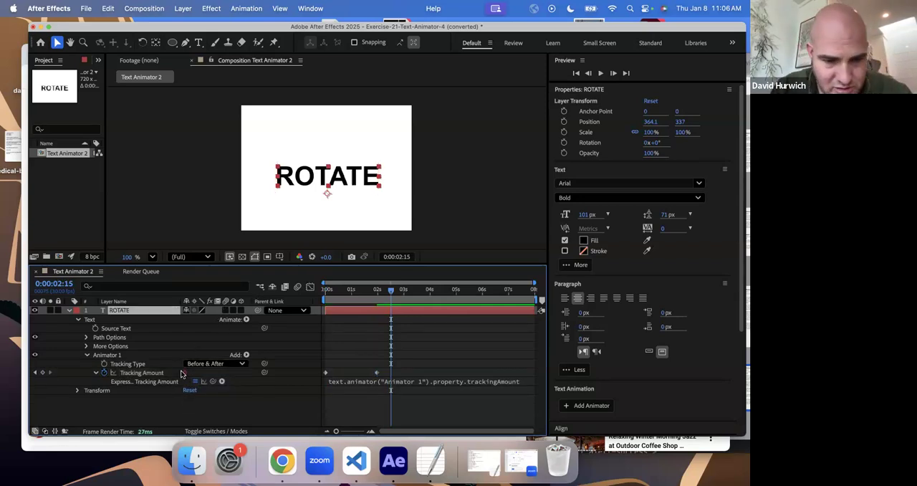
click(108, 355)
key(Delete)
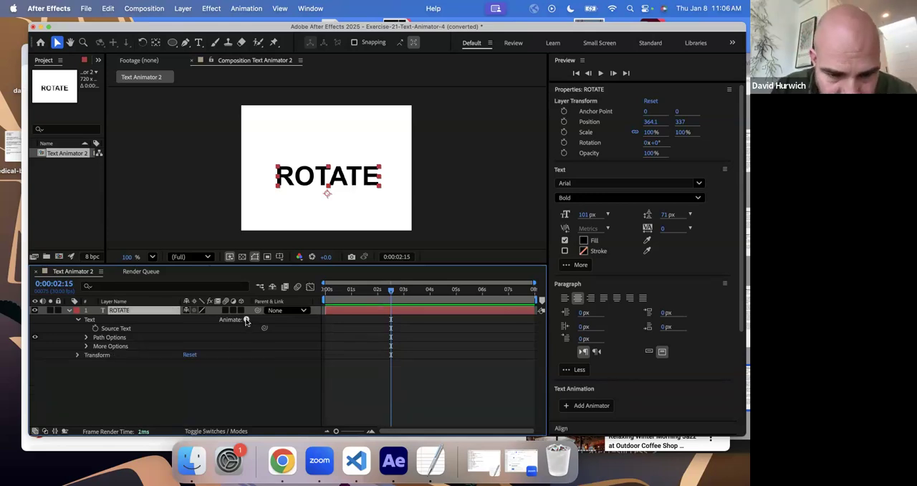
- Add an RGB Fill Color animator to the ROTATE text and keyframe its red fill on the first frame
click(246, 319)
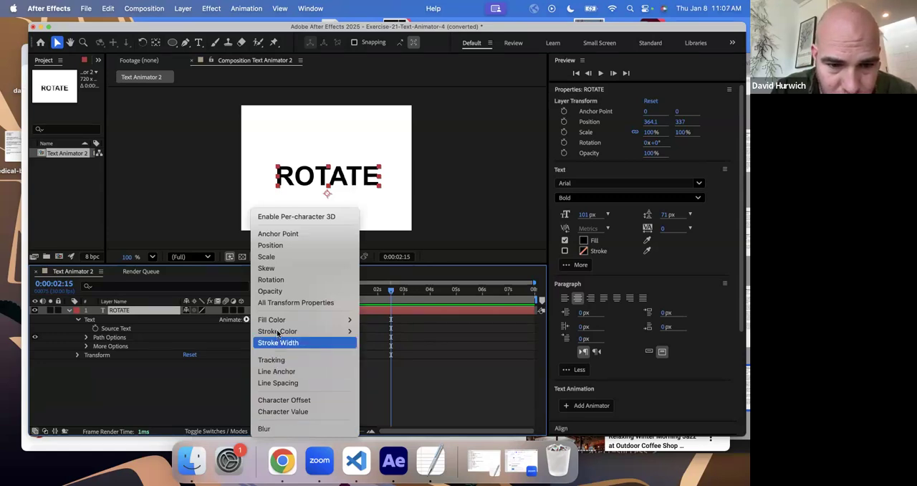
mouse_move(337, 319)
click(383, 323)
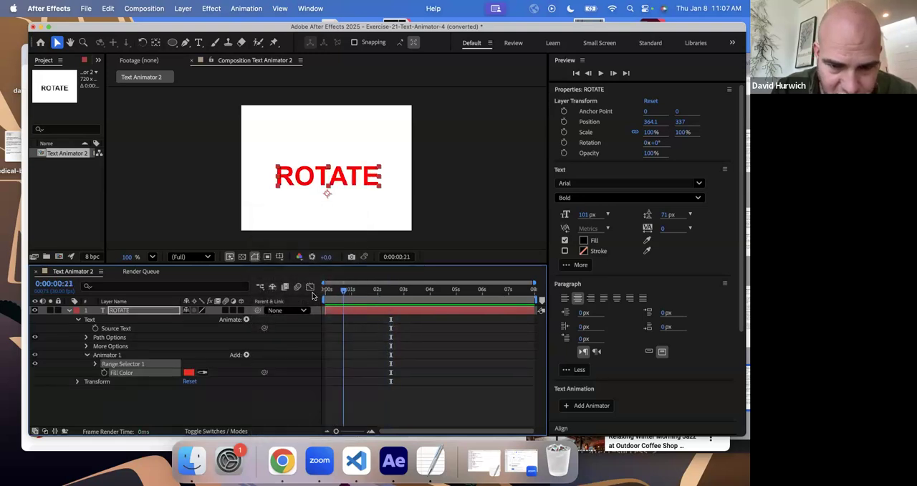
key(Home)
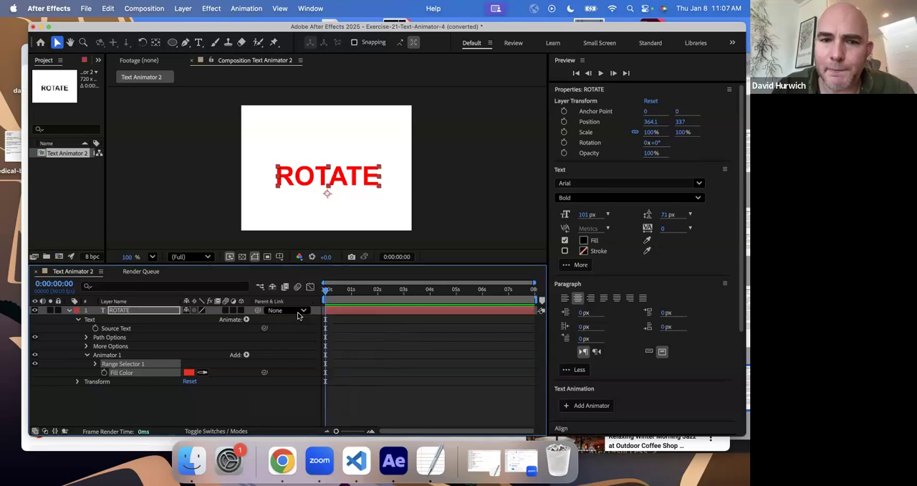
click(103, 373)
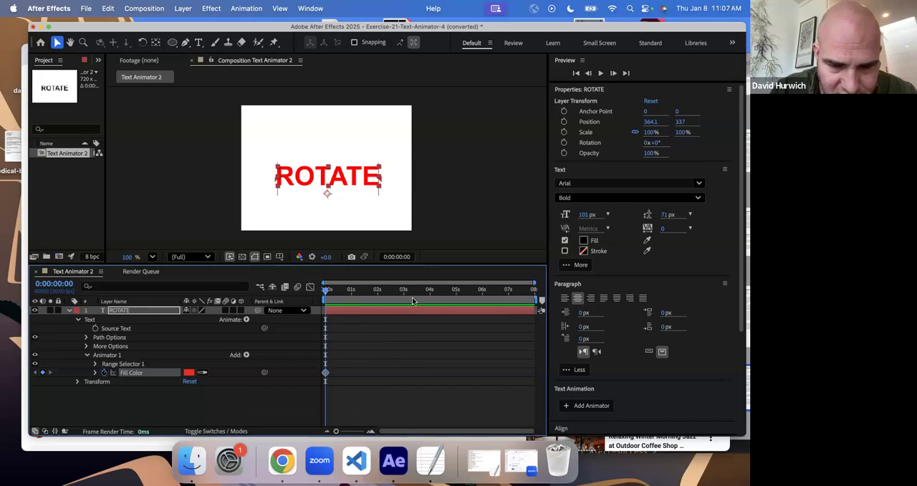
- Keyframe the Fill Color as green 0BFF00 at 0:00:02:00
click(378, 293)
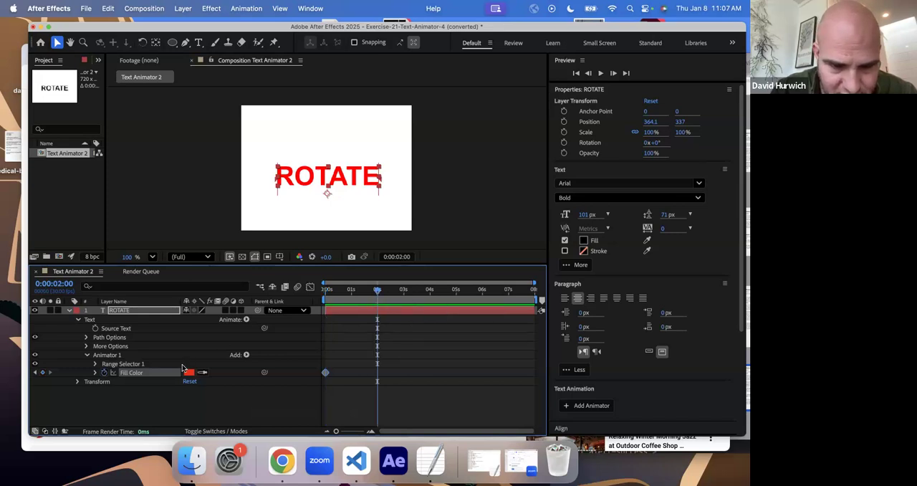
click(188, 372)
click(412, 266)
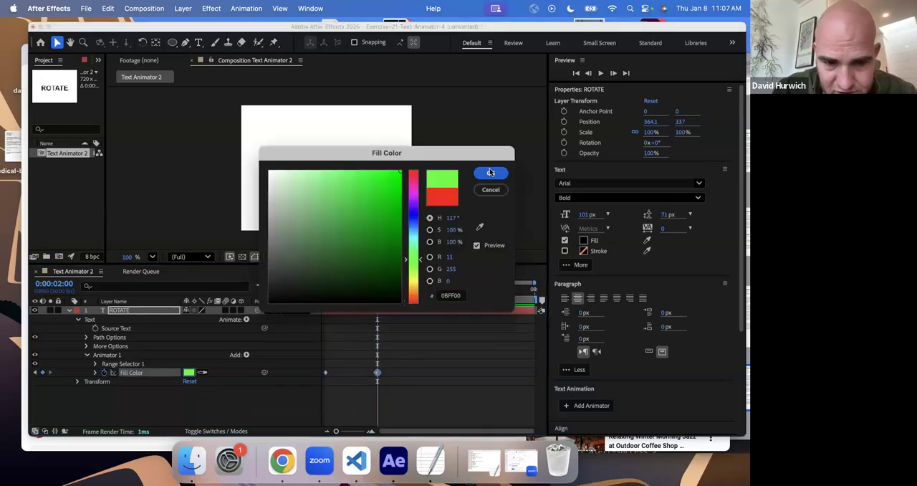
click(491, 172)
- Keyframe the Fill Color as blue at 0:00:04:01
click(431, 294)
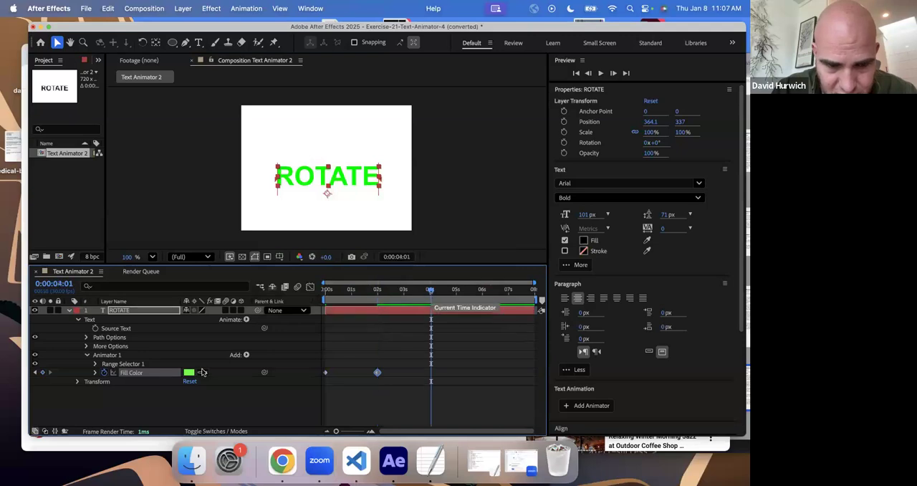
click(189, 372)
click(414, 225)
click(491, 172)
- Preview the fill color animation on ROTATE from the first frame
click(326, 289)
key(space)
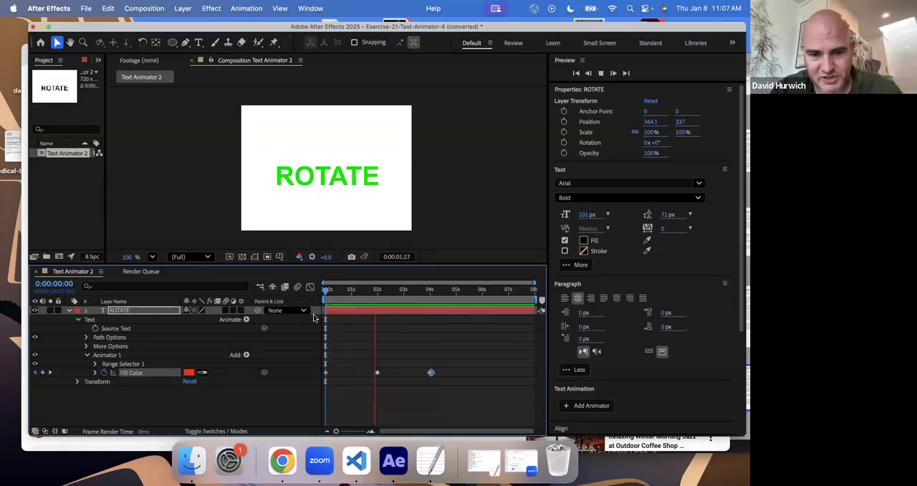
key(space)
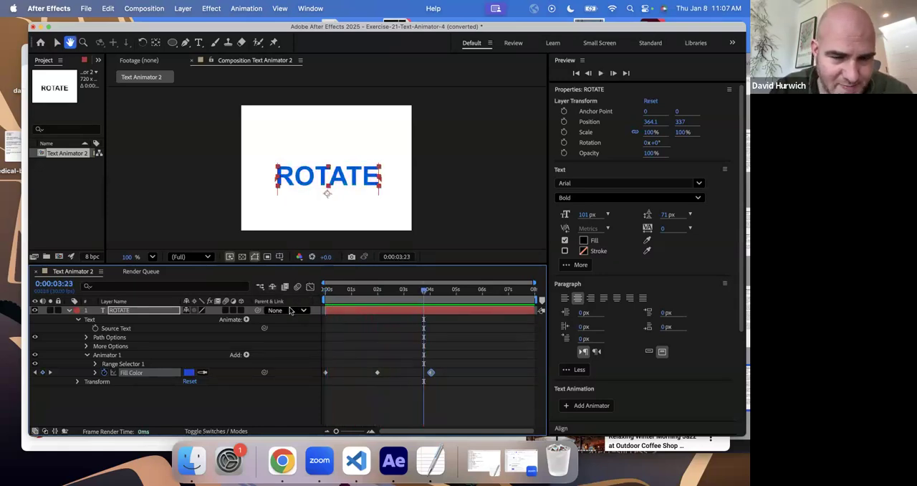
- Save the project as Exercise-21-Text-Animator-4 (converted), replacing the existing file
key(super+s)
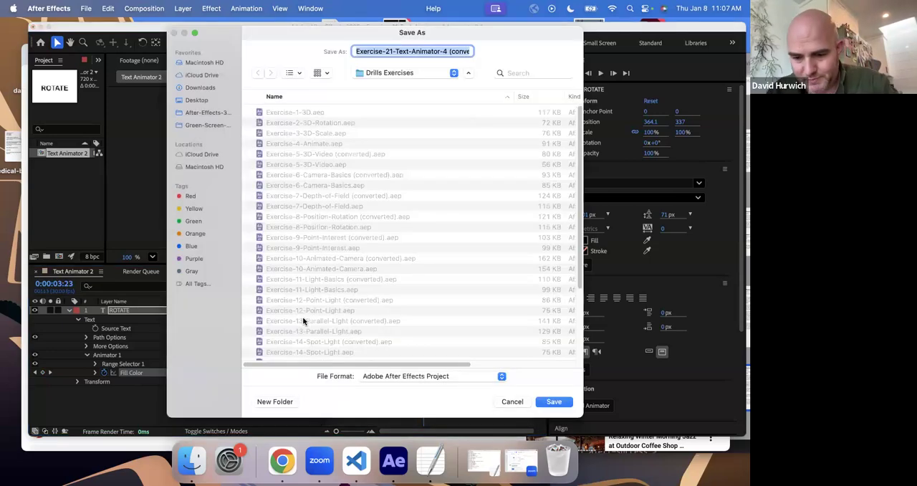
key(Return)
click(422, 276)
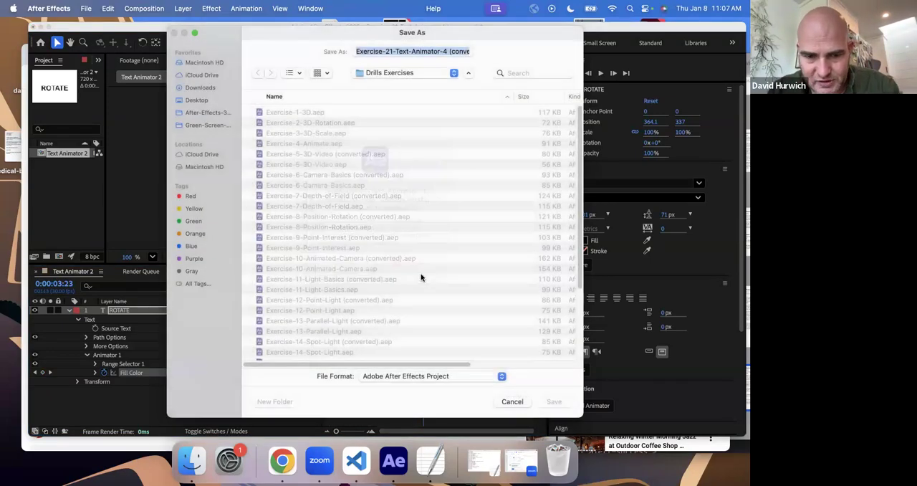
- Open the project Exercise-20-Text-Animator-3 (converted).aep from the Drills Exercises folder
key(super+o)
scroll(301, 306, down, 5)
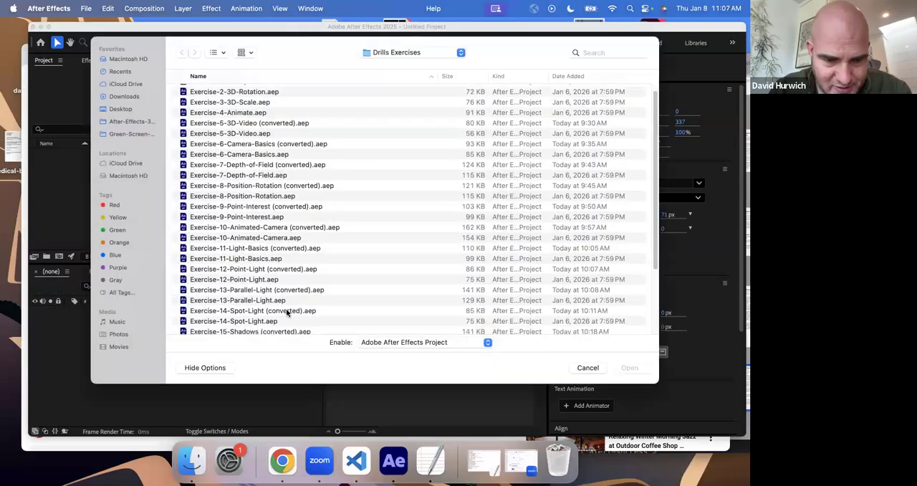
click(262, 311)
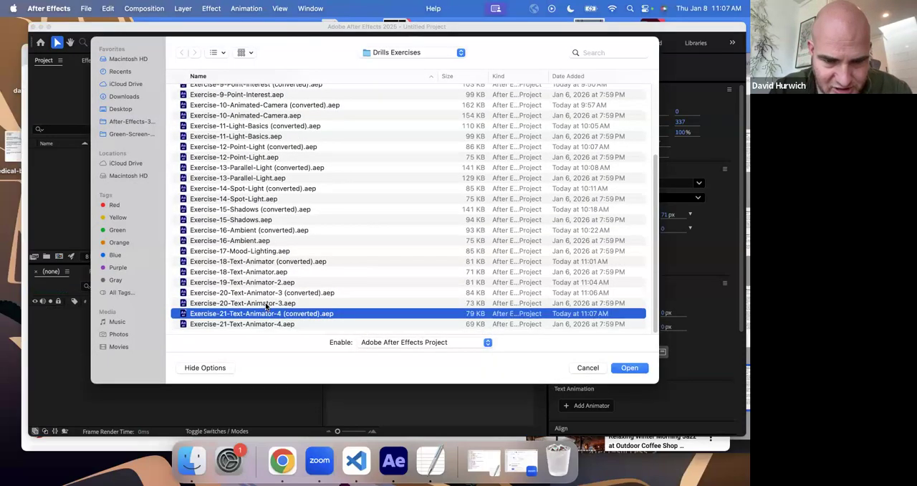
double_click(268, 294)
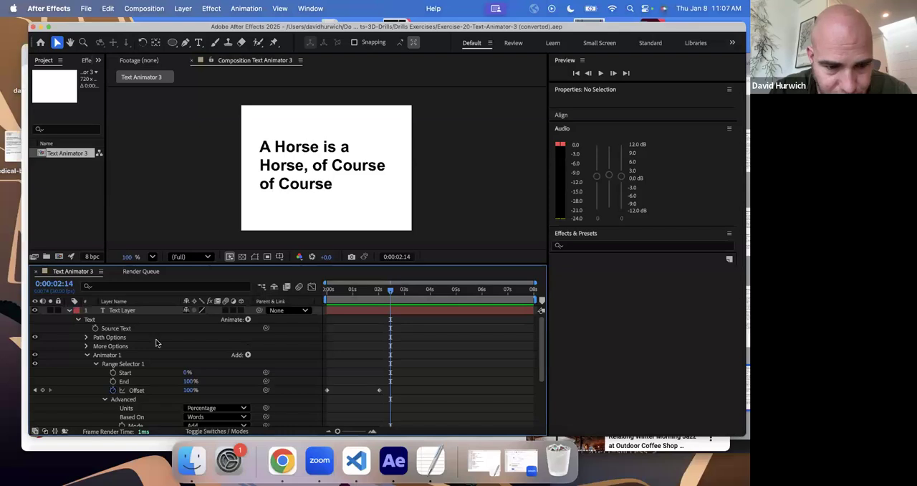
- Add an RGB Fill Color property to Animator 1 of the text layer
click(95, 364)
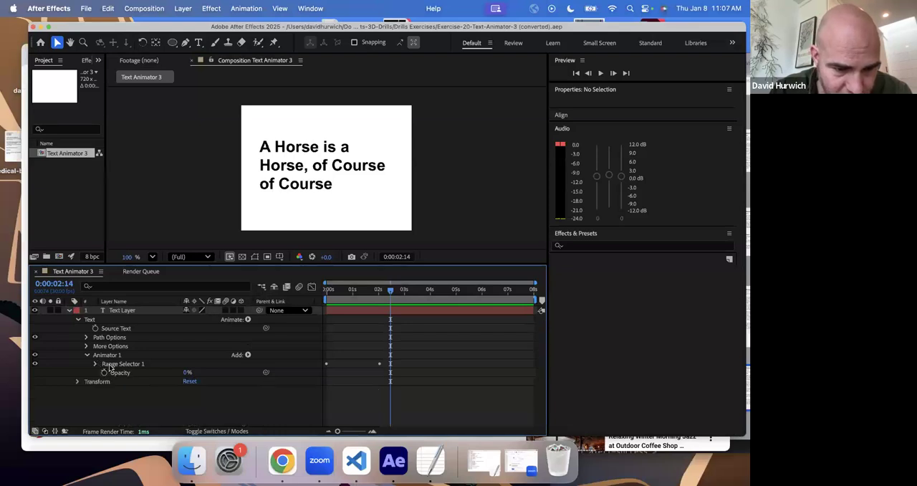
click(113, 356)
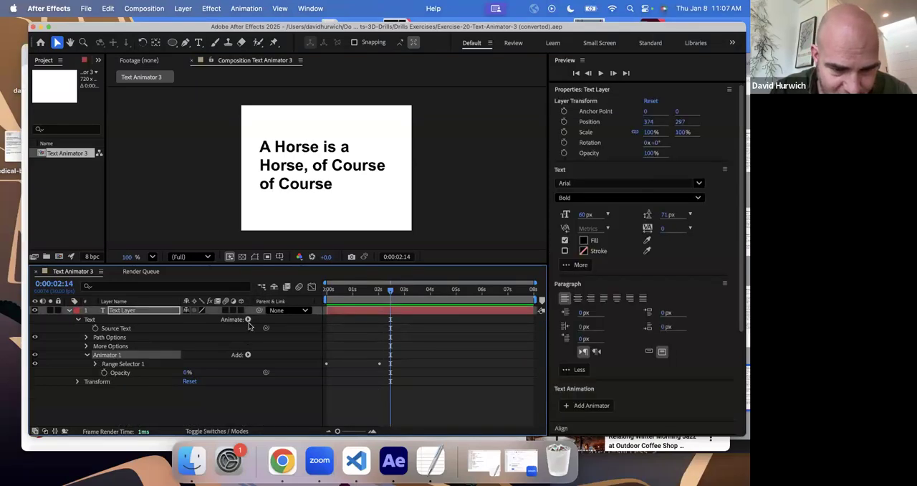
click(248, 356)
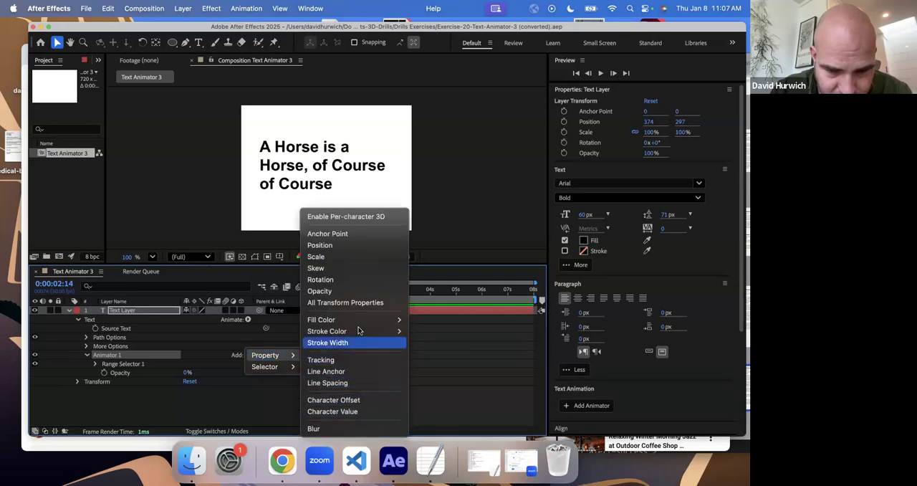
click(136, 357)
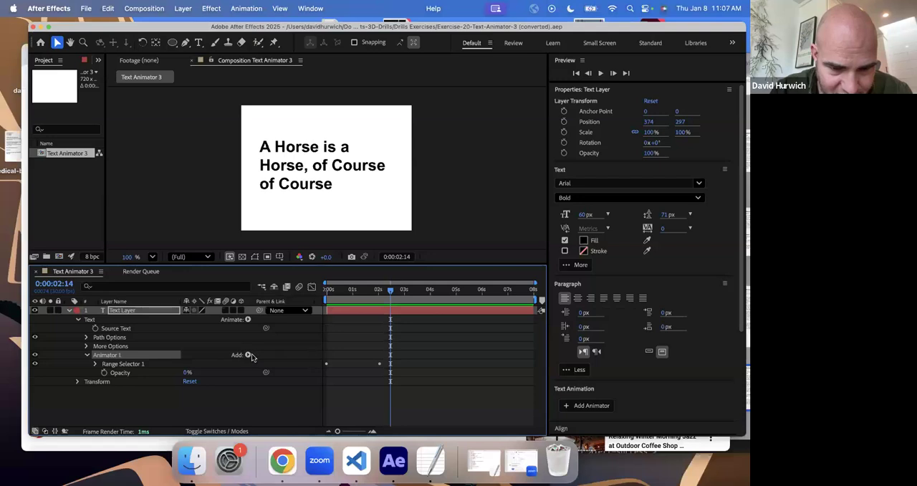
click(250, 355)
mouse_move(268, 355)
mouse_move(351, 319)
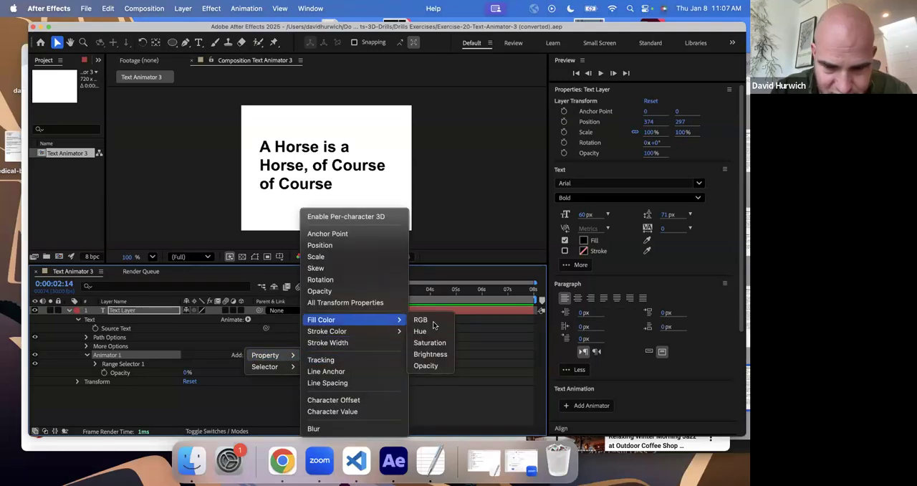
click(431, 326)
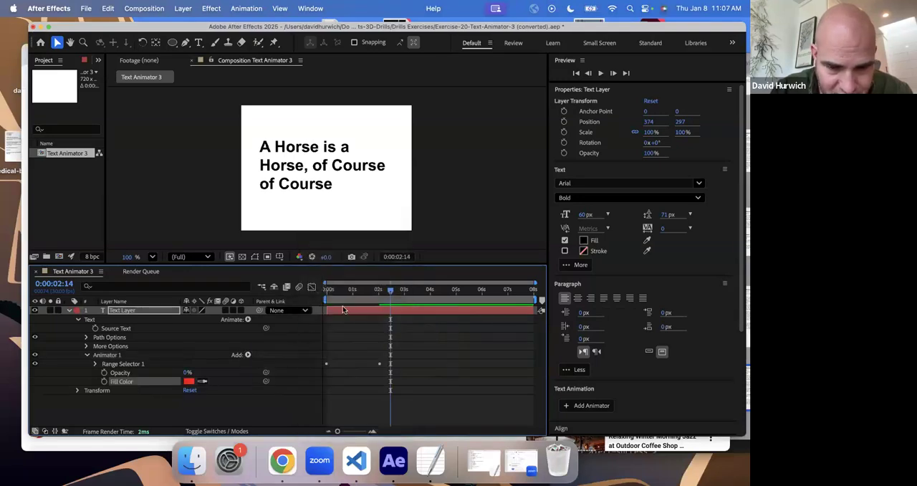
- Keyframe the red Fill Color at 0:00:00:00 and preview the word-by-word reveal
key(Home)
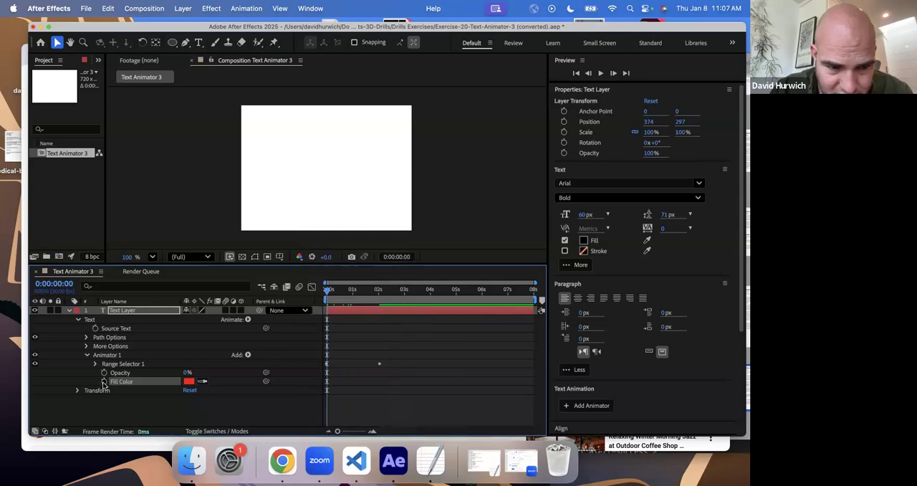
click(104, 381)
click(352, 291)
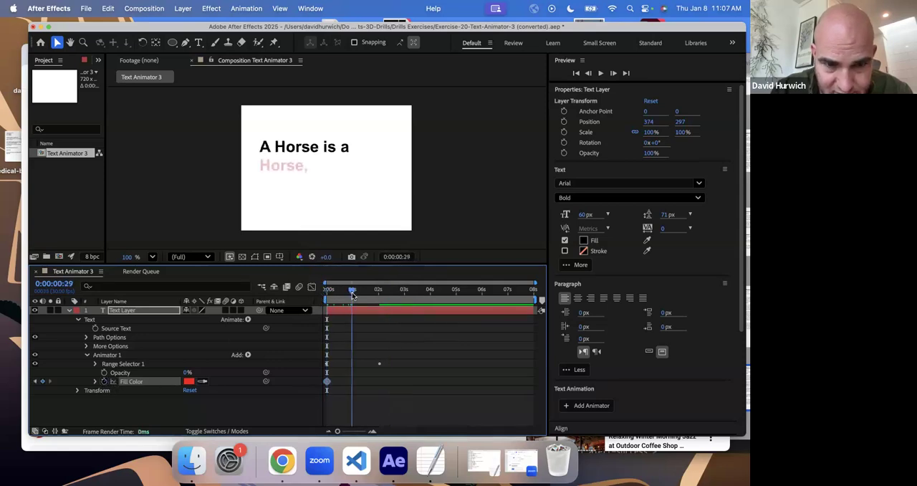
drag(357, 296, 308, 299)
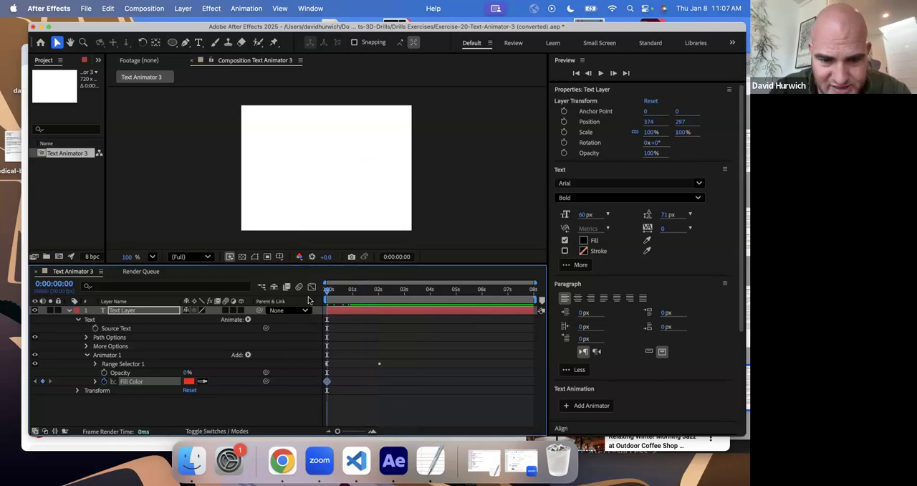
key(space)
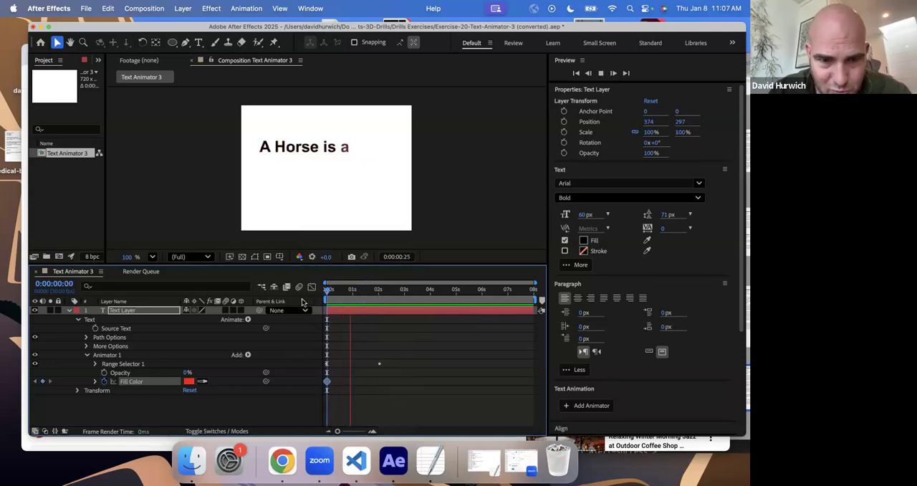
- Replay the text reveal and list the text layer's keyframed and modified properties
right_click(301, 300)
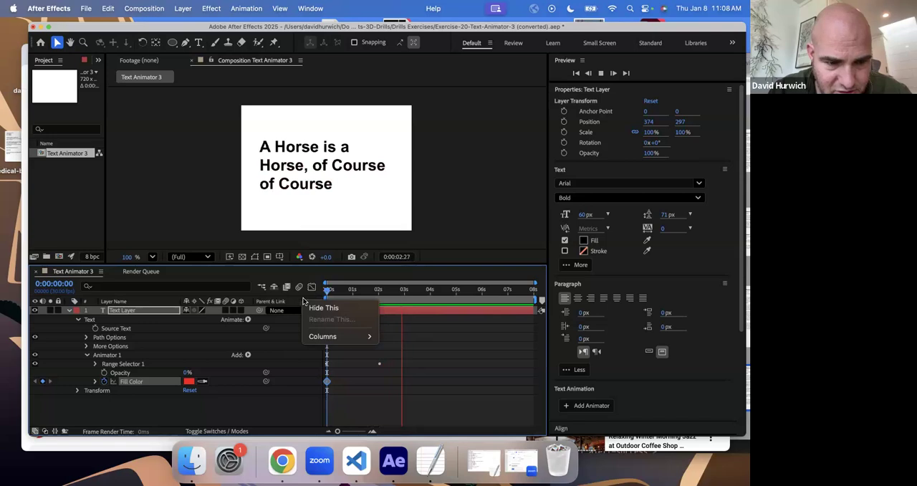
click(389, 311)
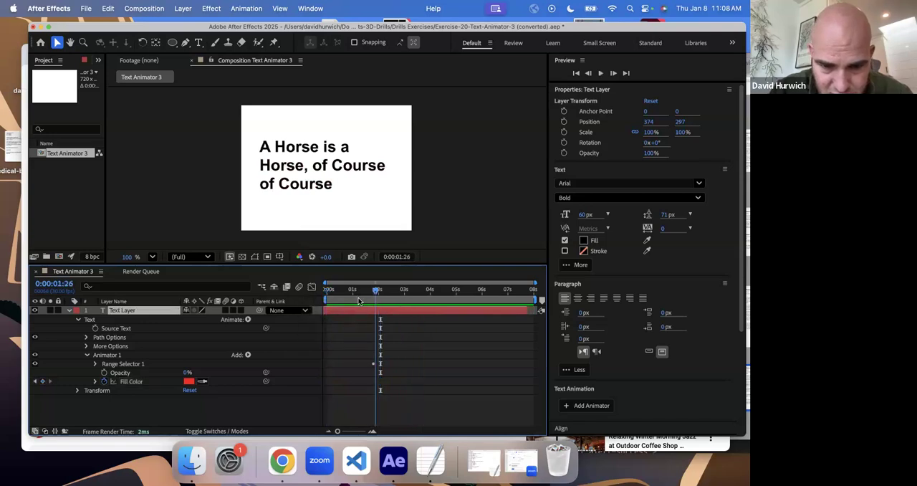
key(space)
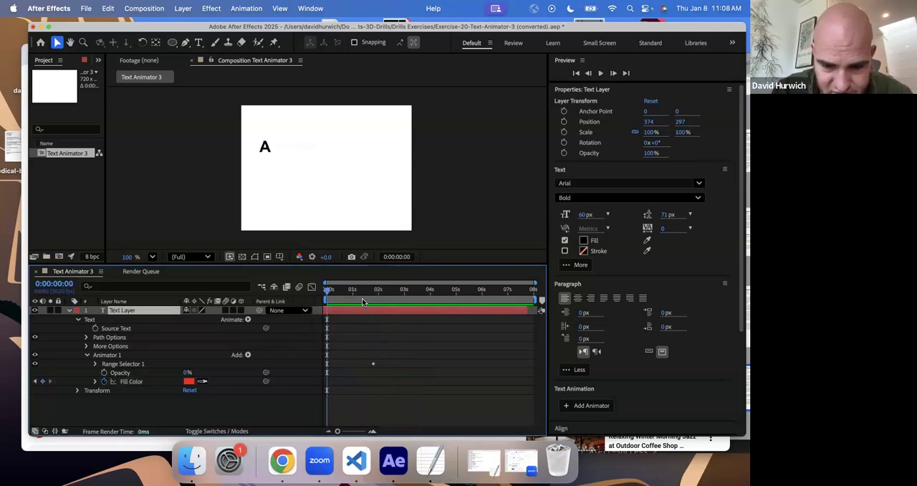
key(u)
key(space)
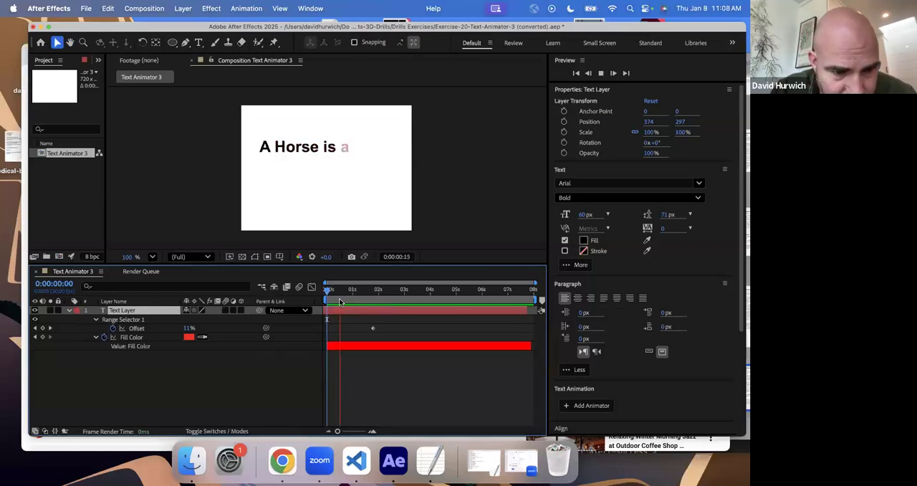
key(space)
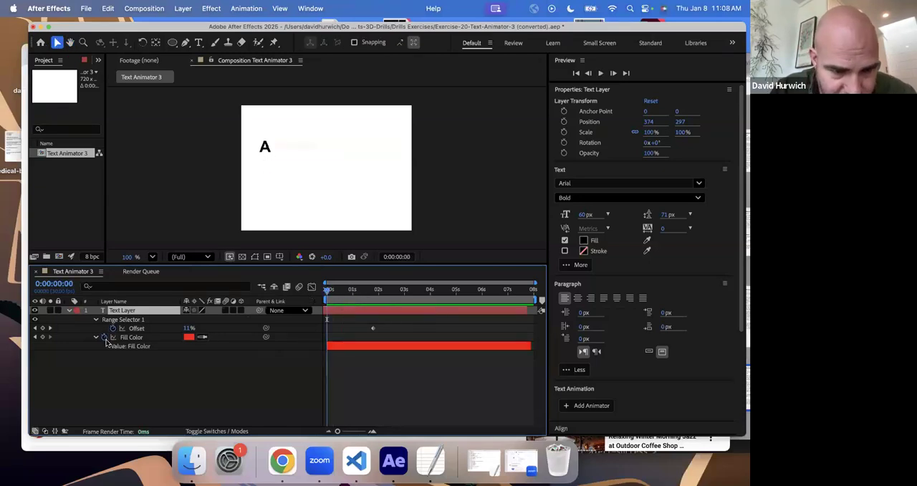
key(u)
key(u)
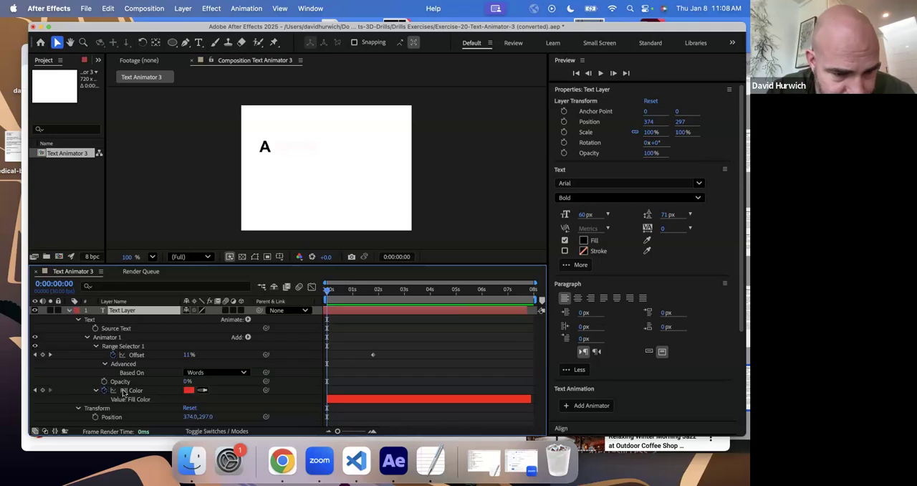
- Restart the Fill Color keyframing with red at 0:00:00:00 and keyframe blue 003BFF at 0:00:01:24
click(96, 346)
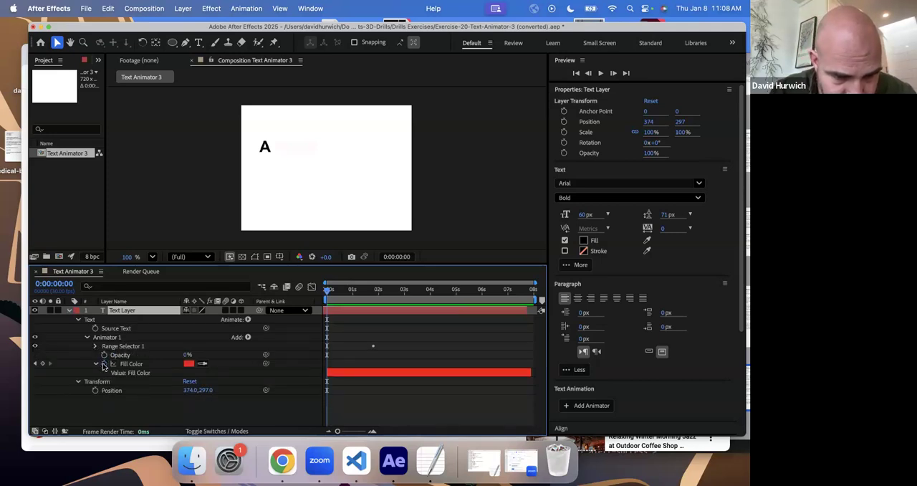
click(105, 364)
drag(382, 292, 373, 291)
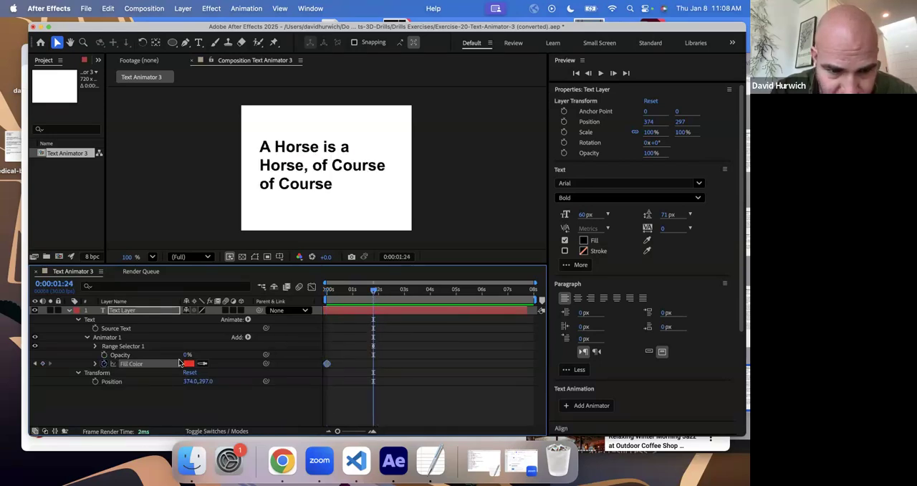
click(188, 364)
click(412, 219)
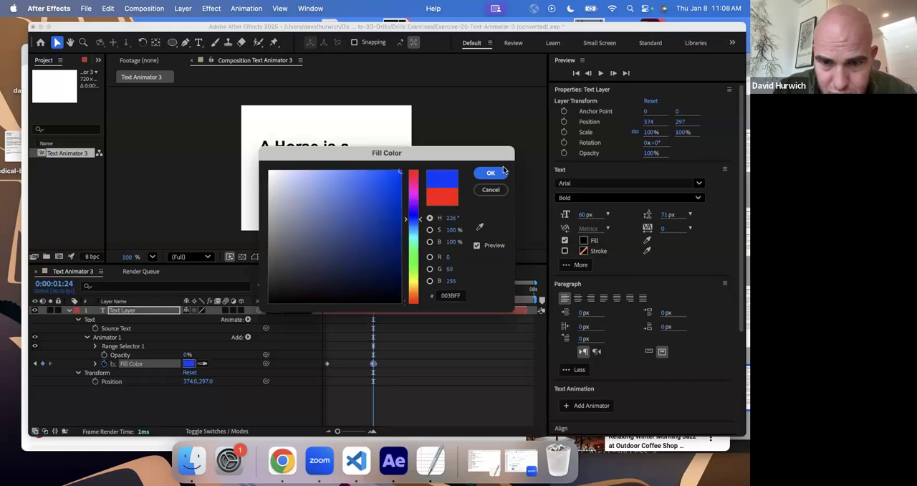
click(490, 172)
- Preview the word reveal with the red-to-blue fill color from the first frame
drag(326, 301, 321, 300)
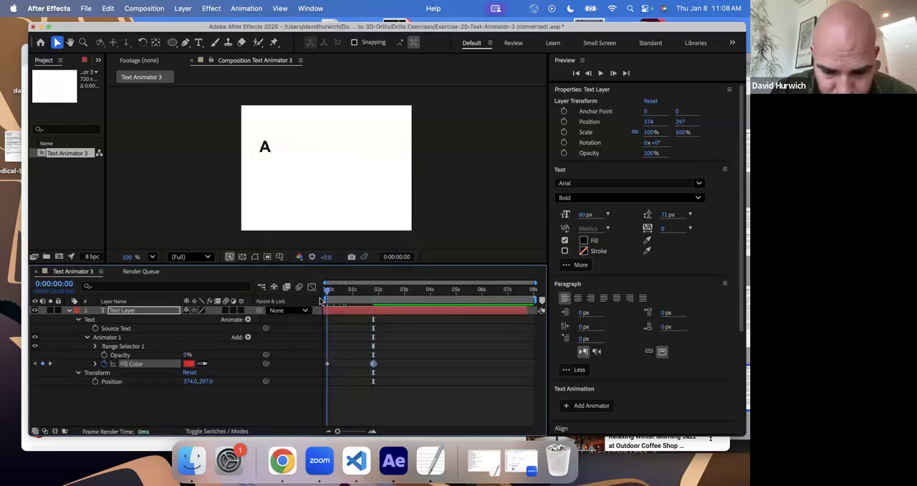
key(space)
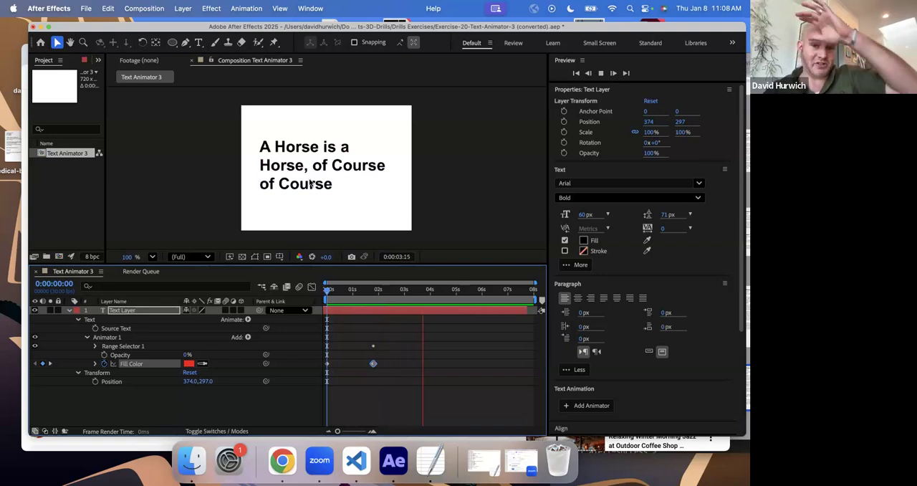
key(space)
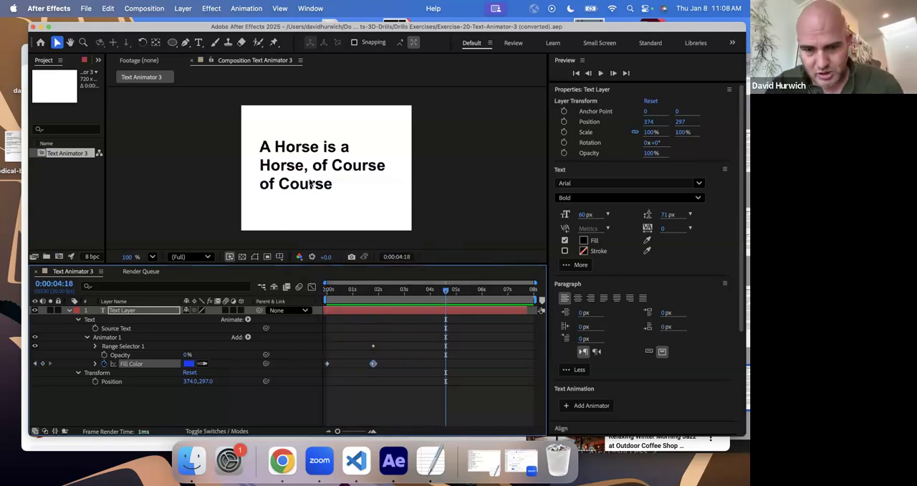
key(super+o)
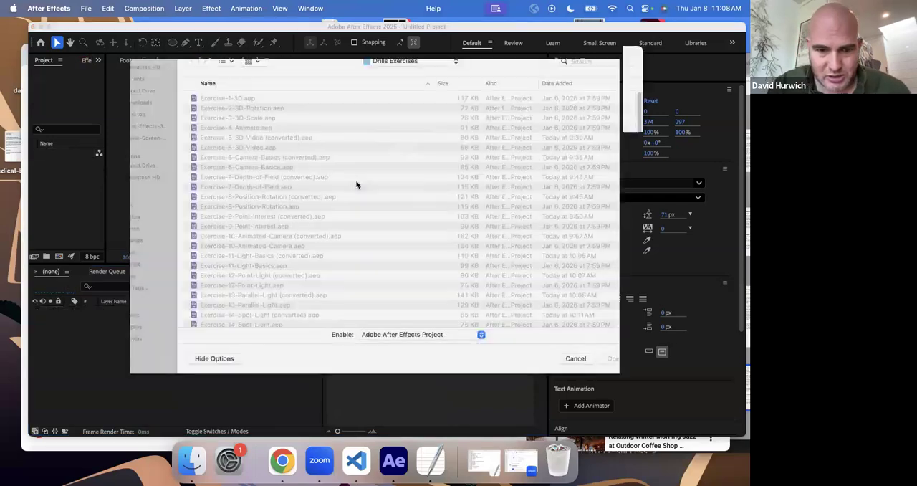
double_click(250, 324)
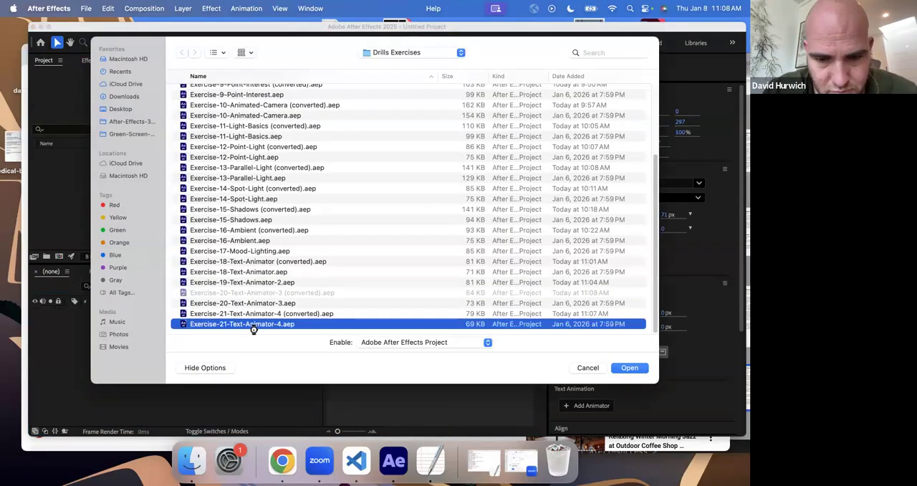
click(481, 270)
drag(362, 289, 306, 292)
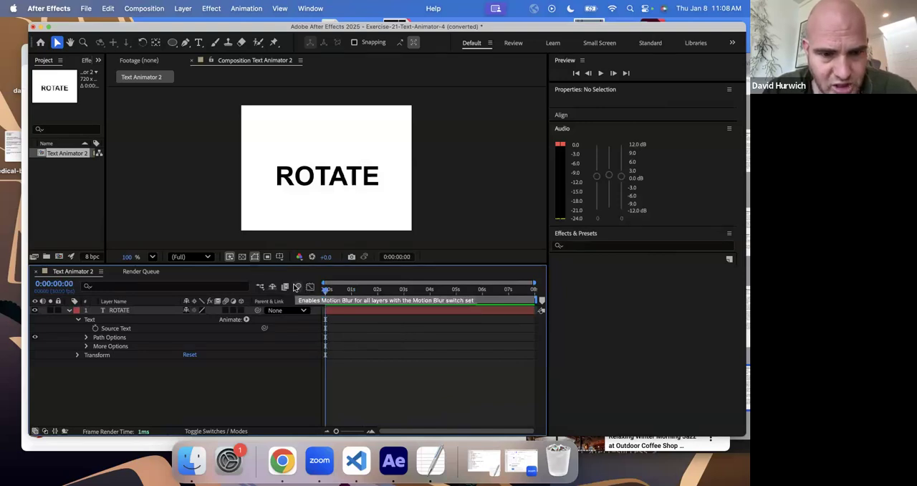
key(super+s)
scroll(297, 304, down, 5)
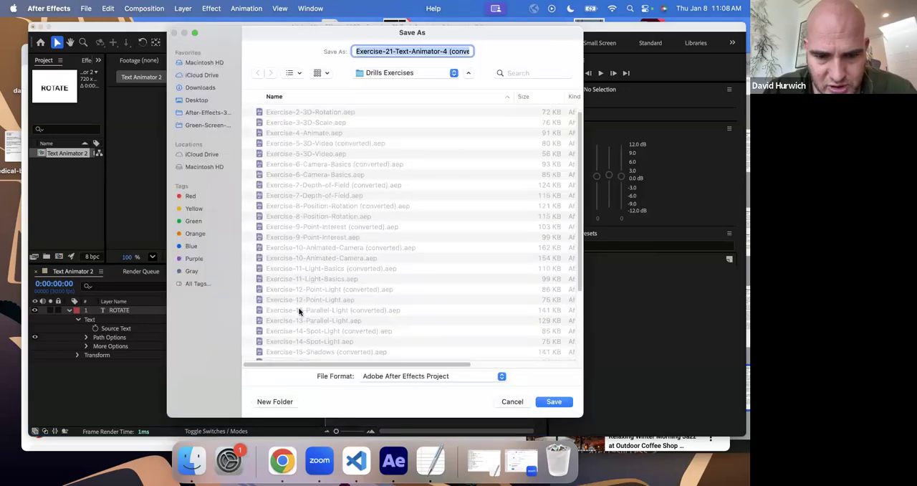
click(504, 401)
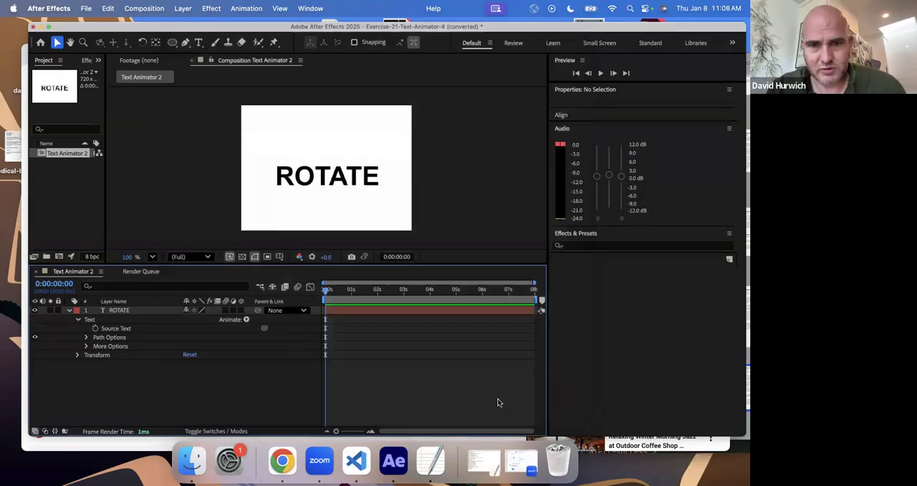
- Discard the unsaved changes and open Exercise-21-Text-Animator-4 (converted).aep
key(super+q)
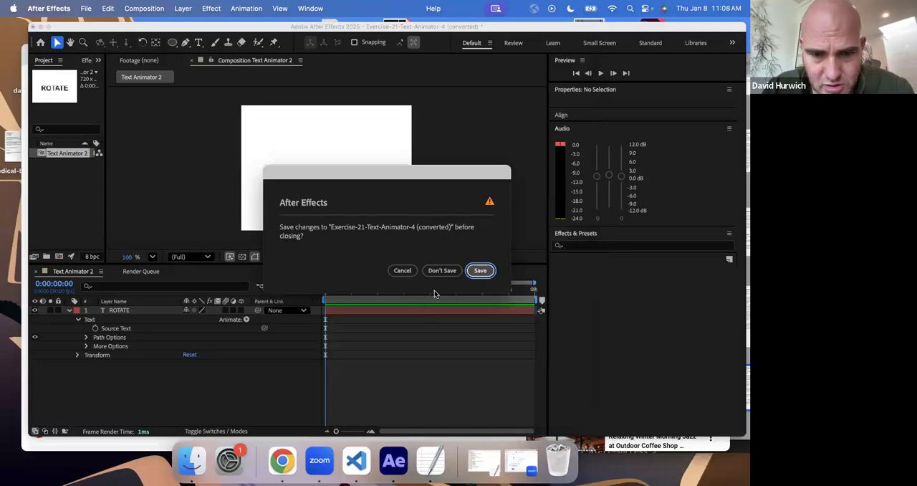
click(444, 272)
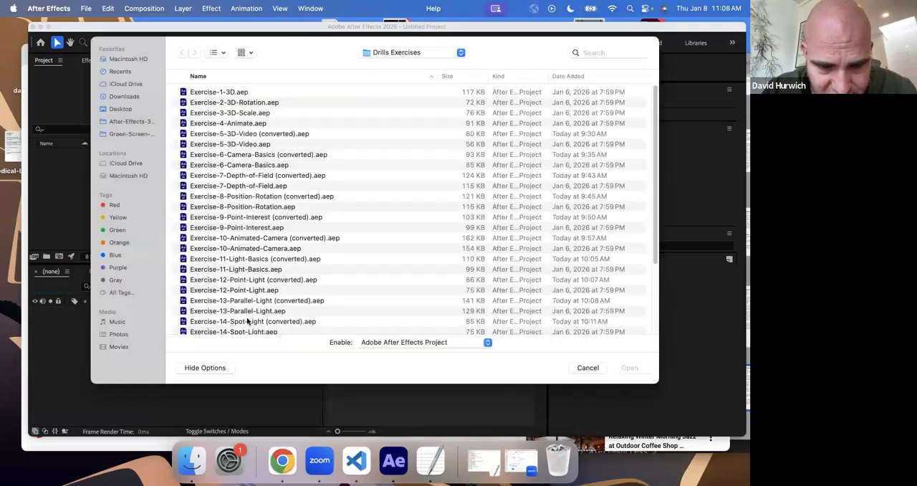
click(248, 323)
scroll(247, 323, down, 5)
double_click(250, 315)
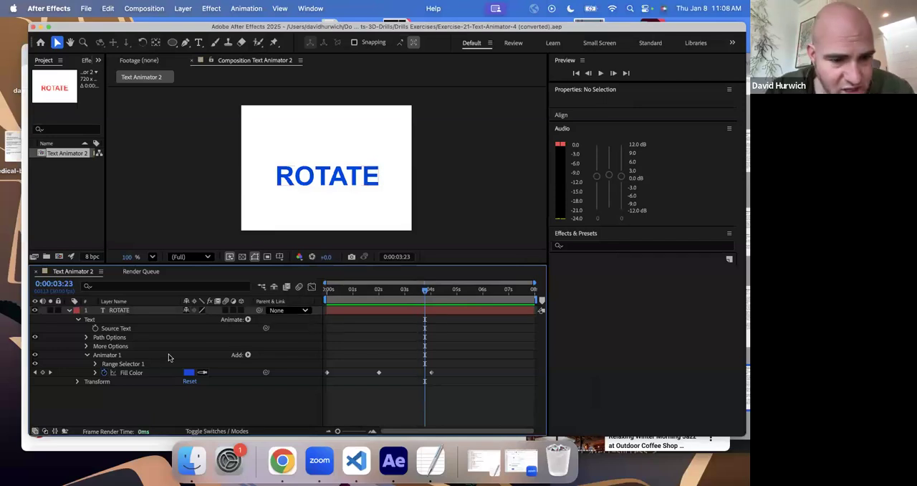
- Replace the ROTATE layer's Animator 1 with a Blur animator set to 32.0, 32.0, and expand its range selector
click(112, 357)
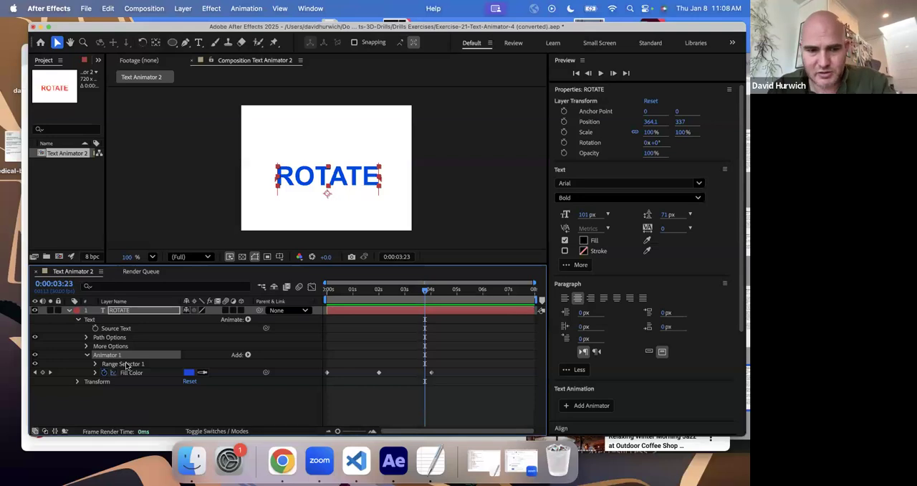
key(Delete)
click(248, 320)
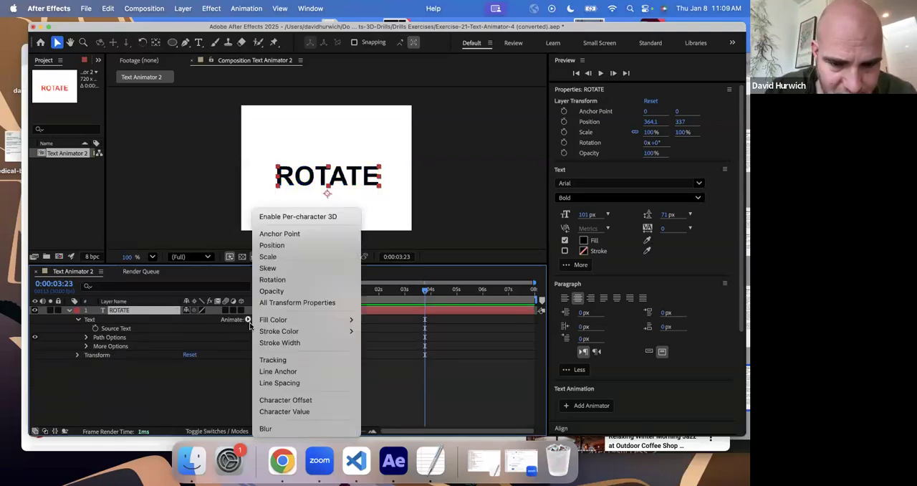
click(289, 431)
drag(195, 372, 208, 373)
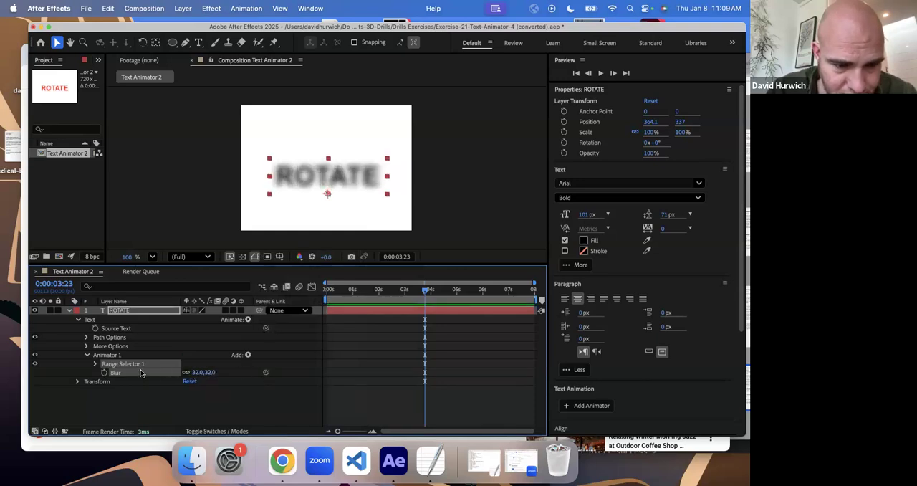
click(95, 363)
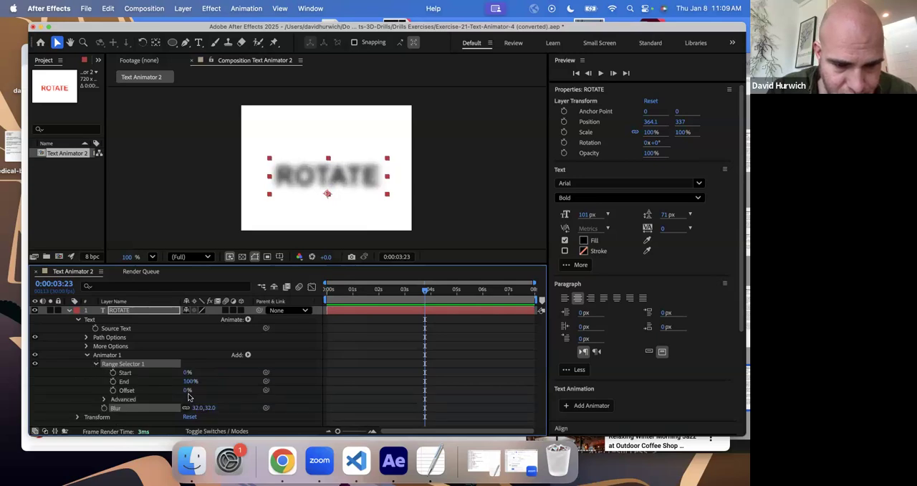
- Keyframe the range selector's Offset from 0% at 0:00:00:00 to 100% at 0:00:02:01
mouse_move(172, 390)
mouse_down()
mouse_move(121, 391)
mouse_move(205, 391)
mouse_move(172, 394)
mouse_up()
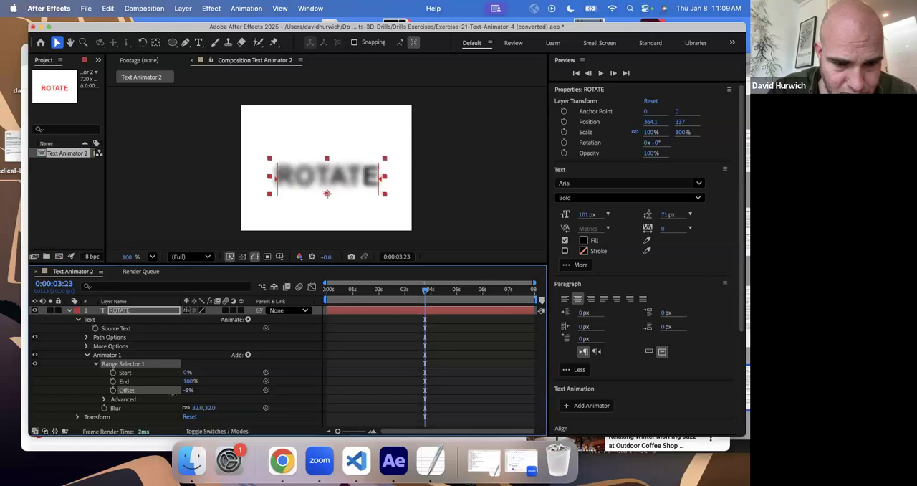
drag(337, 297, 313, 299)
click(113, 391)
click(378, 290)
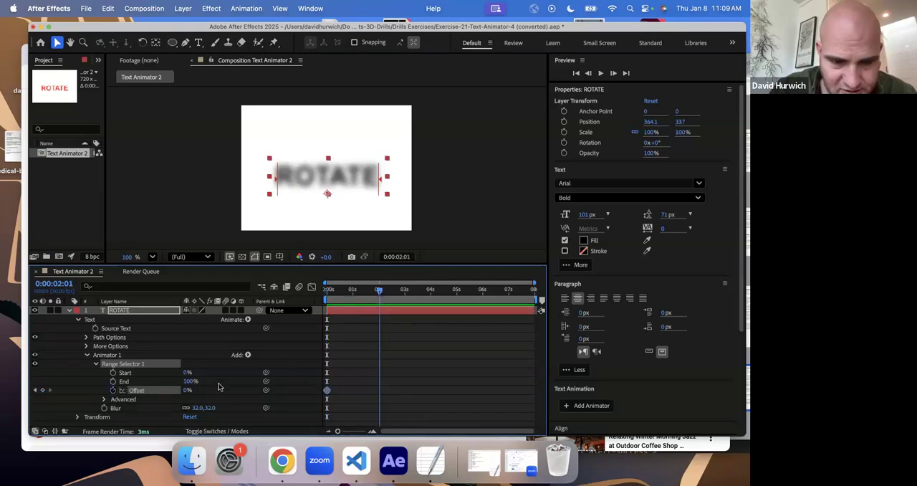
drag(186, 393, 242, 392)
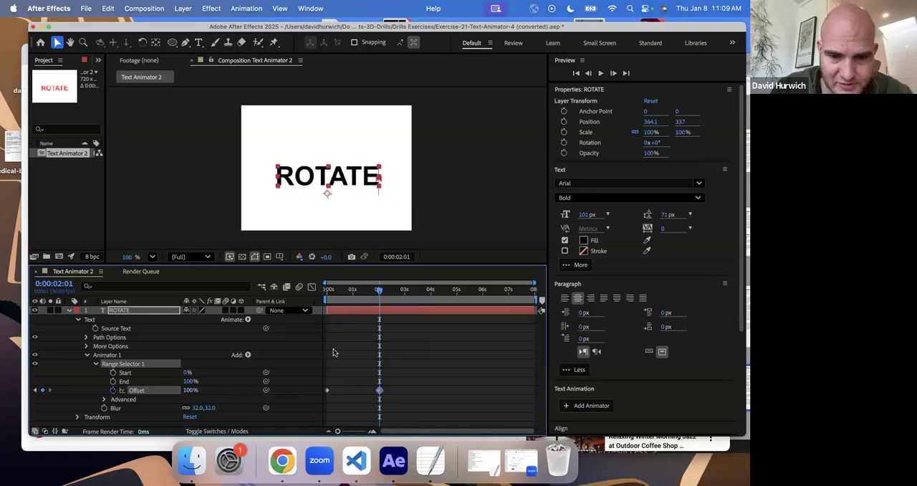
- Preview the letter-by-letter blur reveal on ROTATE from the first frame
drag(361, 294, 300, 294)
key(space)
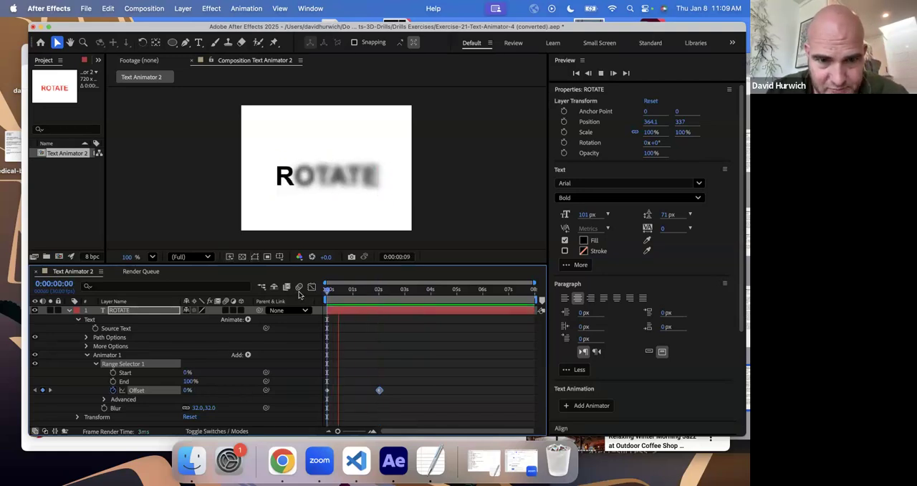
key(space)
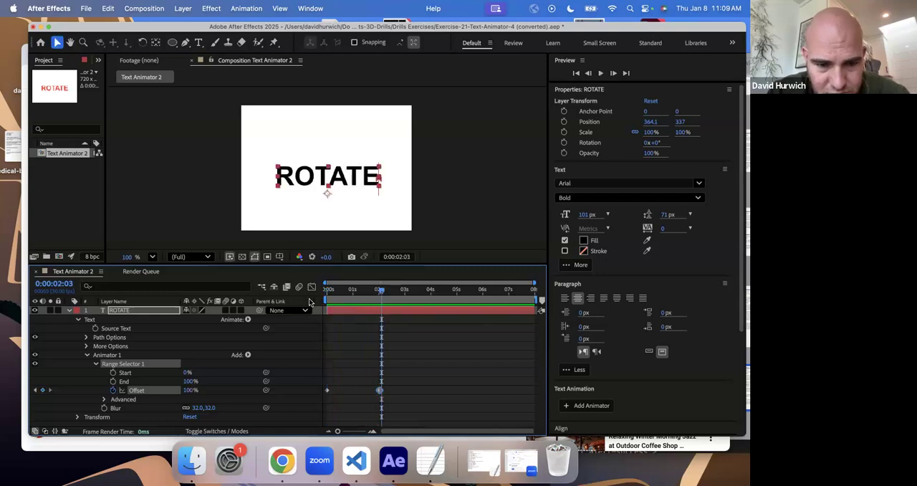
- Return to the first frame and add a Skew property to ROTATE's Animator 1
drag(357, 301, 304, 301)
right_click(313, 303)
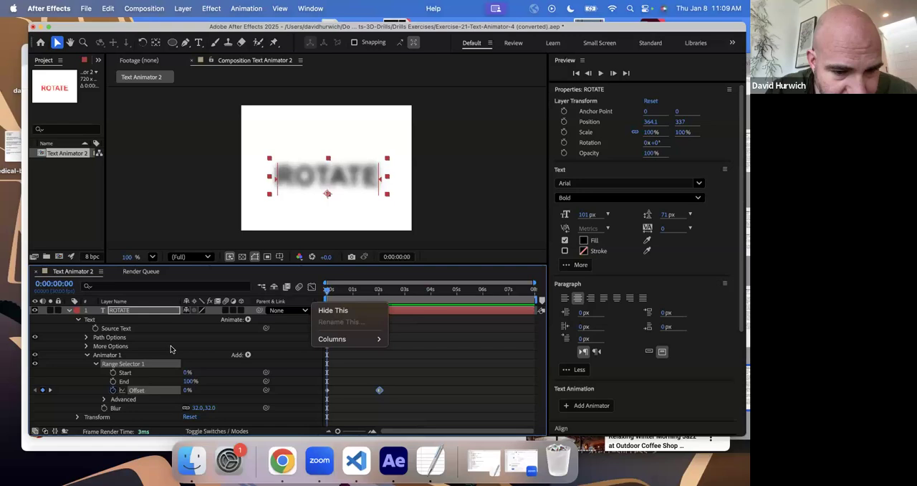
click(248, 355)
click(247, 356)
mouse_move(260, 355)
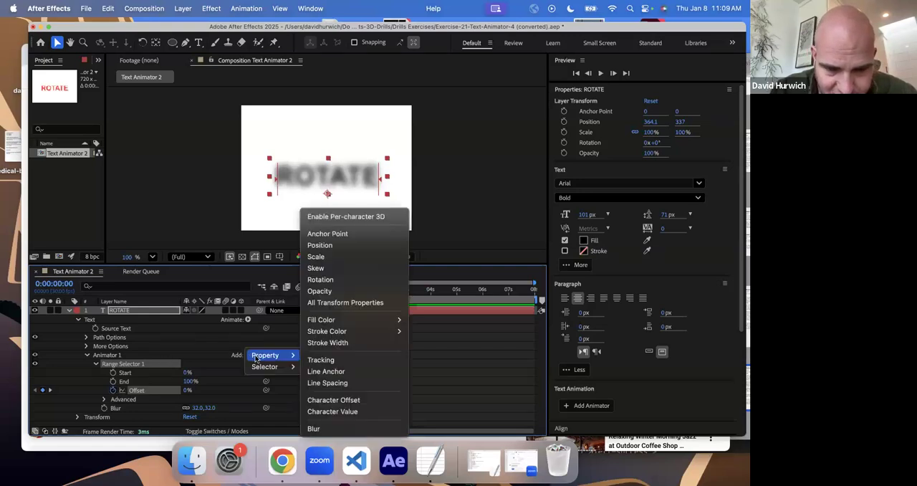
click(361, 270)
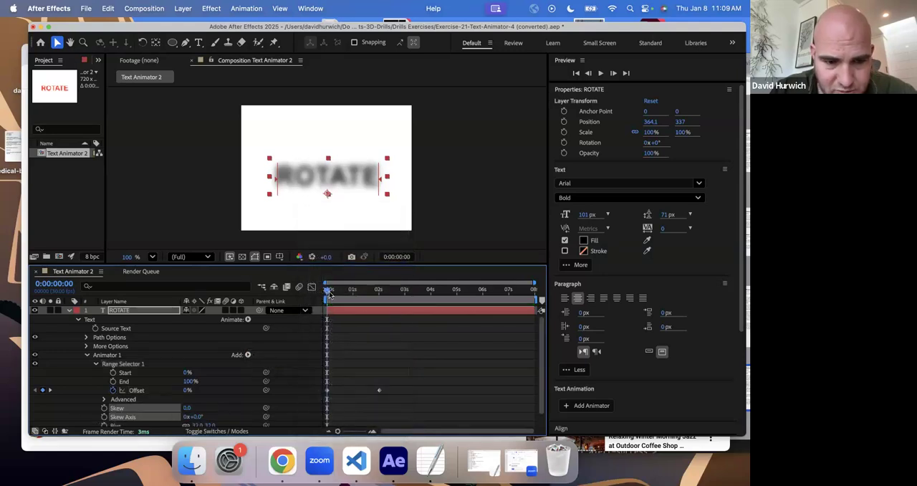
- Set the animator's Skew to 20.0 and its Skew Axis to 0x+0.0°
drag(195, 416, 213, 416)
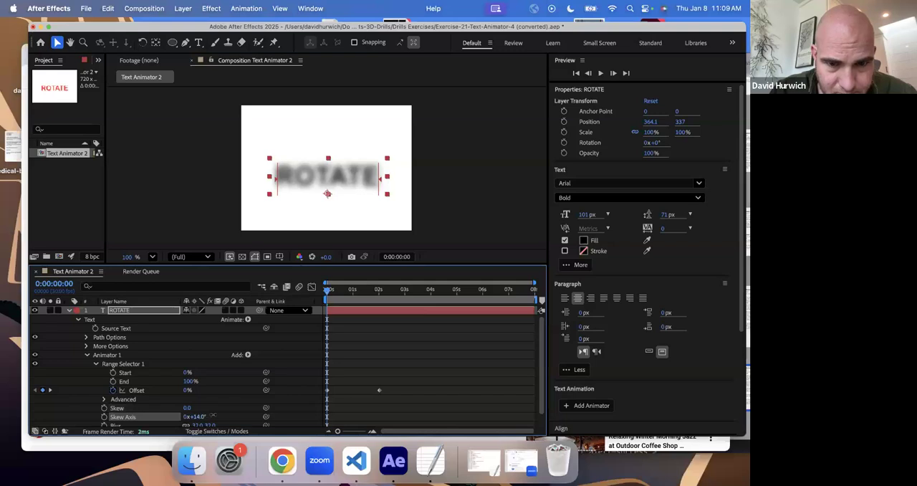
scroll(195, 402, down, 1)
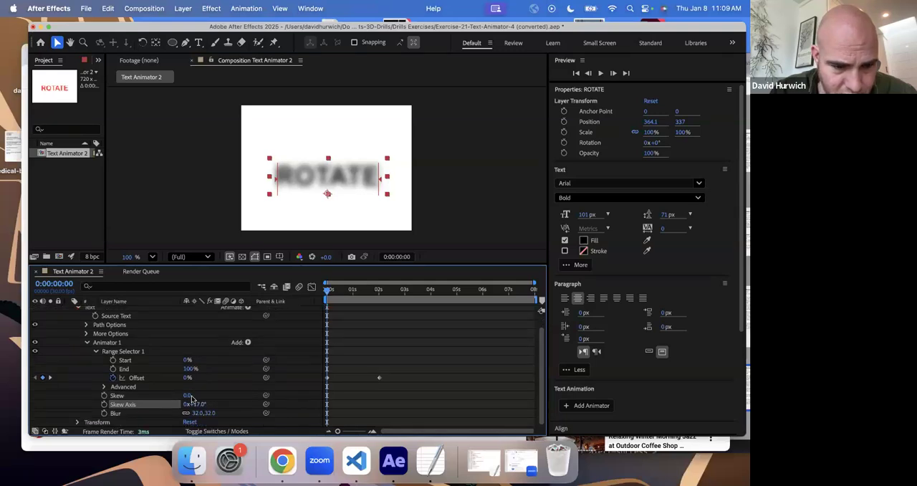
mouse_move(191, 395)
mouse_down()
mouse_move(199, 398)
mouse_move(126, 404)
mouse_move(195, 409)
mouse_up()
click(195, 406)
text(0)
key(Return)
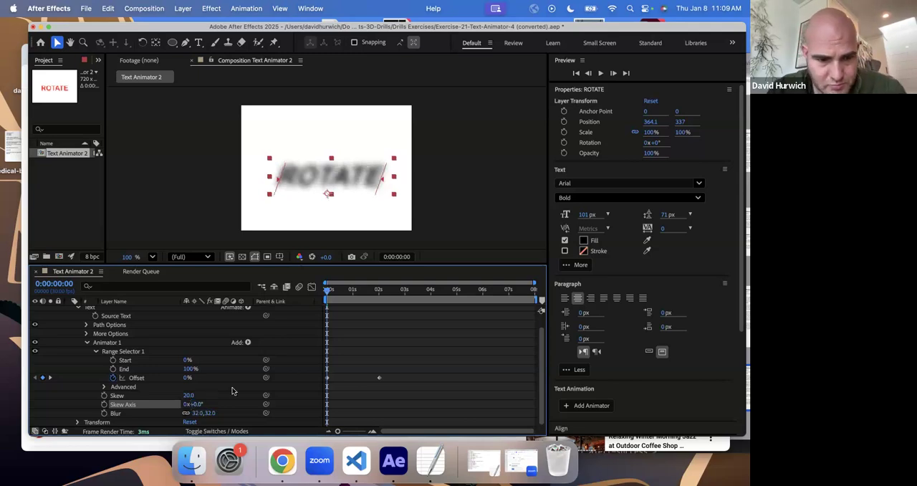
- Preview the combined blur and skew reveal twice from the first frame
key(space)
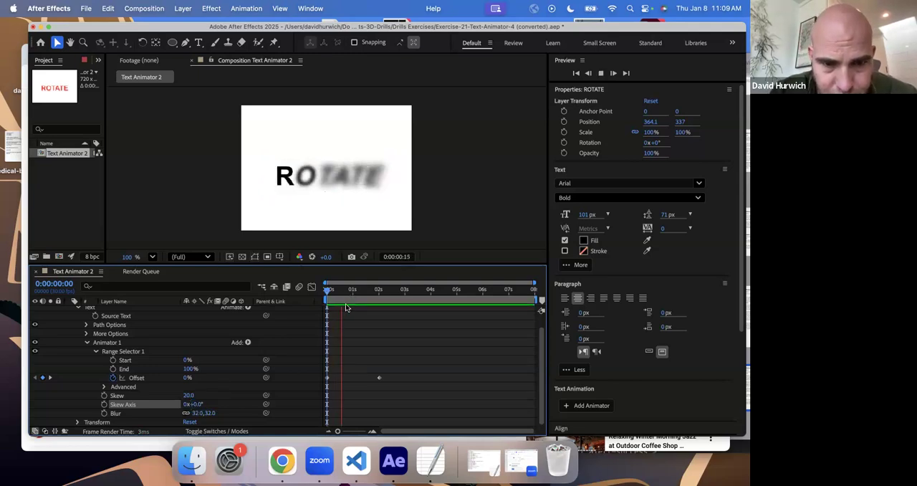
key(space)
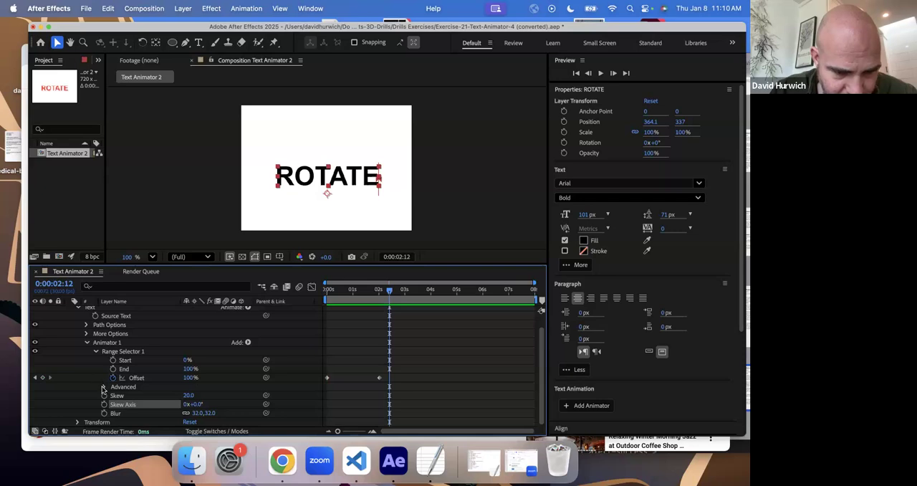
drag(341, 293, 313, 293)
key(space)
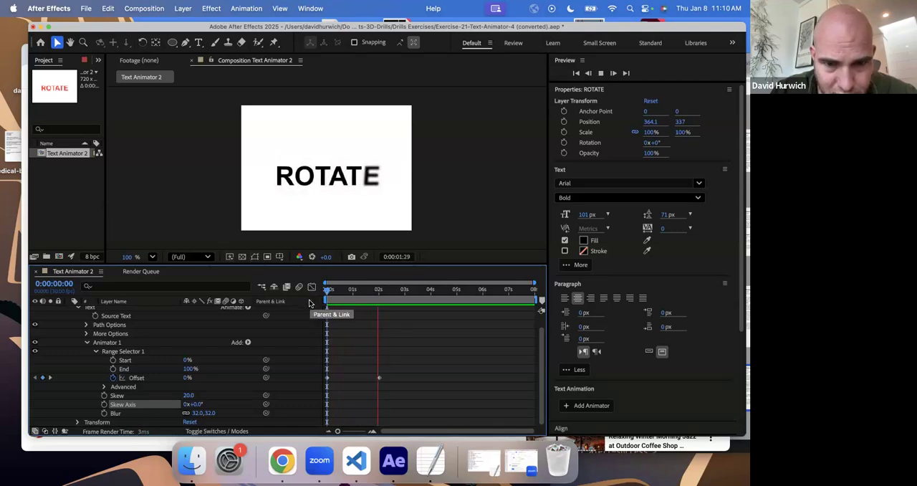
key(space)
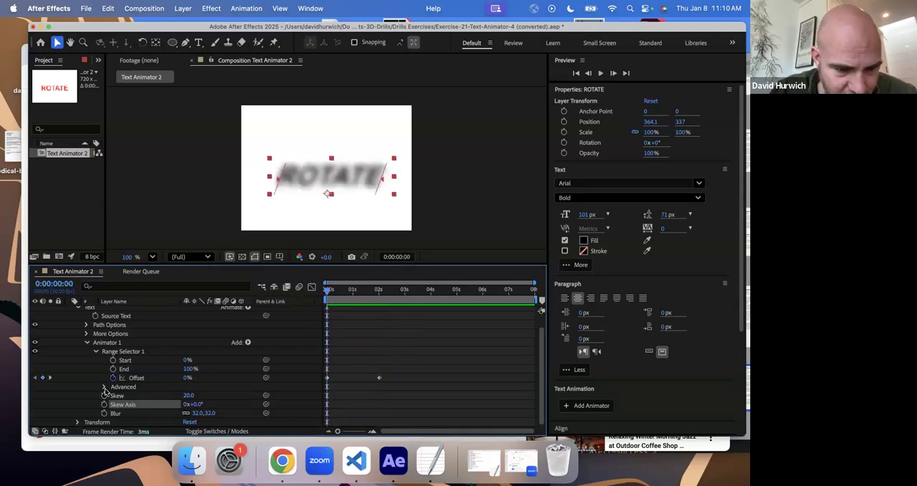
- Add a Scale property to Animator 1 and set it to 115.0, 115.0%
click(247, 344)
mouse_move(258, 347)
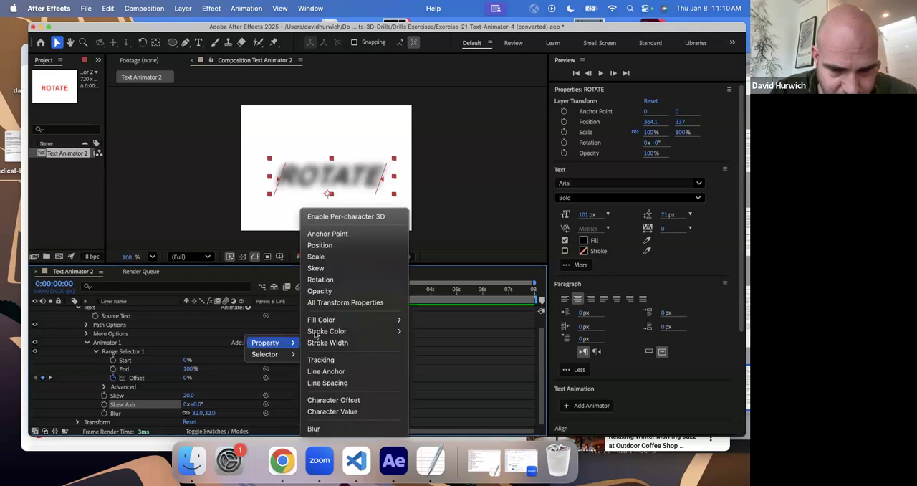
click(335, 258)
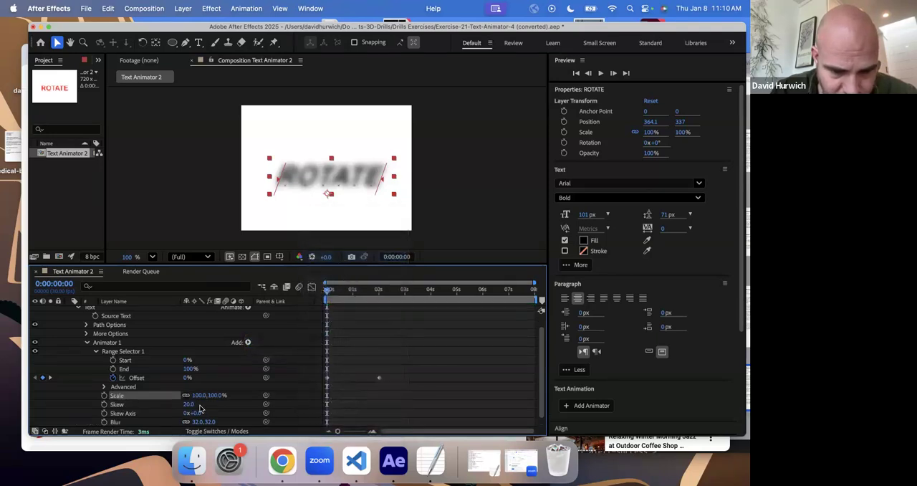
drag(197, 394, 203, 395)
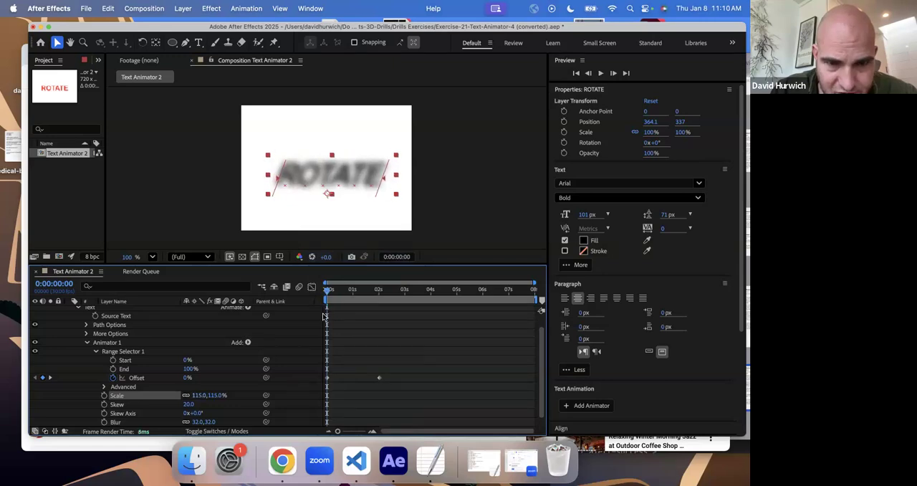
- Play and scrub through the ROTATE reveal to review the blur, skew and scale animation together
key(space)
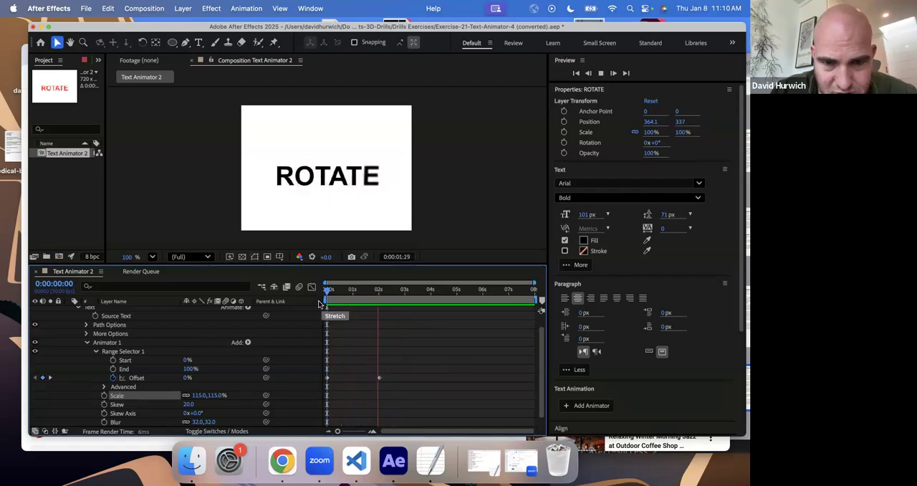
key(space)
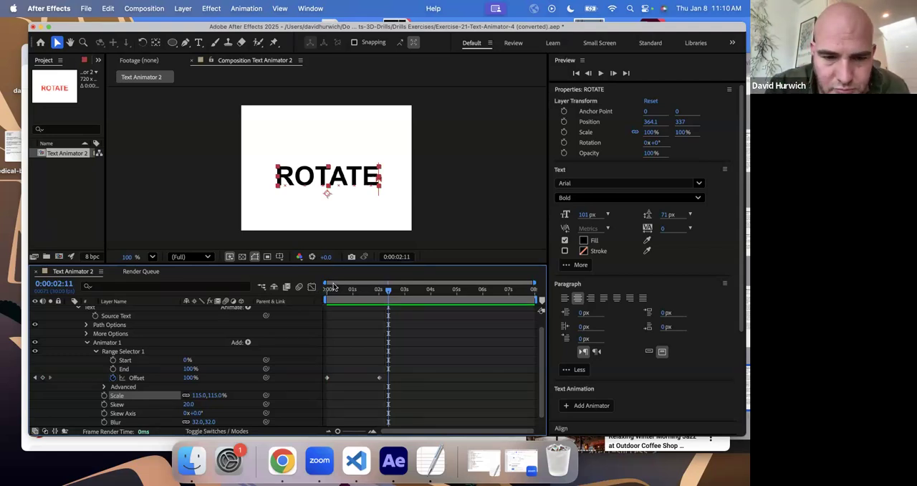
click(333, 292)
key(space)
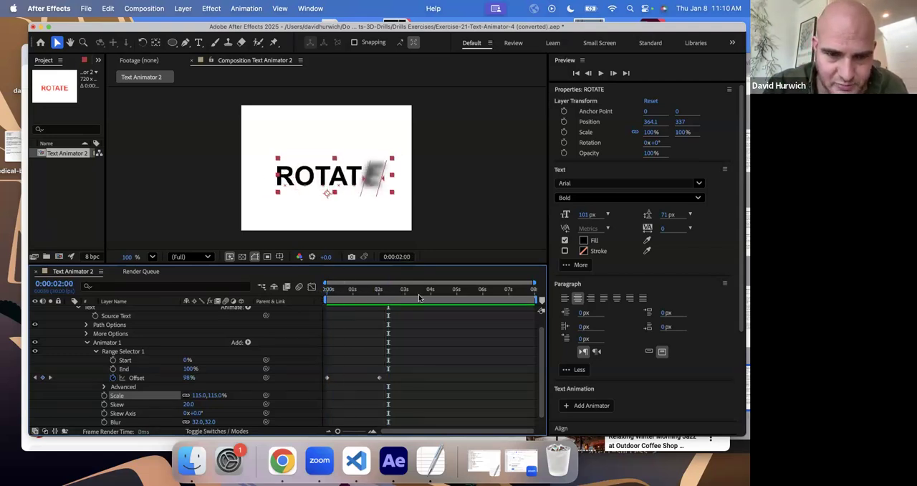
drag(331, 304, 410, 310)
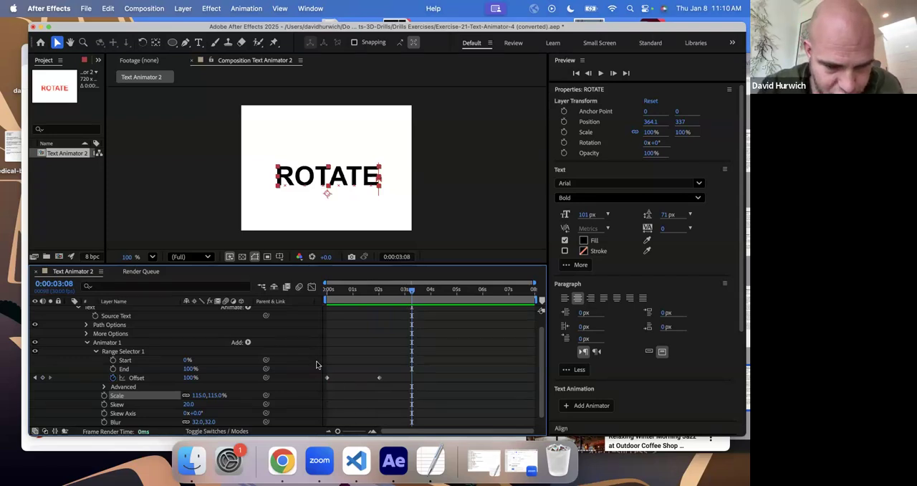
drag(336, 292, 314, 290)
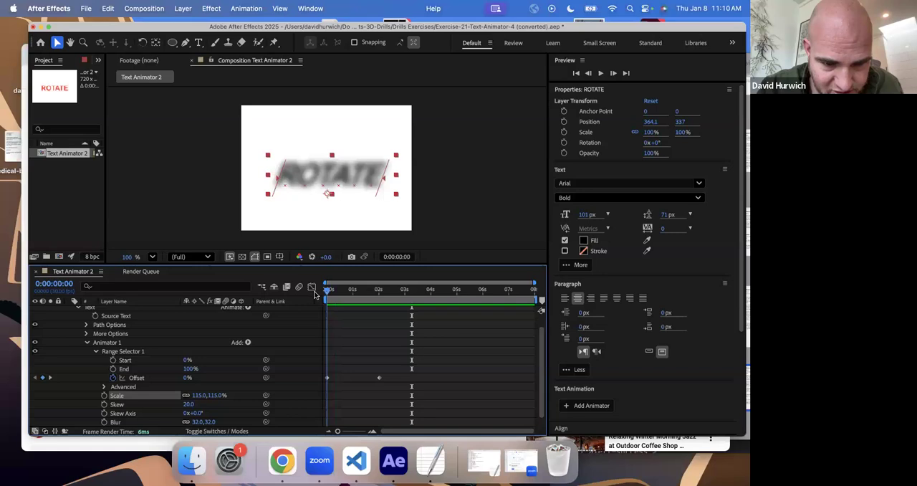
drag(327, 297, 380, 303)
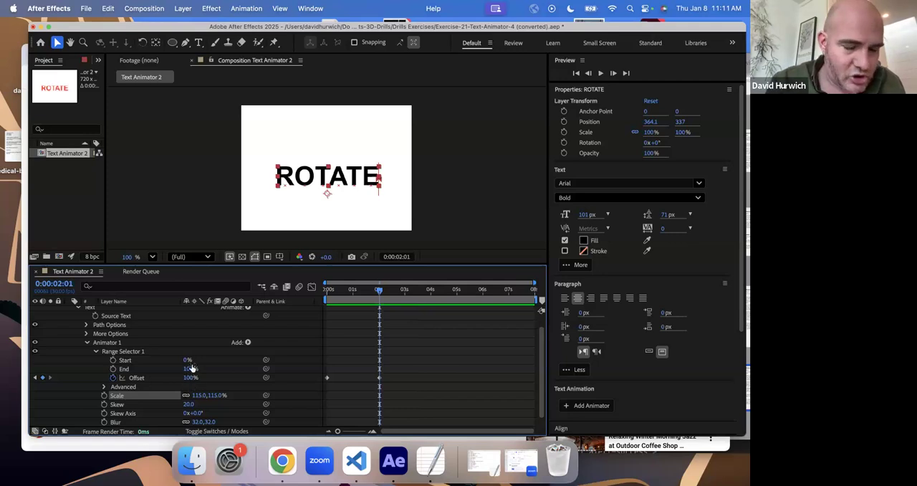
- Switch to Finder, open the Drills Exercises folder, and show its files as a list
click(191, 459)
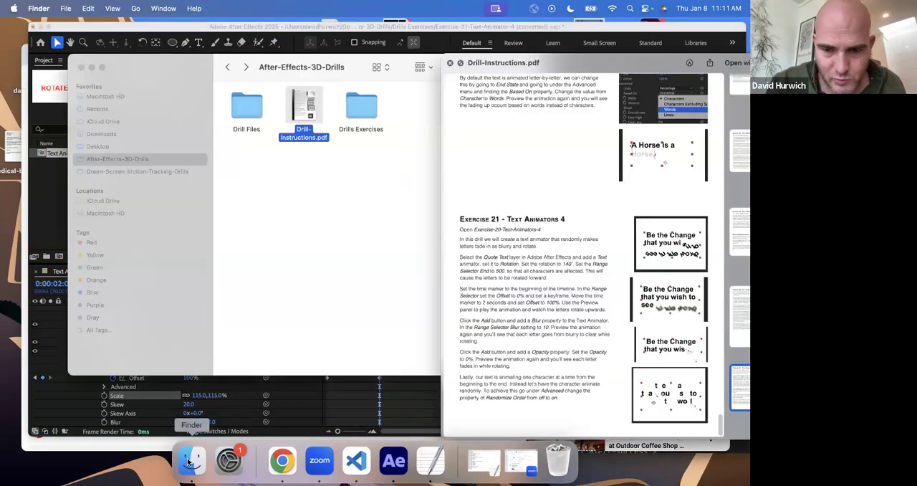
double_click(367, 118)
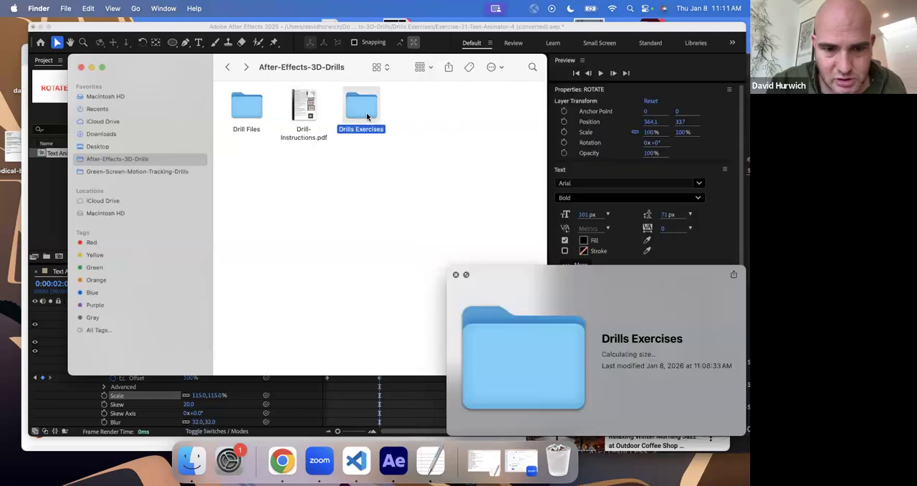
scroll(347, 198, down, 5)
drag(522, 288, 664, 253)
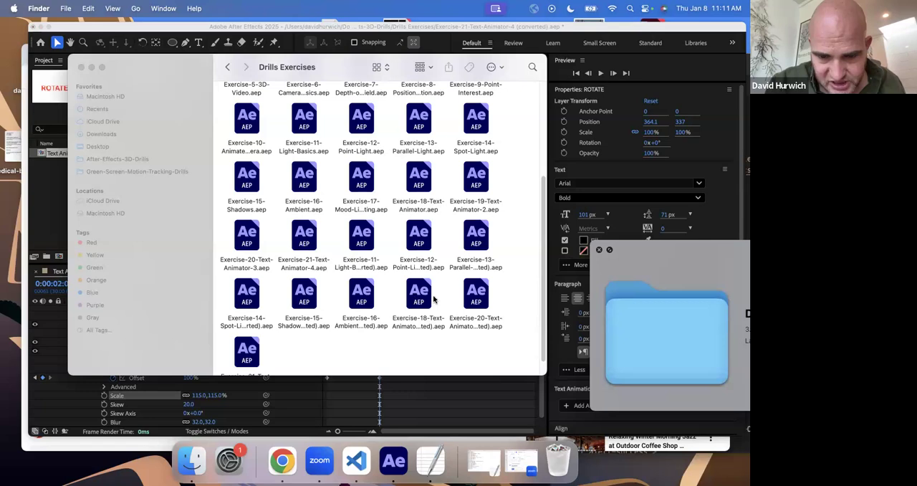
scroll(430, 308, down, 1)
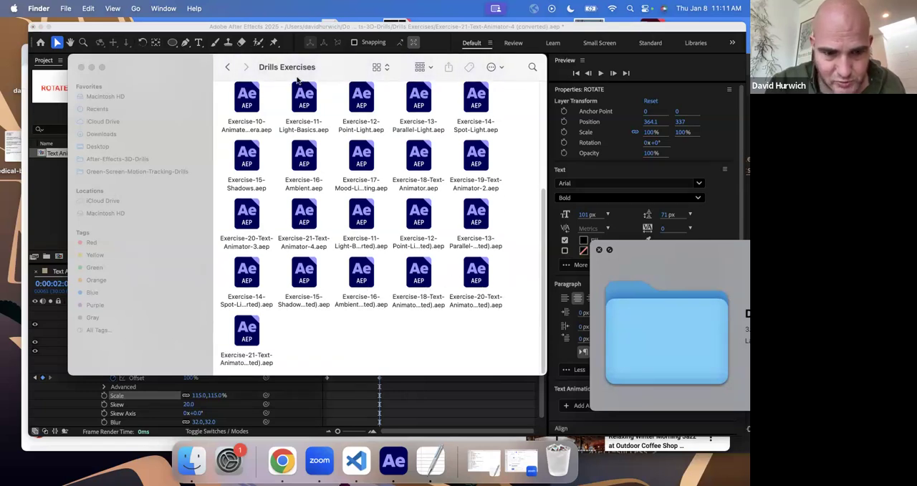
click(388, 68)
click(390, 80)
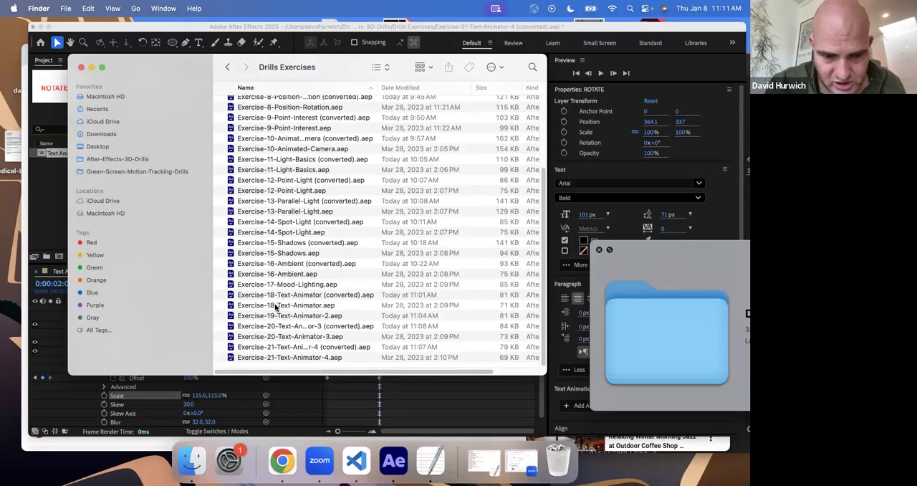
- Look through the Text Animator project files from Exercise-18-Text-Animator.aep to Exercise-21-Text-Animator-4.aep
click(278, 307)
key(Down)
key(Down)
key(Down)
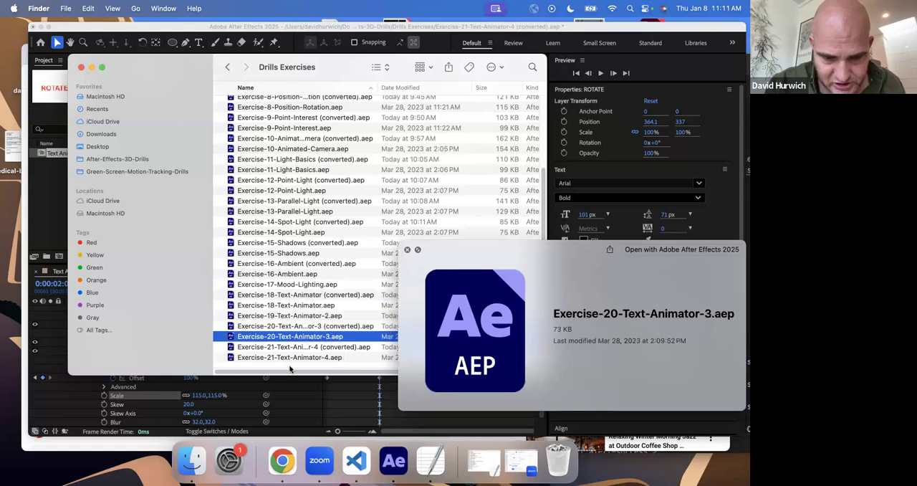
key(Down)
key(Down)
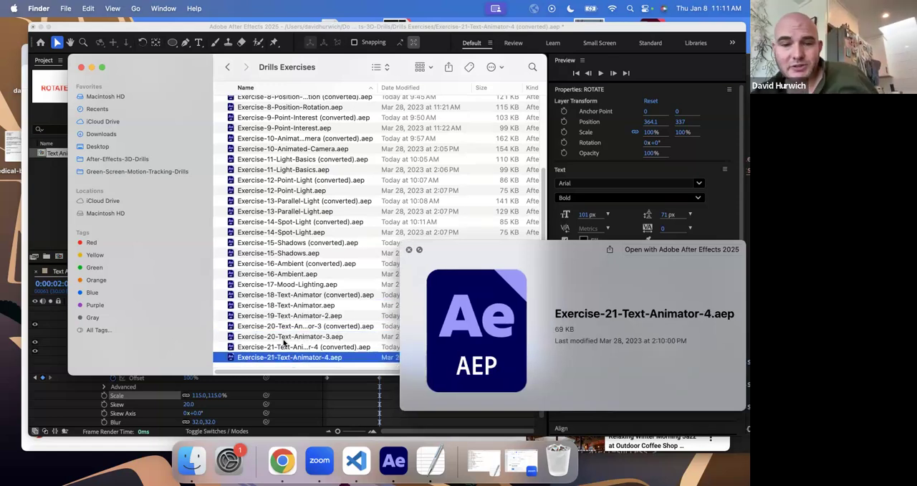